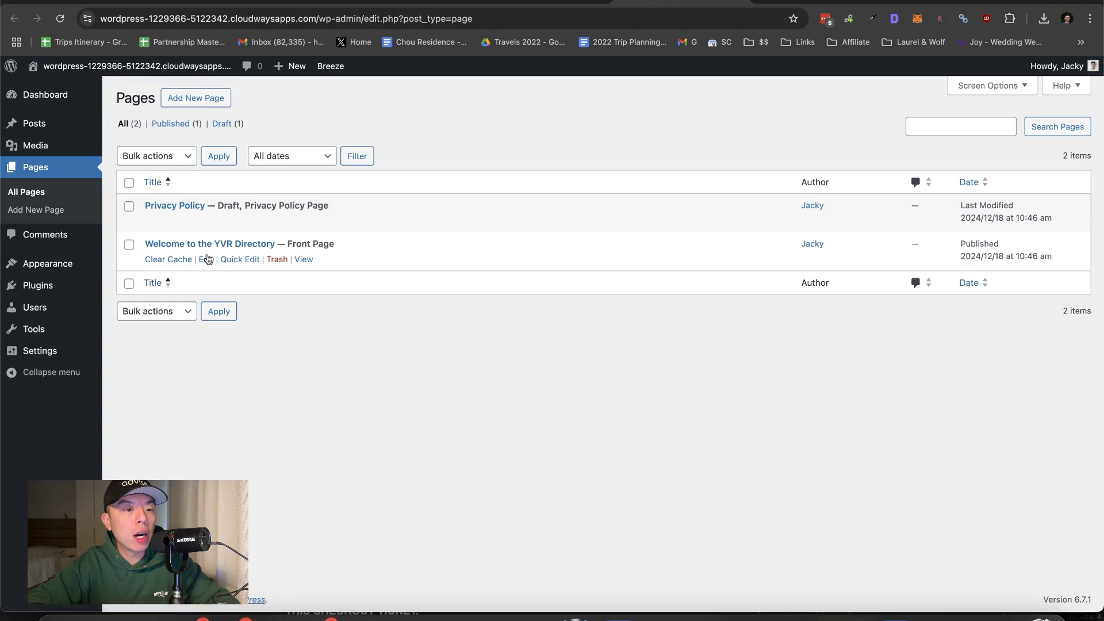
Step: Quick-edit the front page title to 'Welcome to the Canadian Directory' and check it on the live site
click(230, 259)
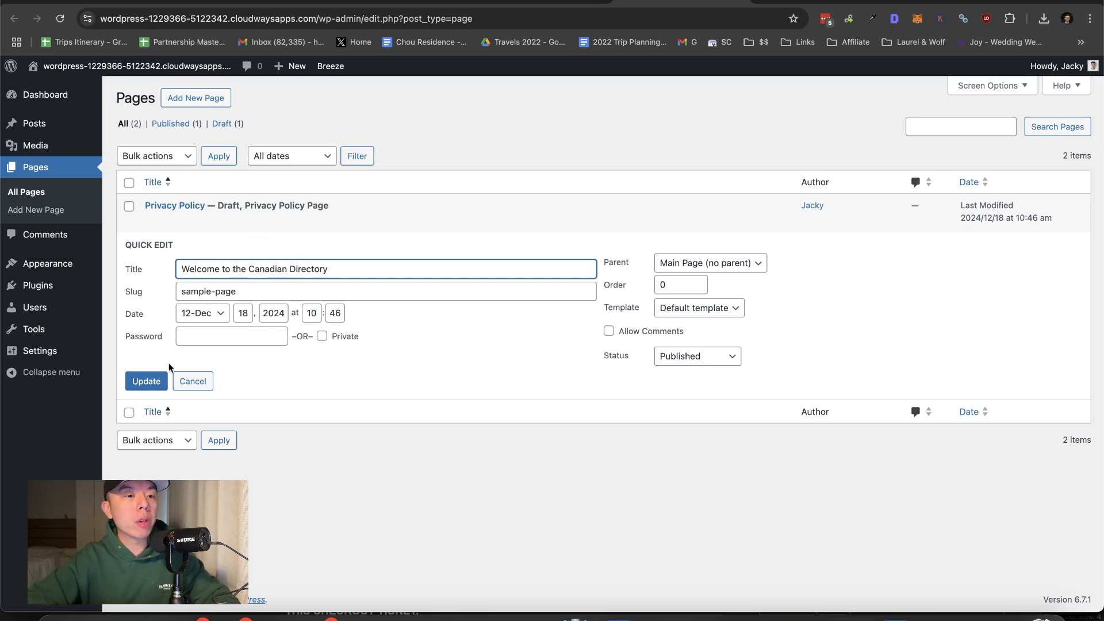
click(146, 382)
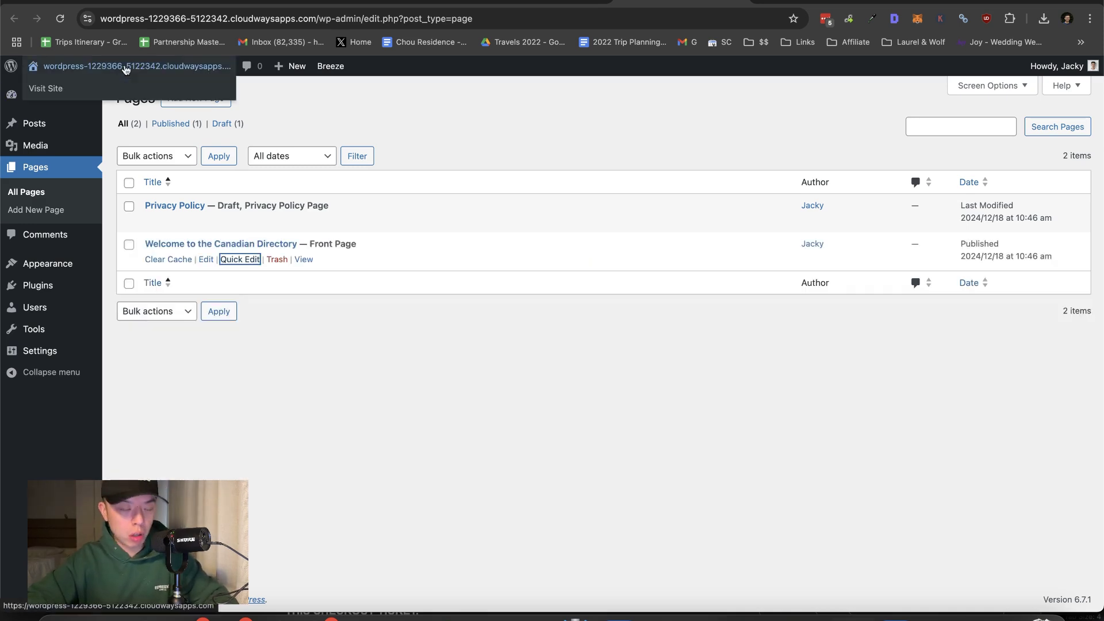
click(126, 68)
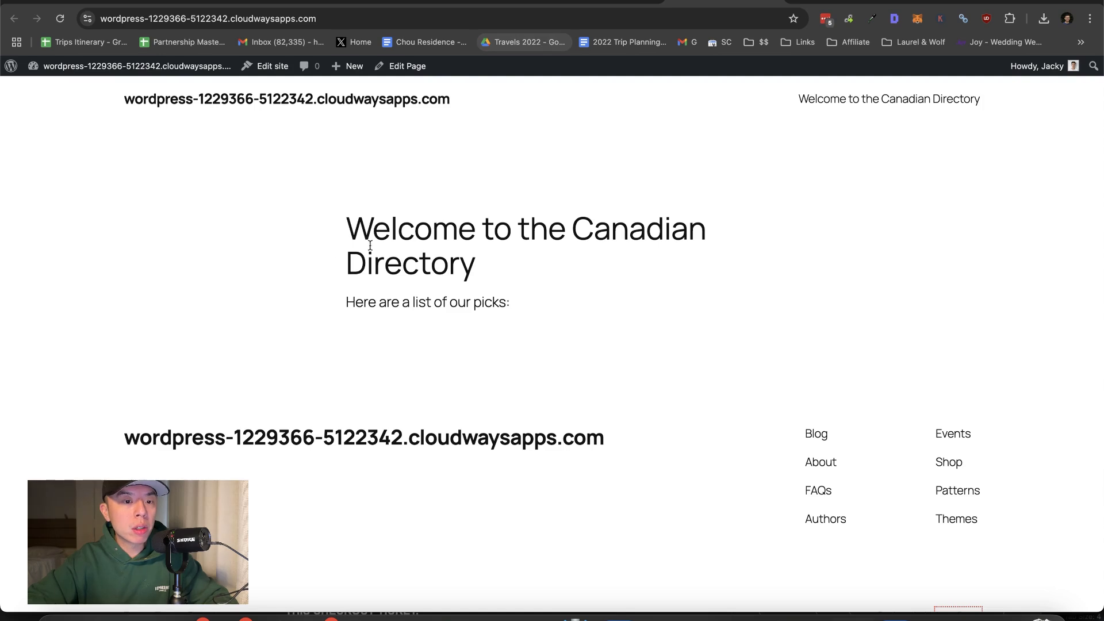
click(589, 2)
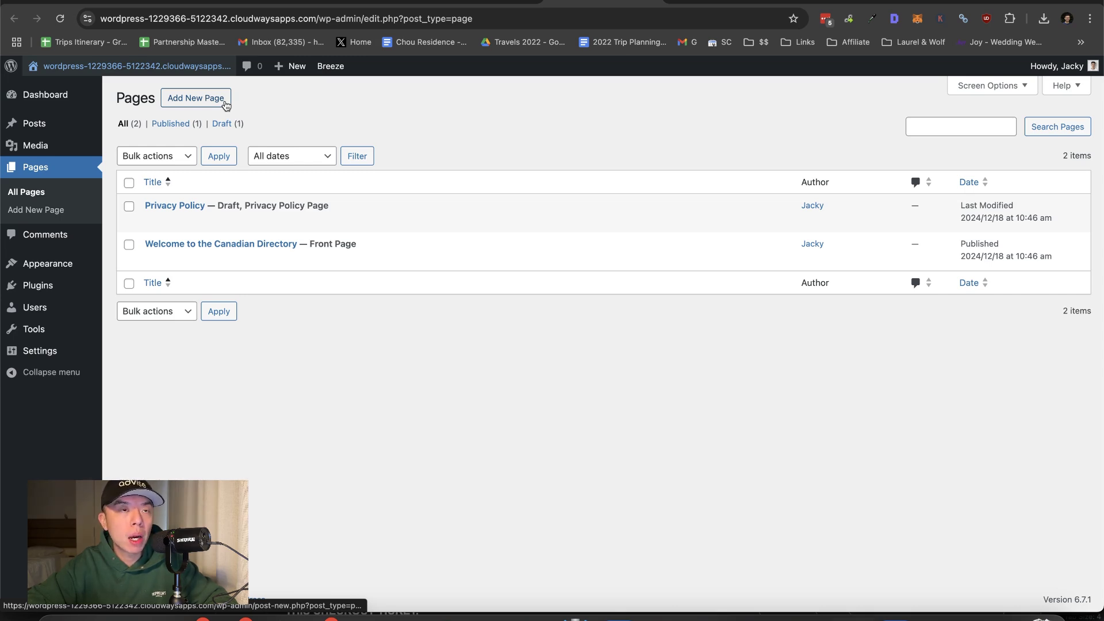
Step: Start a new blank page, briefly checking the pages list and live site
click(225, 102)
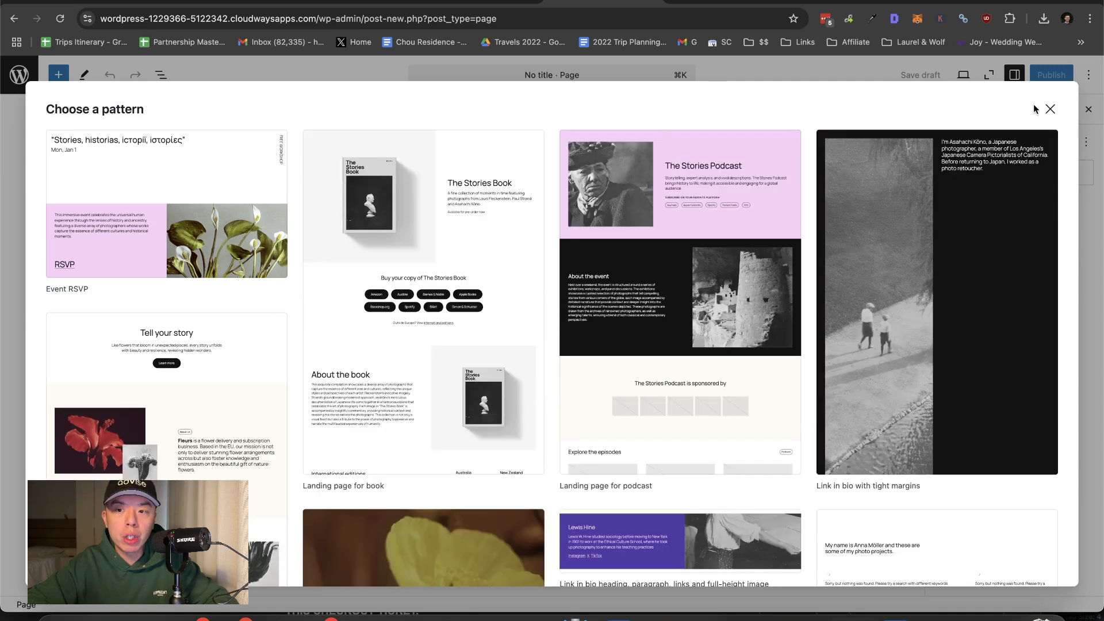
click(1051, 109)
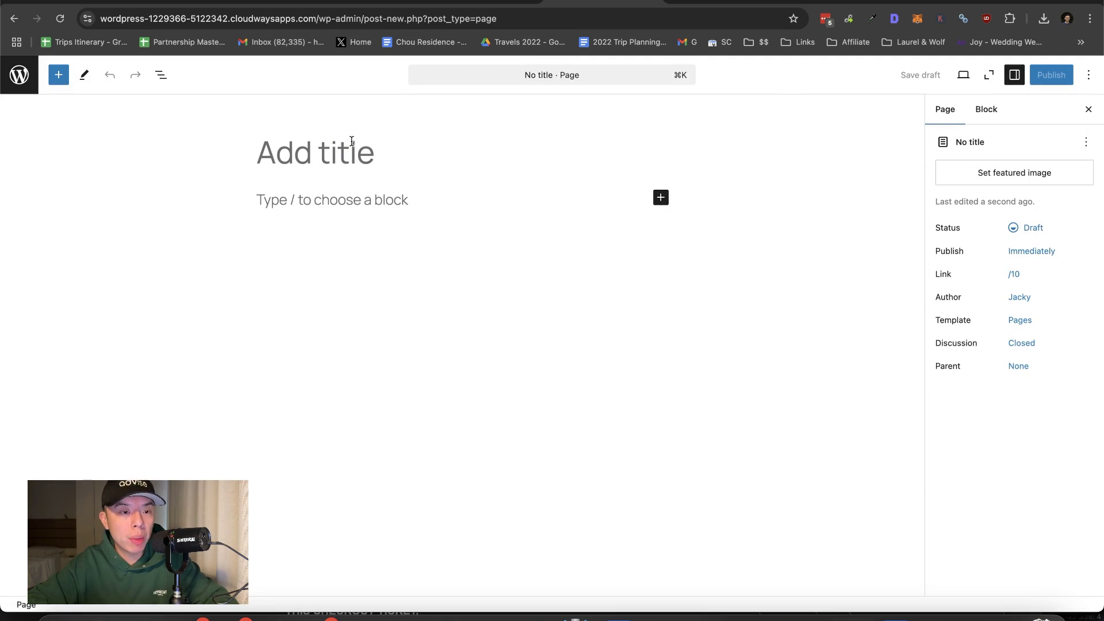
click(19, 75)
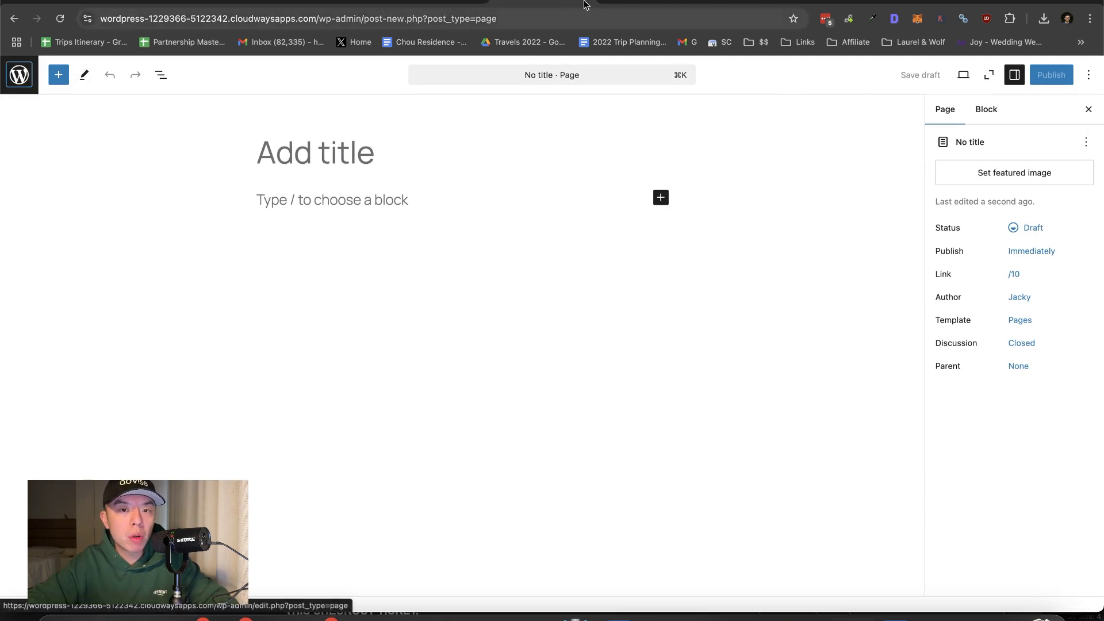
mouse_move(90, 120)
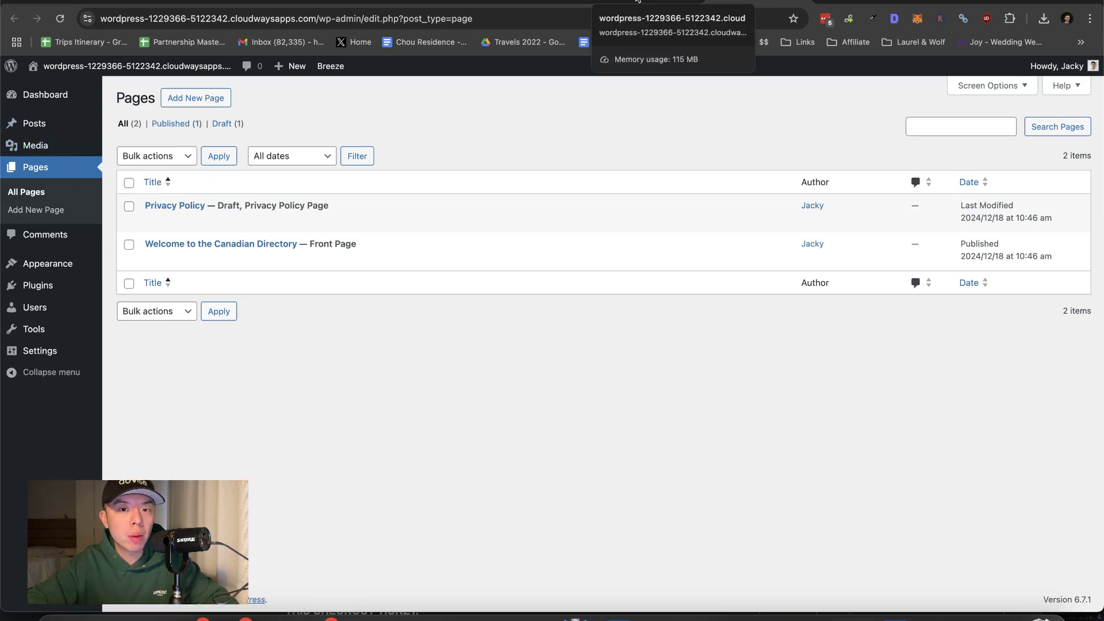
click(637, 1)
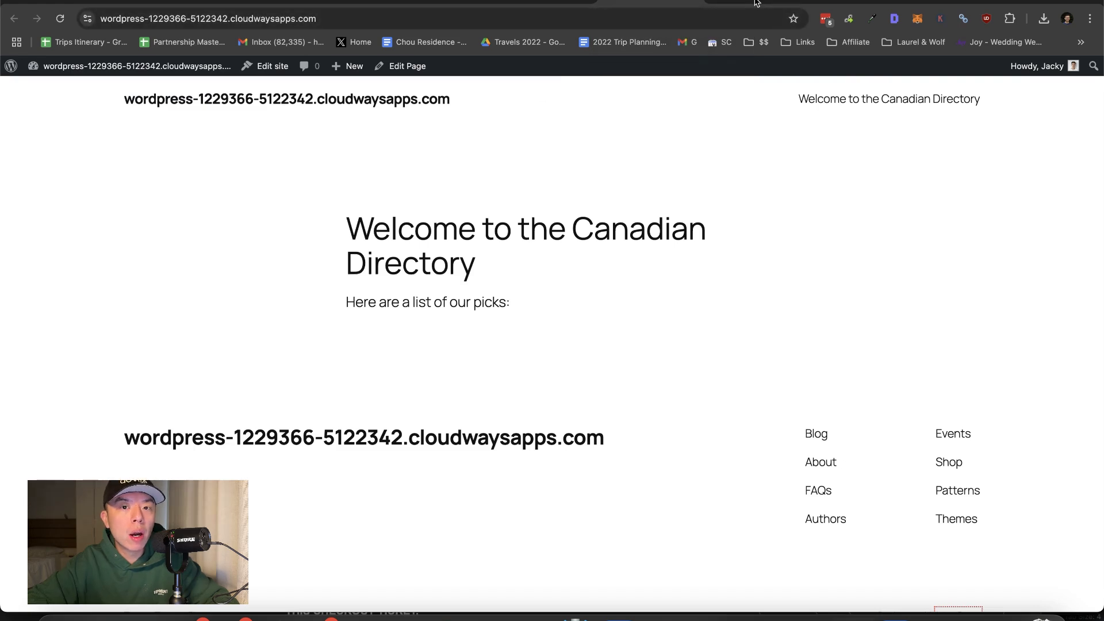
click(556, 1)
Step: Title the page 'Canada', set its slug to 'ca', publish it and view it live
click(424, 146)
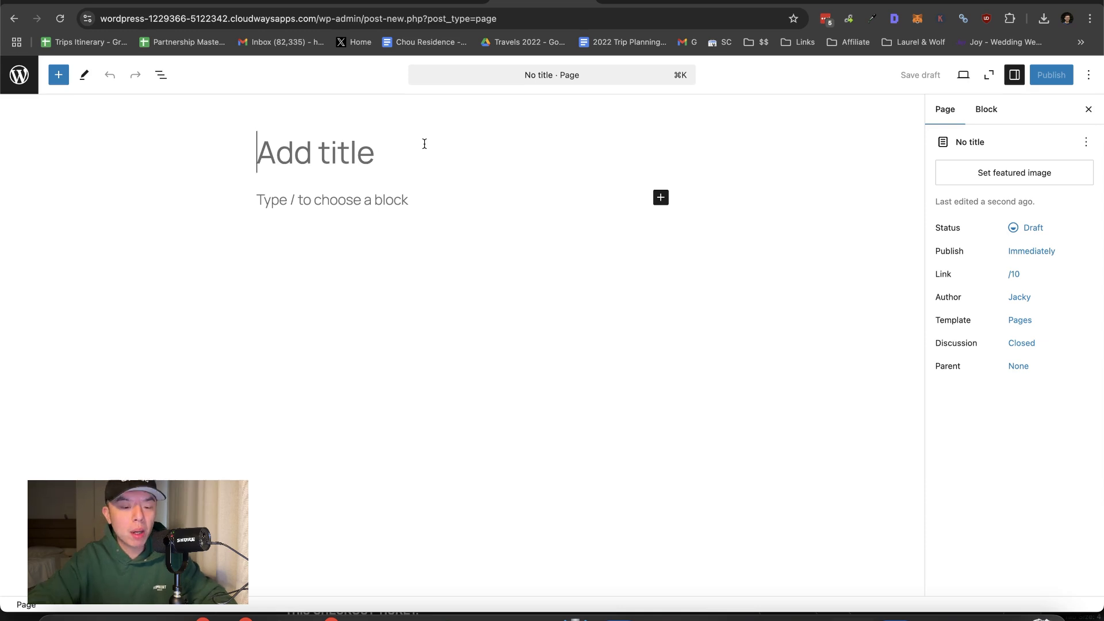
text(Canada)
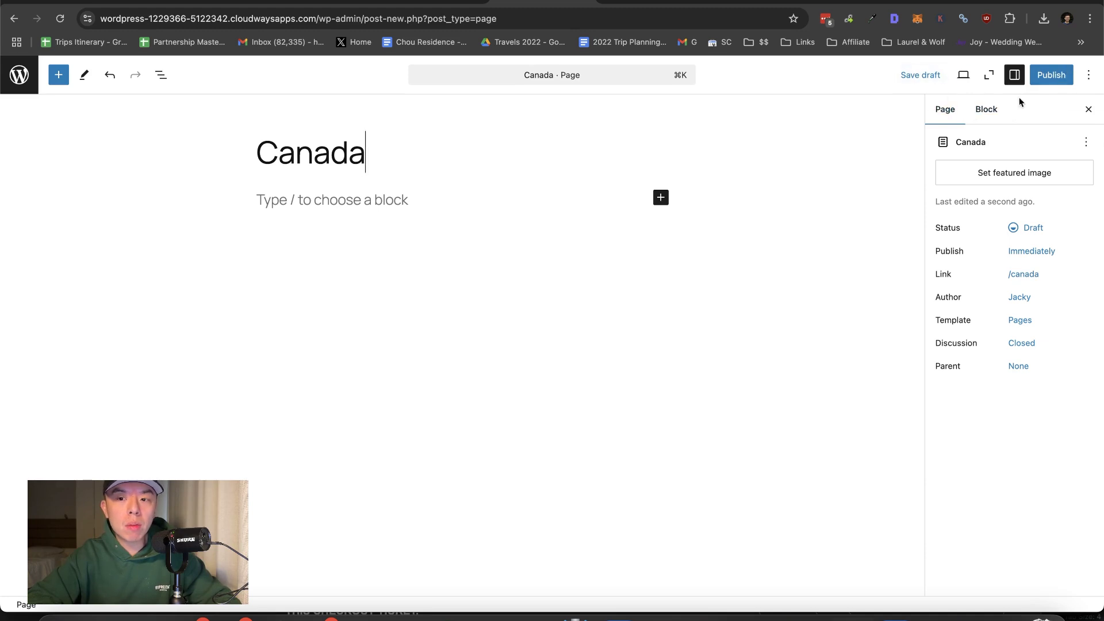
click(1017, 281)
double_click(823, 340)
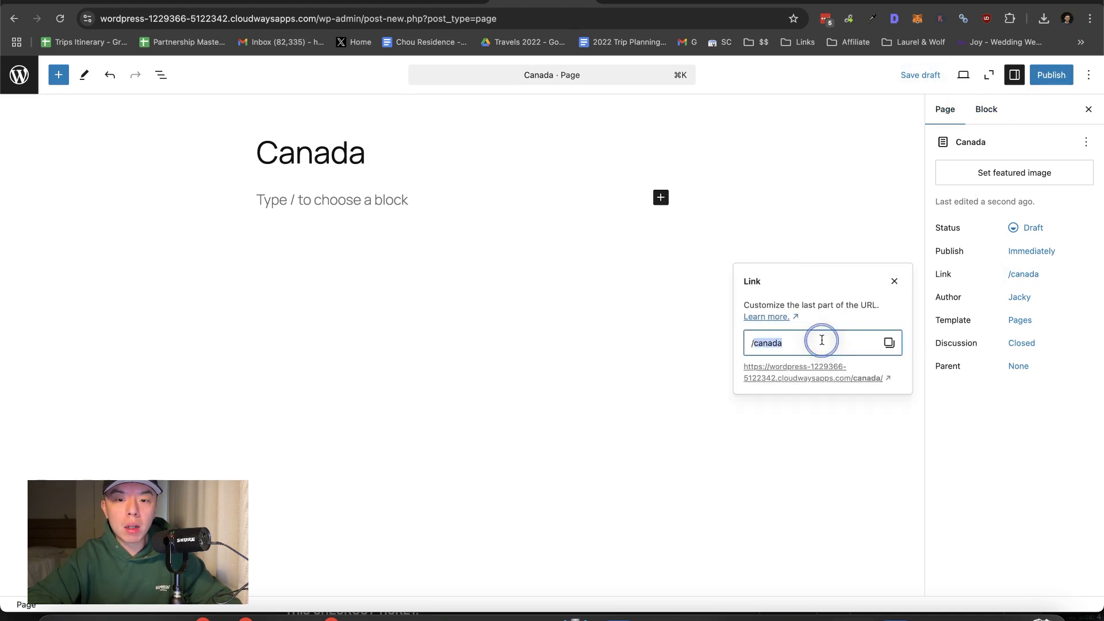
text(ca)
click(1050, 74)
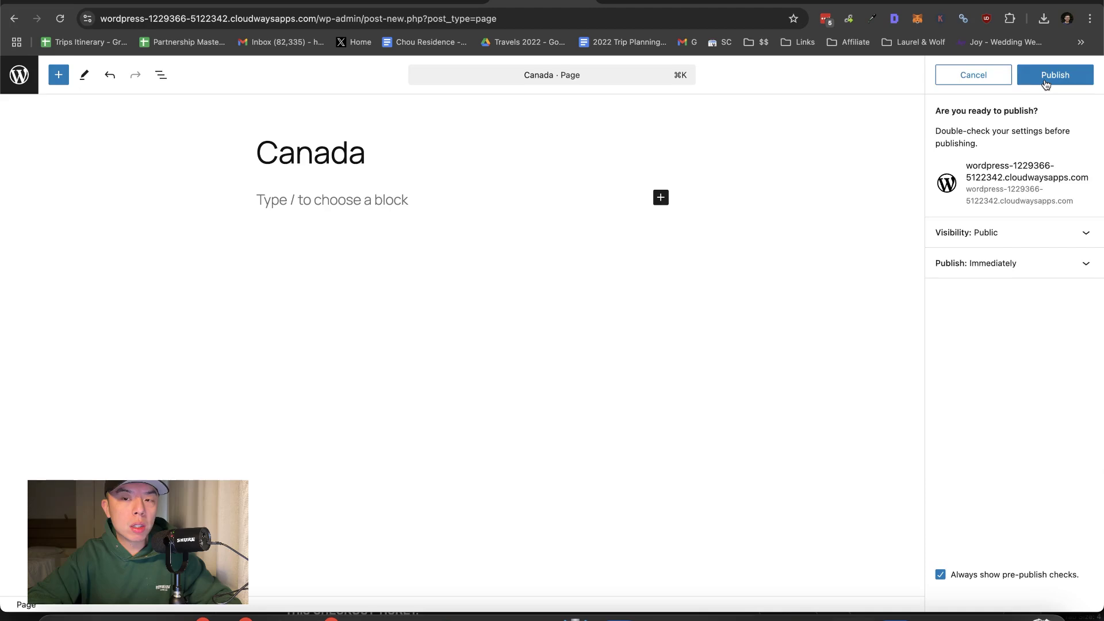
click(1054, 74)
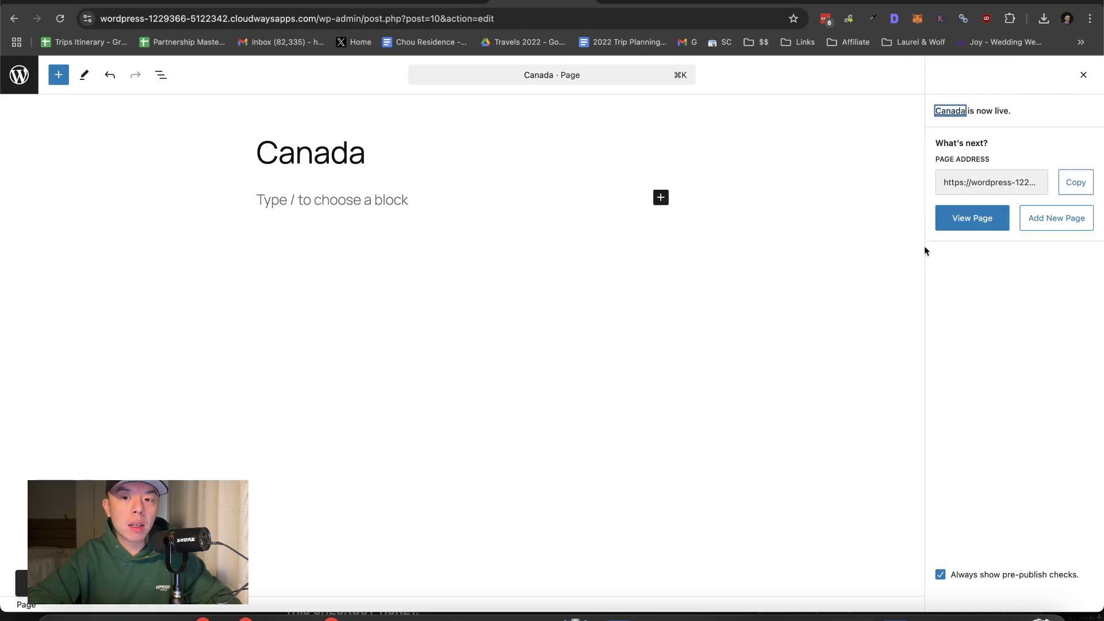
click(986, 222)
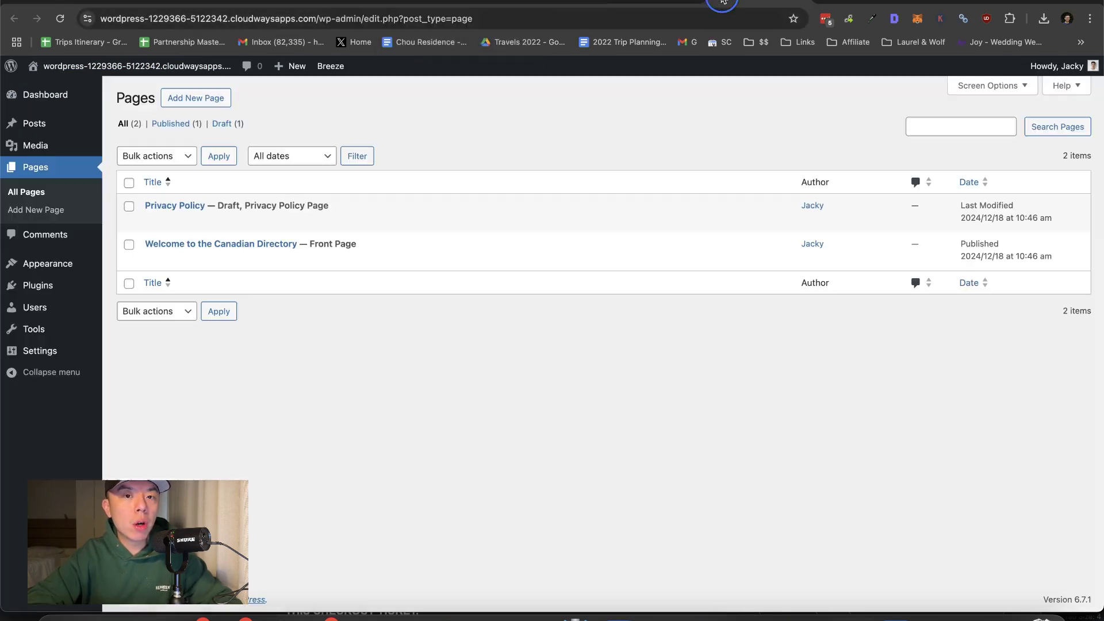
Step: Create a 'BC' page with Canada as its parent, publish it and view it at /ca/bc/
click(754, 4)
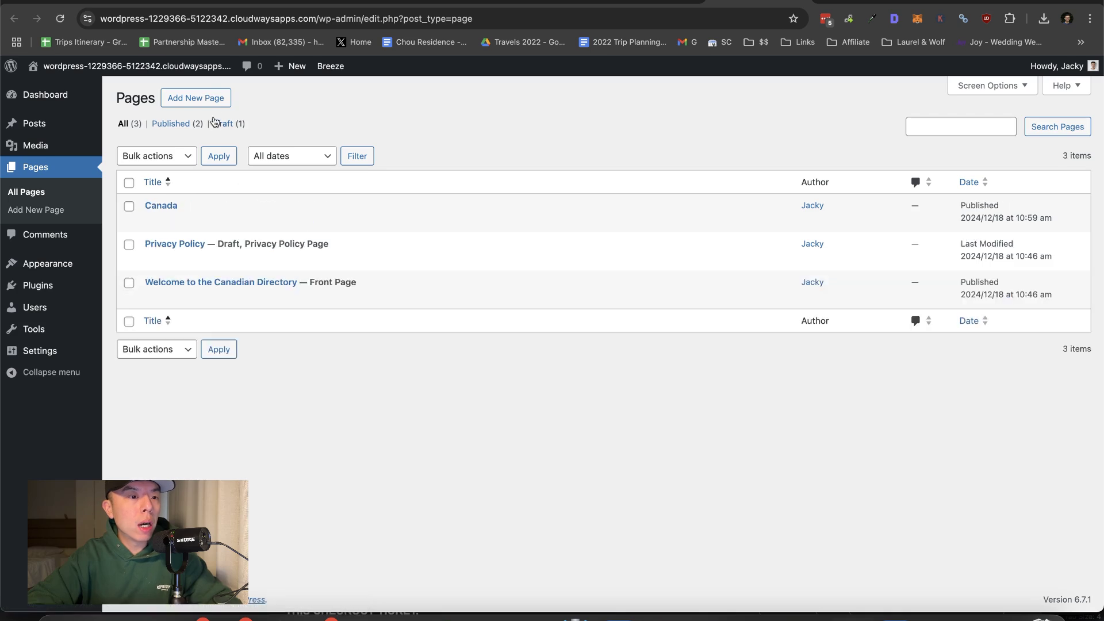
click(213, 99)
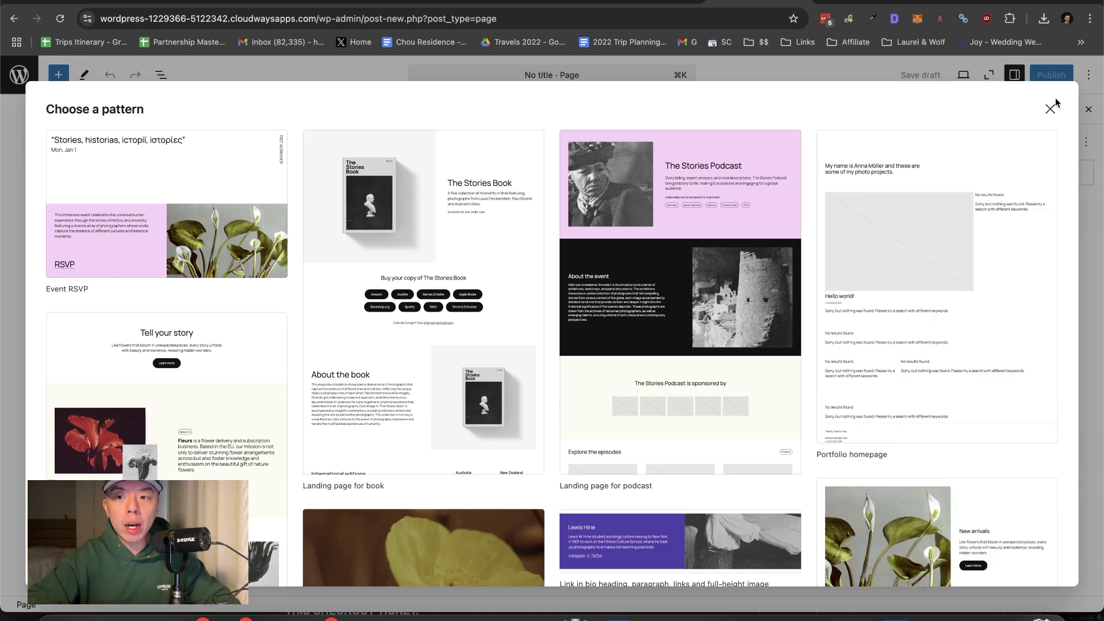
click(1051, 109)
click(332, 167)
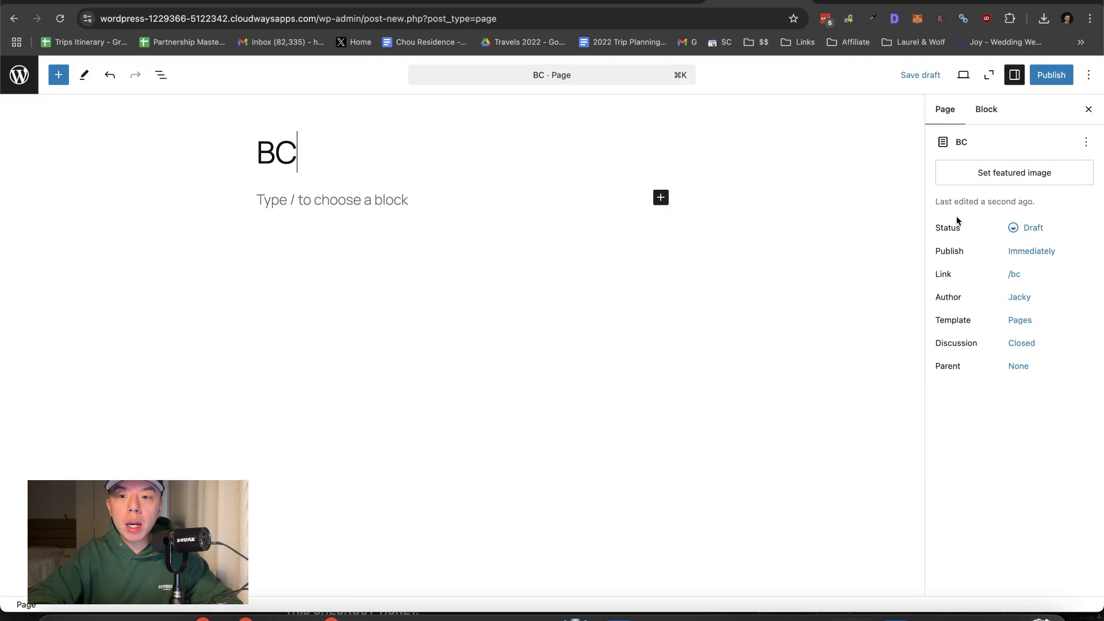
click(1018, 367)
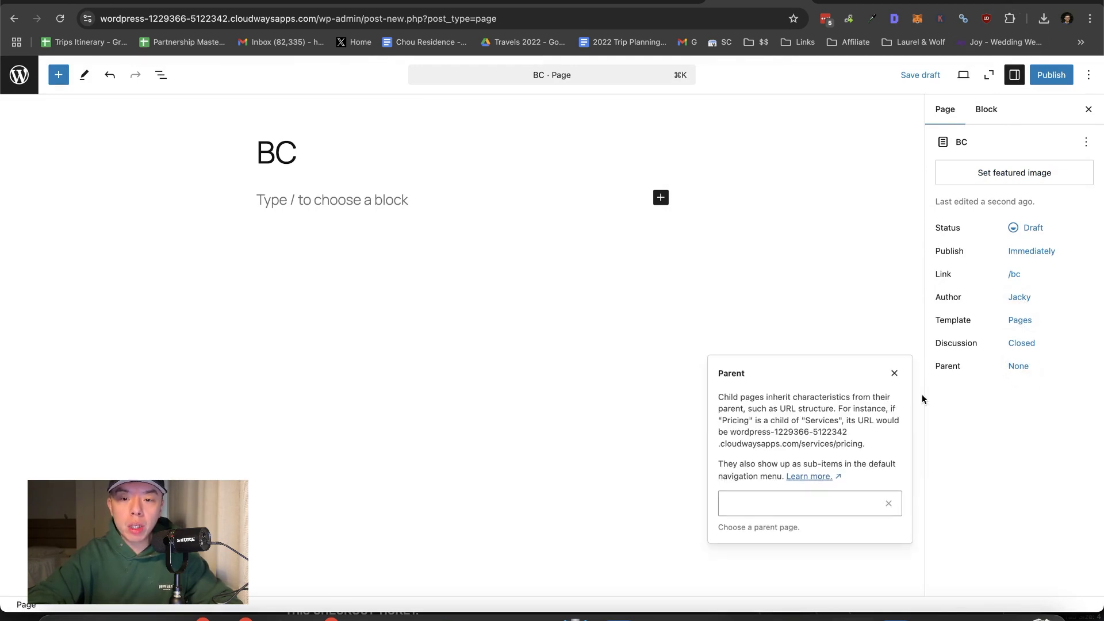
click(806, 503)
click(796, 523)
click(999, 486)
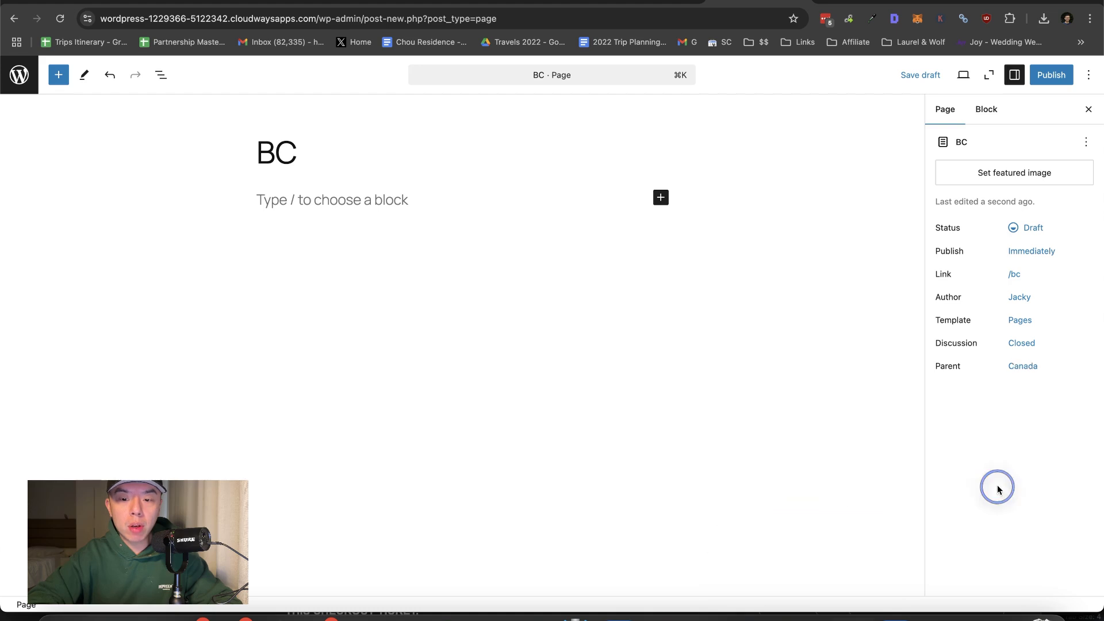
click(1052, 75)
click(1055, 75)
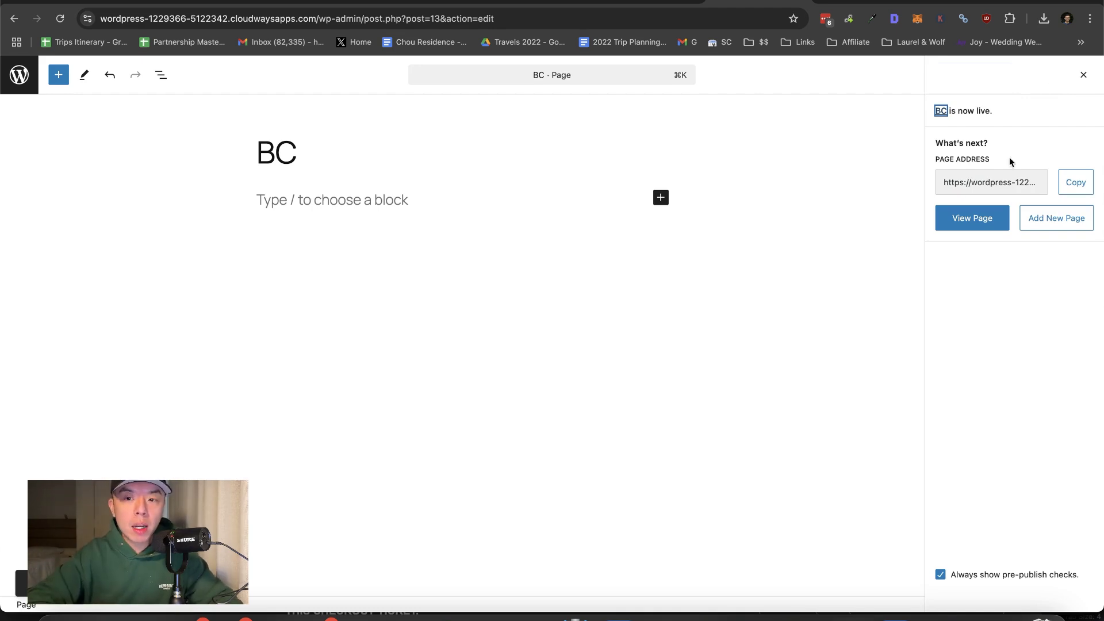
click(972, 218)
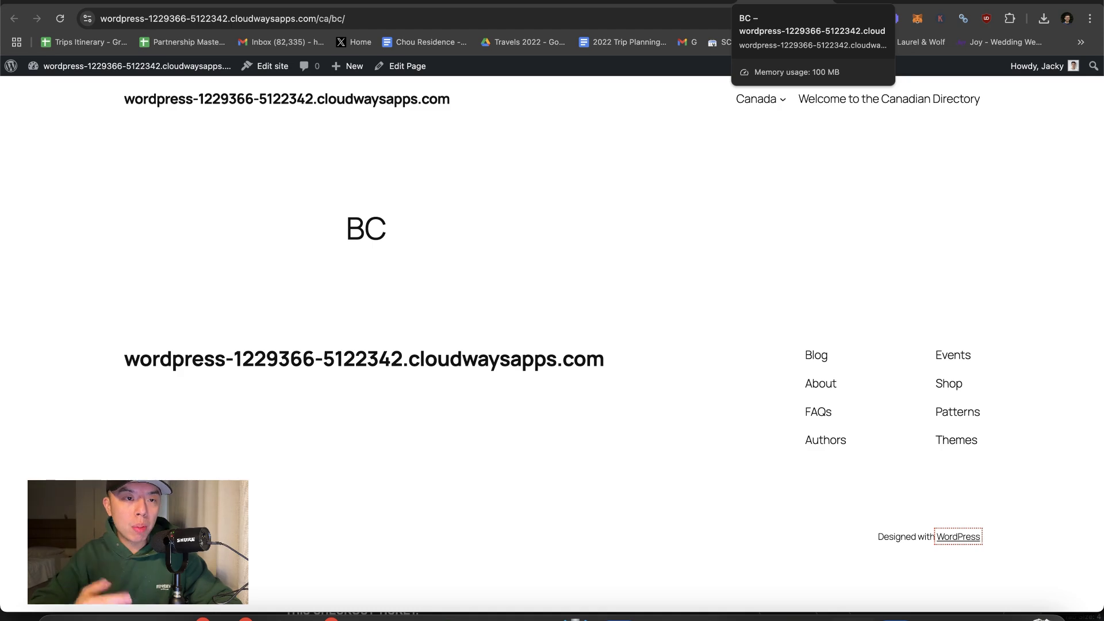
Step: Start a new page titled 'Vancouver'
click(649, 5)
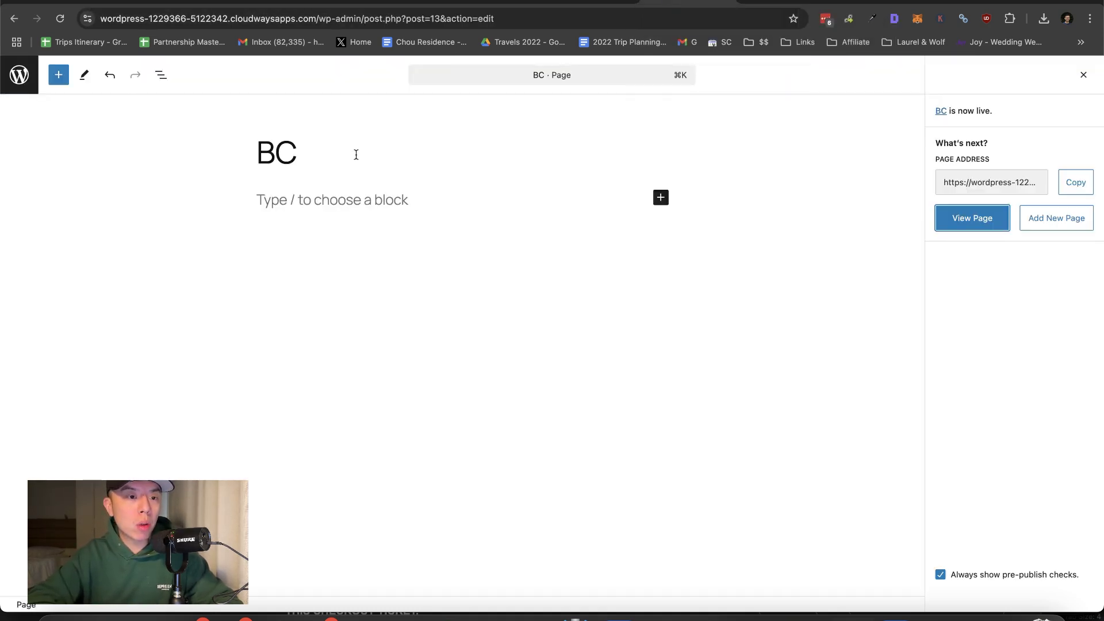
click(49, 78)
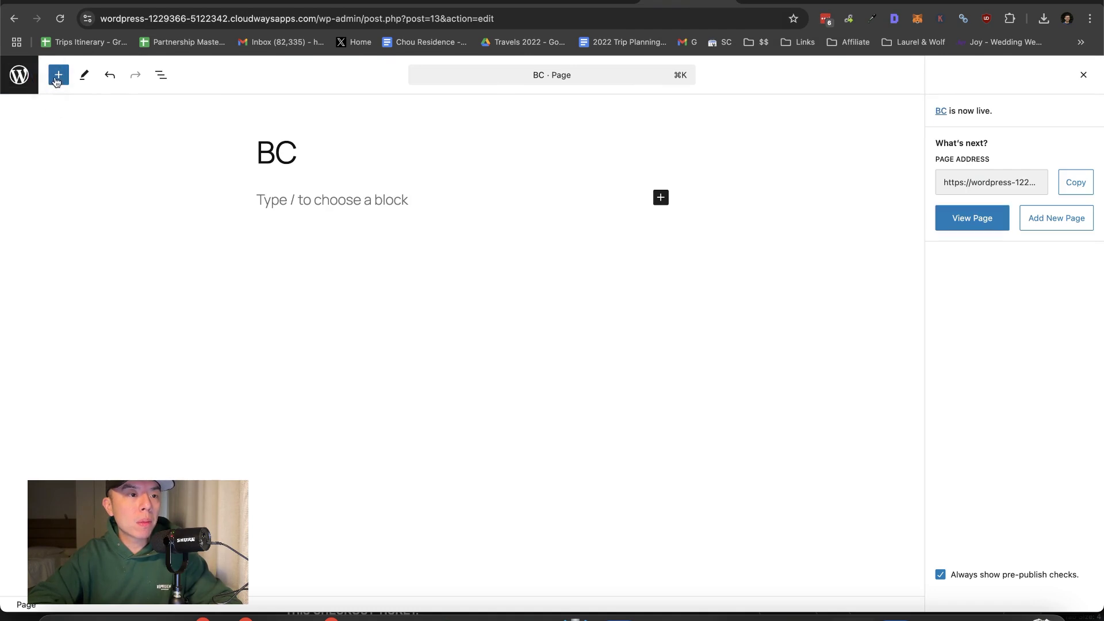
click(56, 81)
click(25, 70)
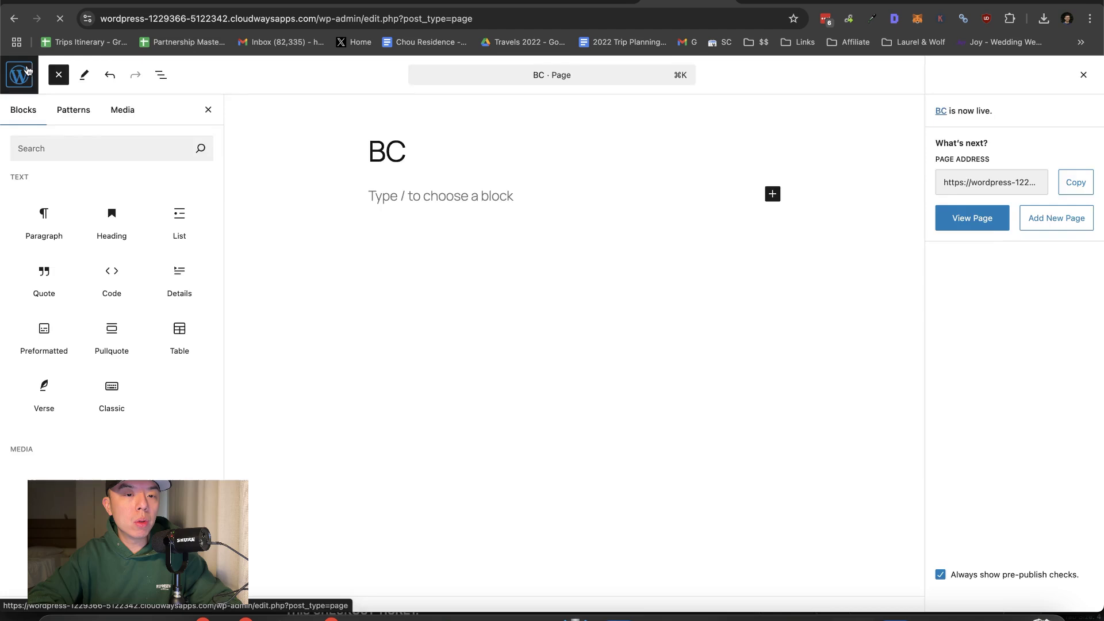
click(200, 98)
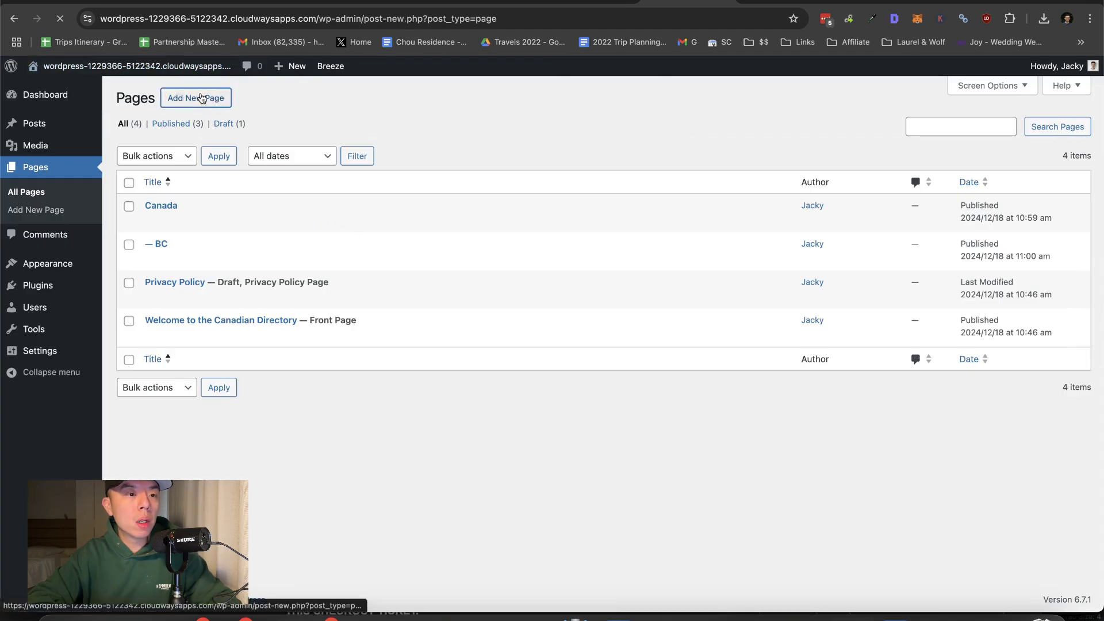
text(Vancouver)
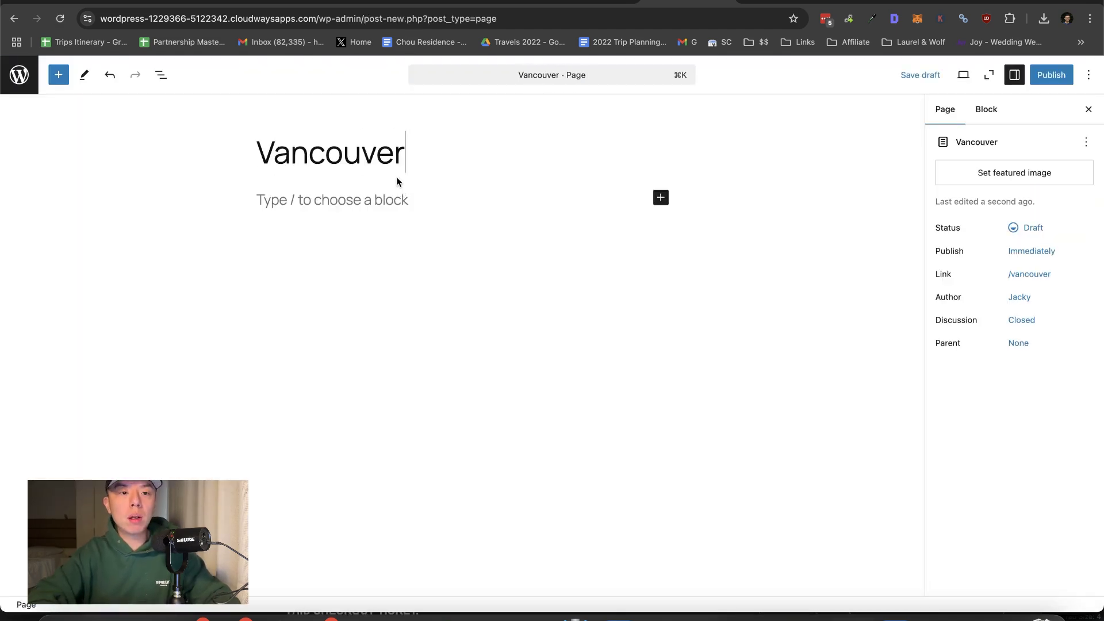
Step: Make BC the Vancouver page's parent, publish it and view it live
click(1021, 366)
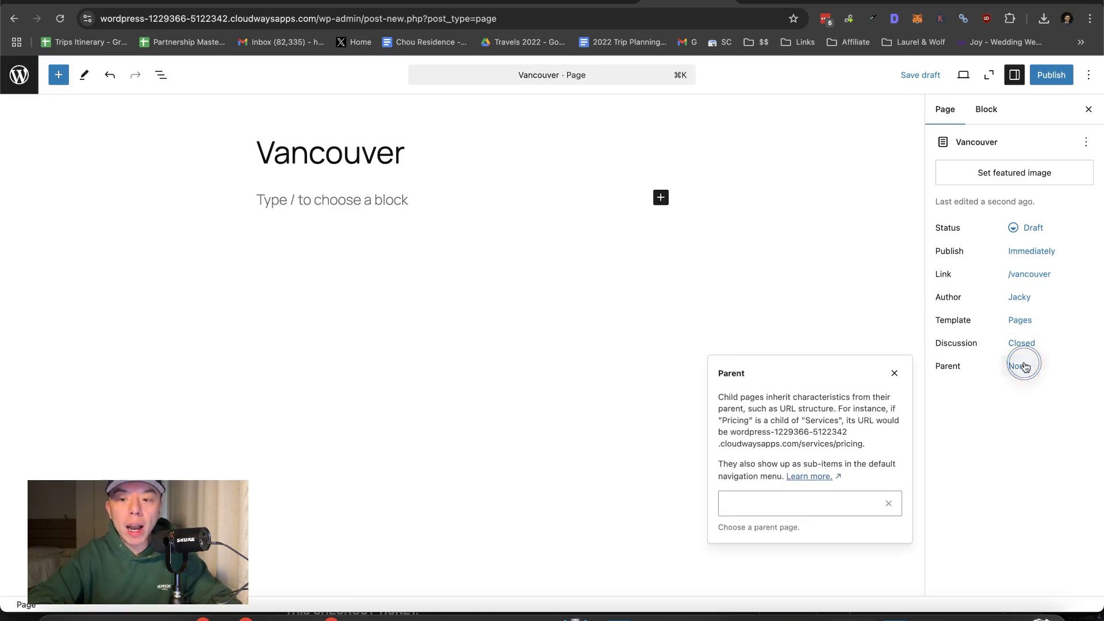
click(834, 502)
click(794, 546)
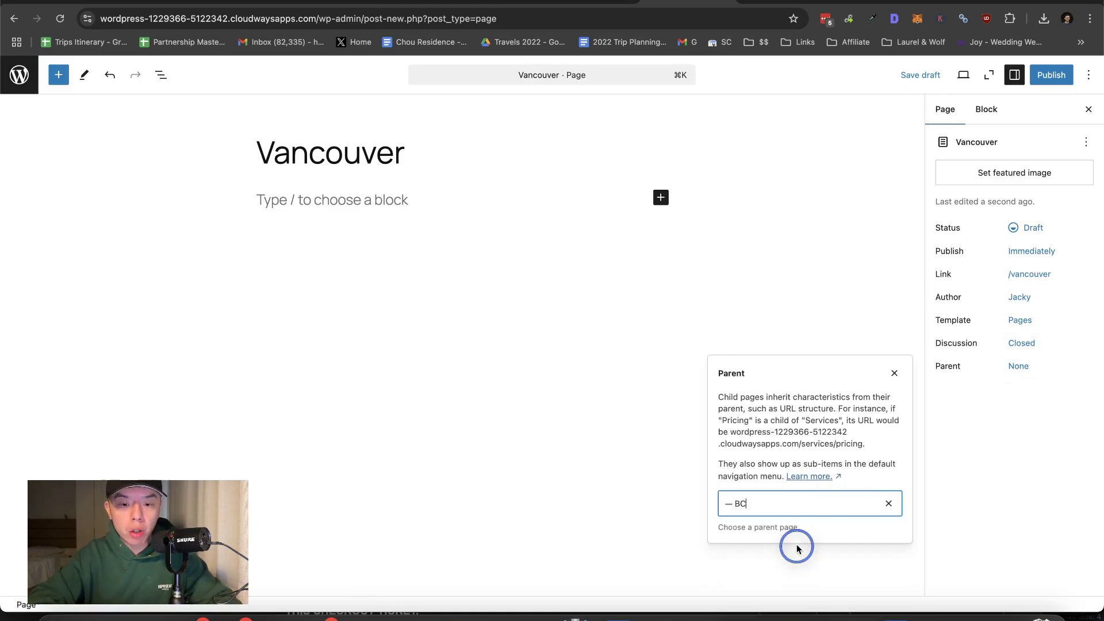
click(1040, 458)
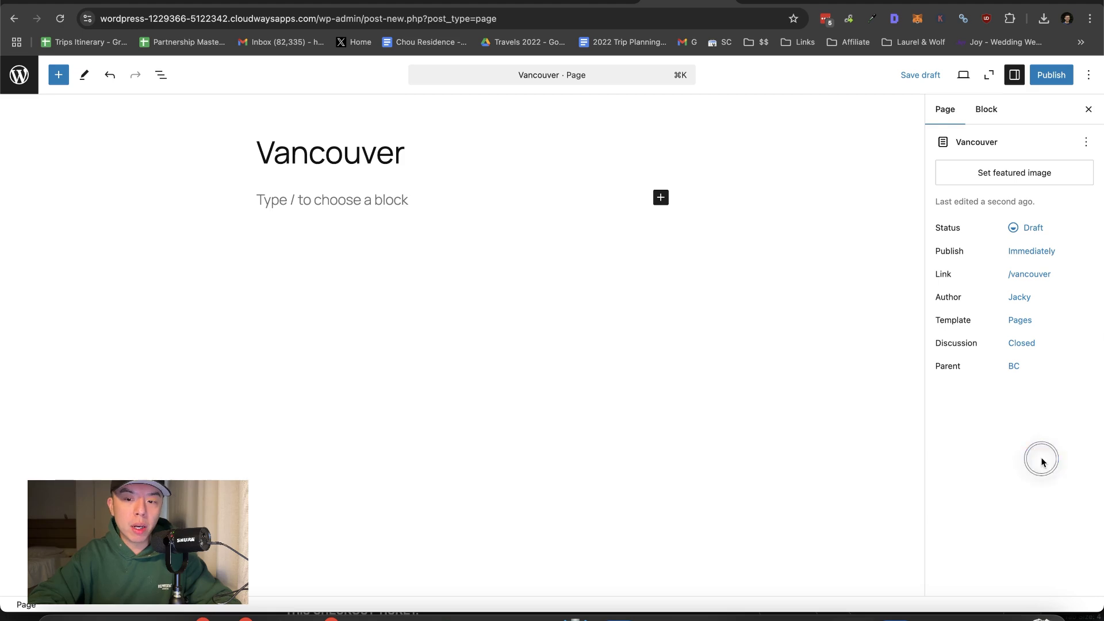
click(1052, 74)
click(1055, 75)
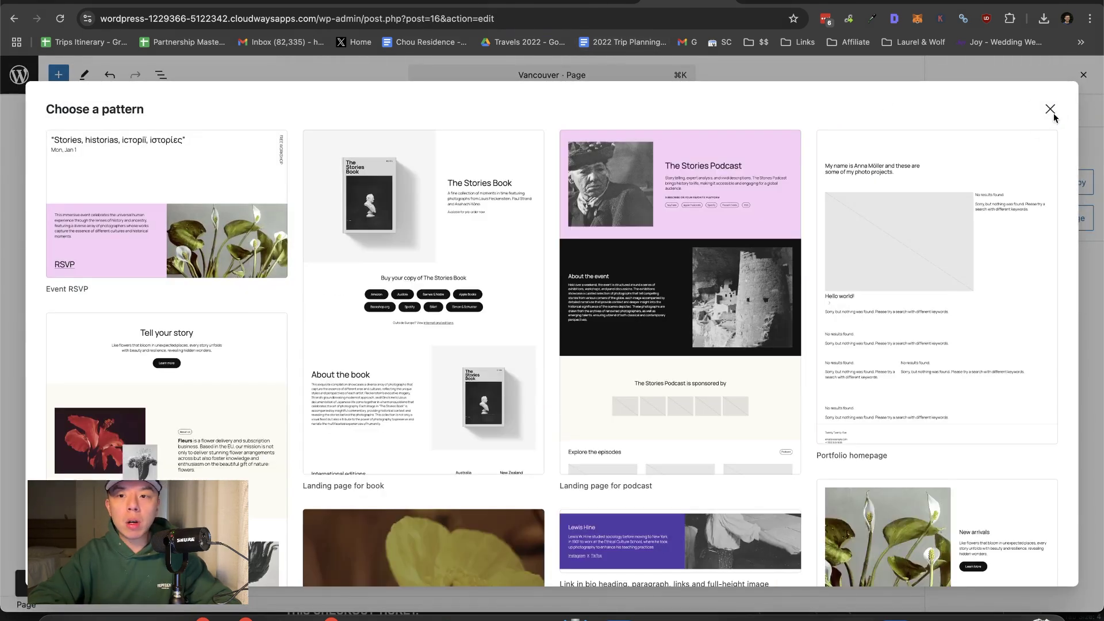
click(1050, 107)
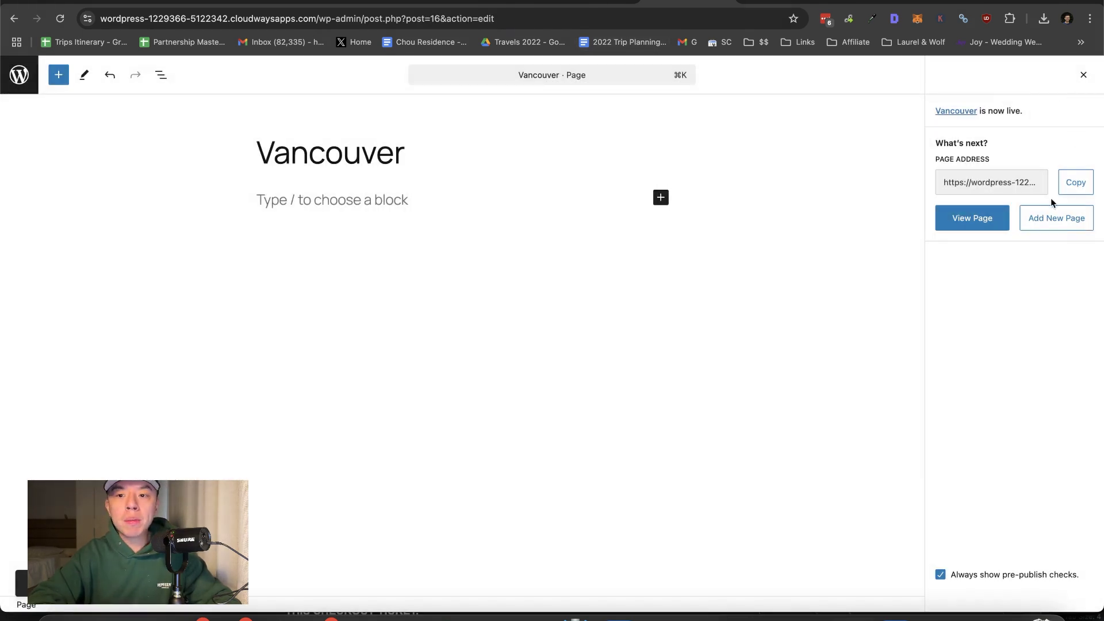
click(967, 217)
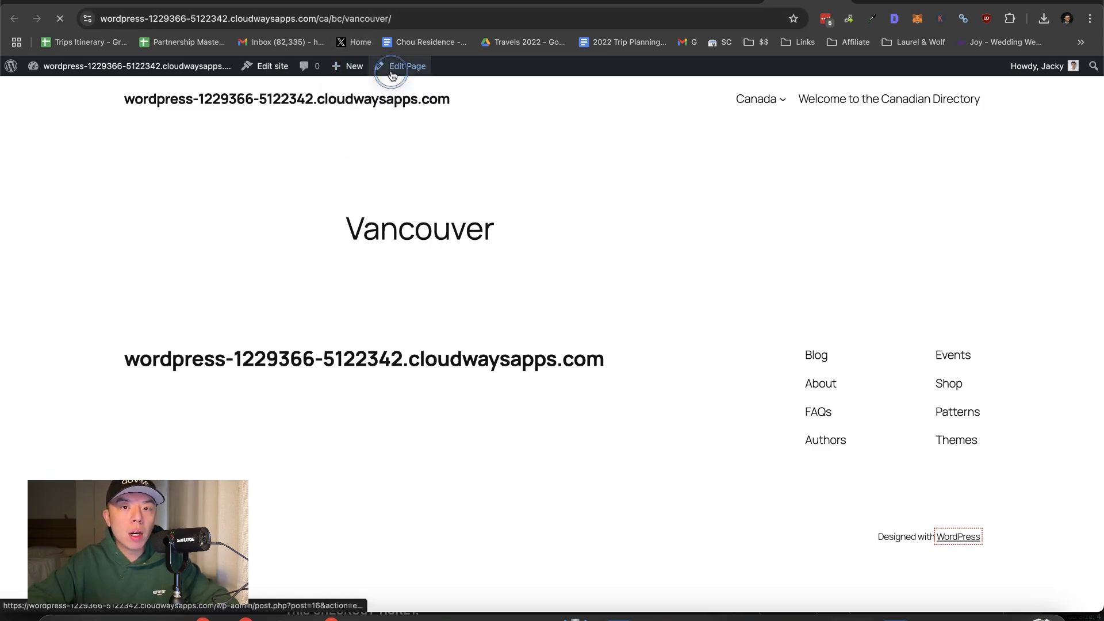
Step: Copy the Top 5 SEO Companies listicle, paste it into the Vancouver page body, then undo the paste
click(895, 3)
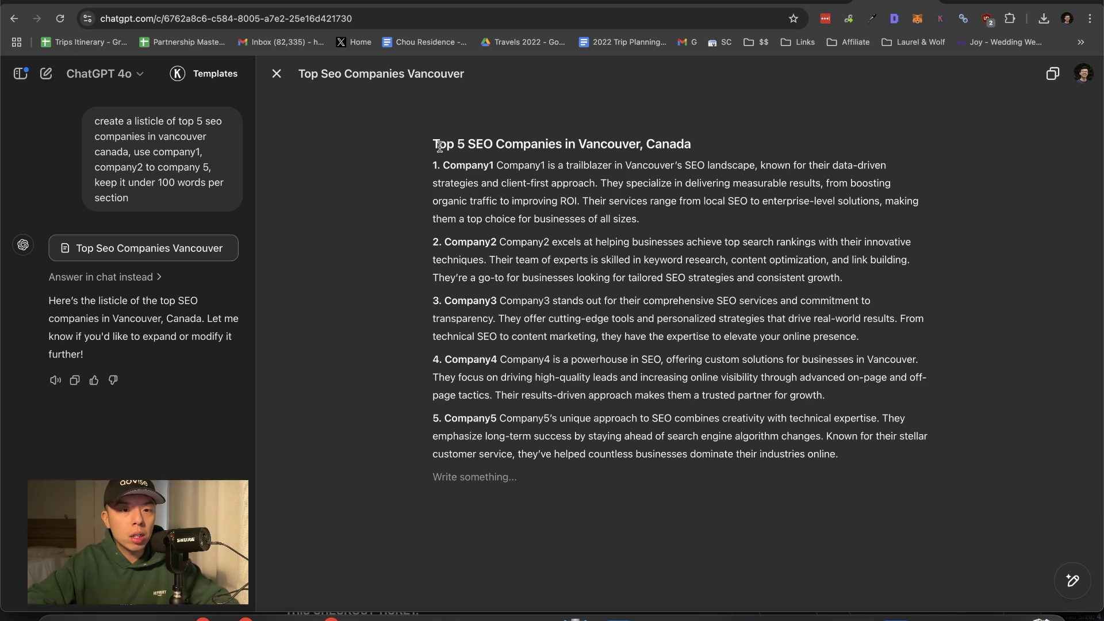
drag(439, 147, 851, 460)
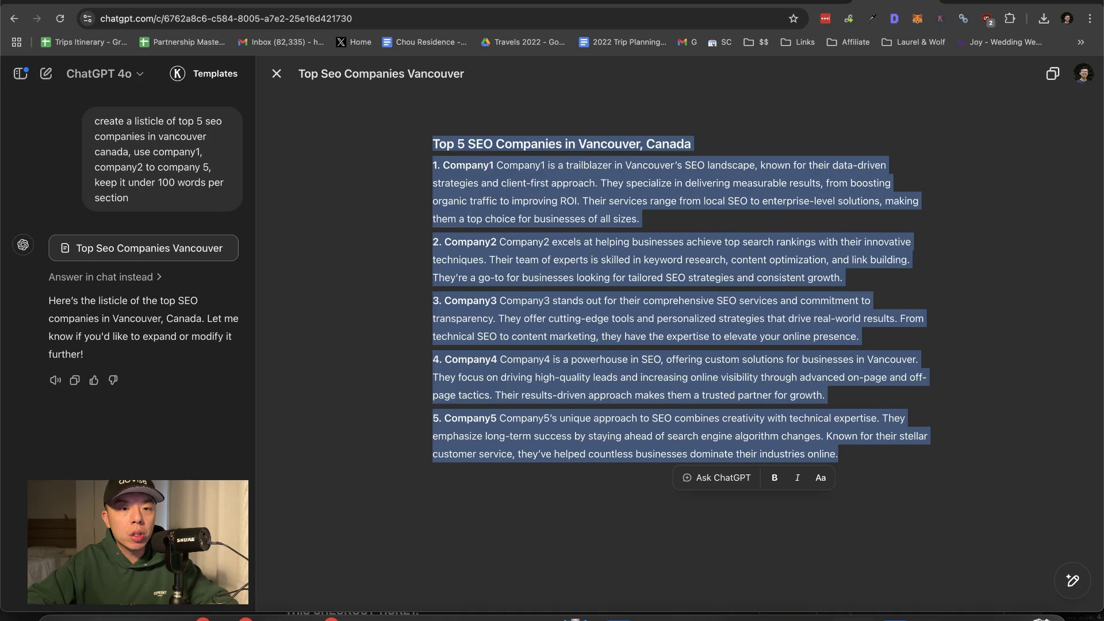
click(805, 2)
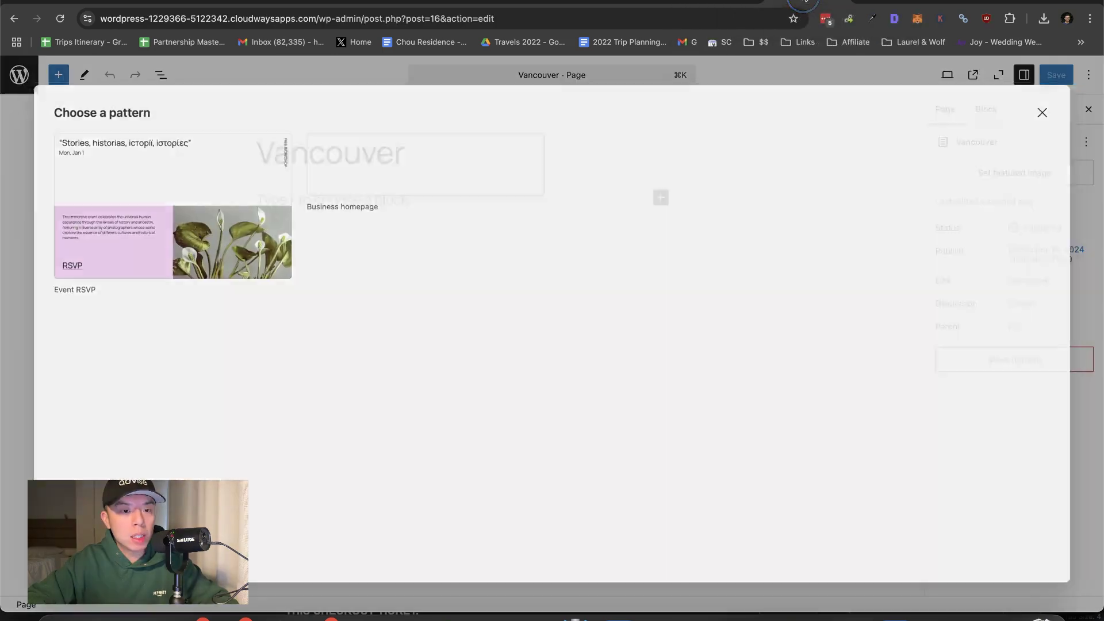
click(1050, 112)
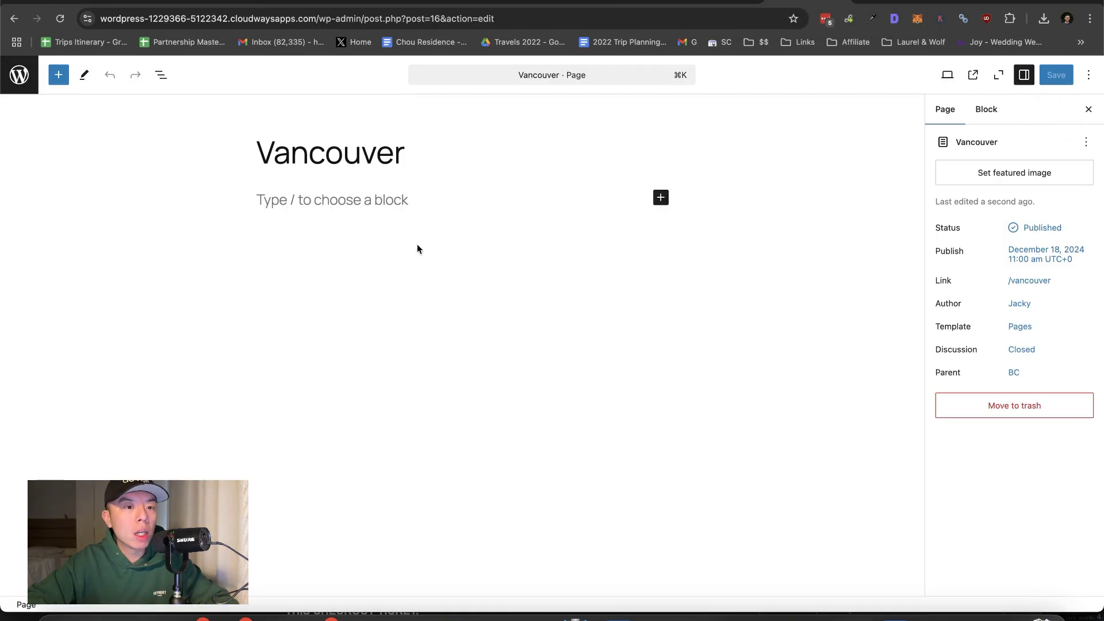
click(417, 213)
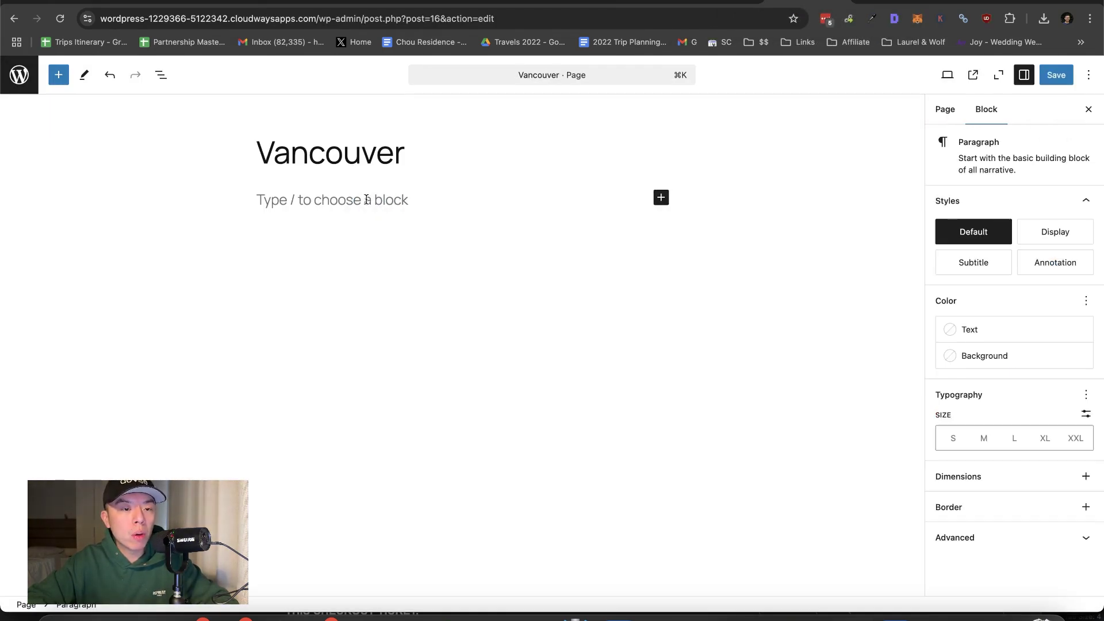
key(super+v)
scroll(367, 200, up, 5)
key(super+z)
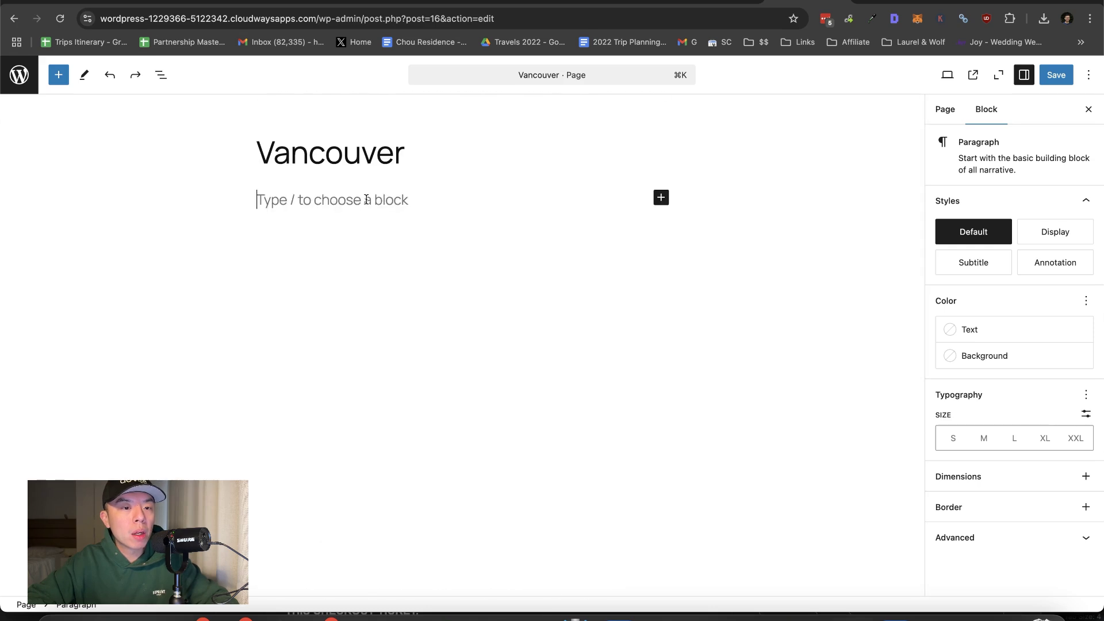
Step: Paste the listicle into the page and turn its 'Top 5 SEO Companies' line into a heading
click(367, 200)
key(super+v)
scroll(447, 233, up, 5)
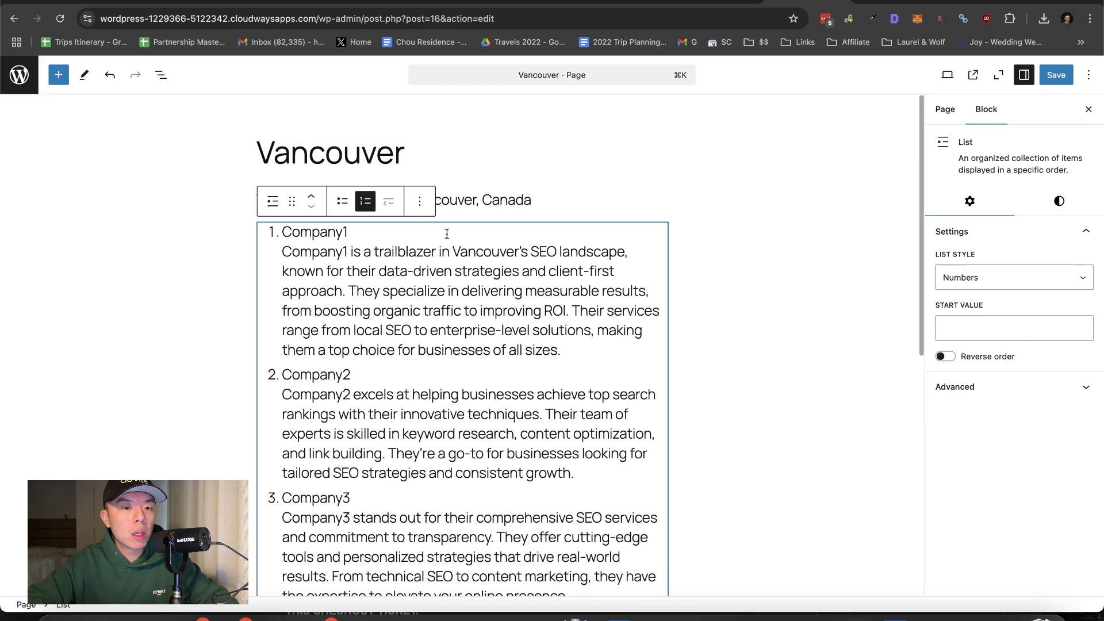
triple_click(493, 200)
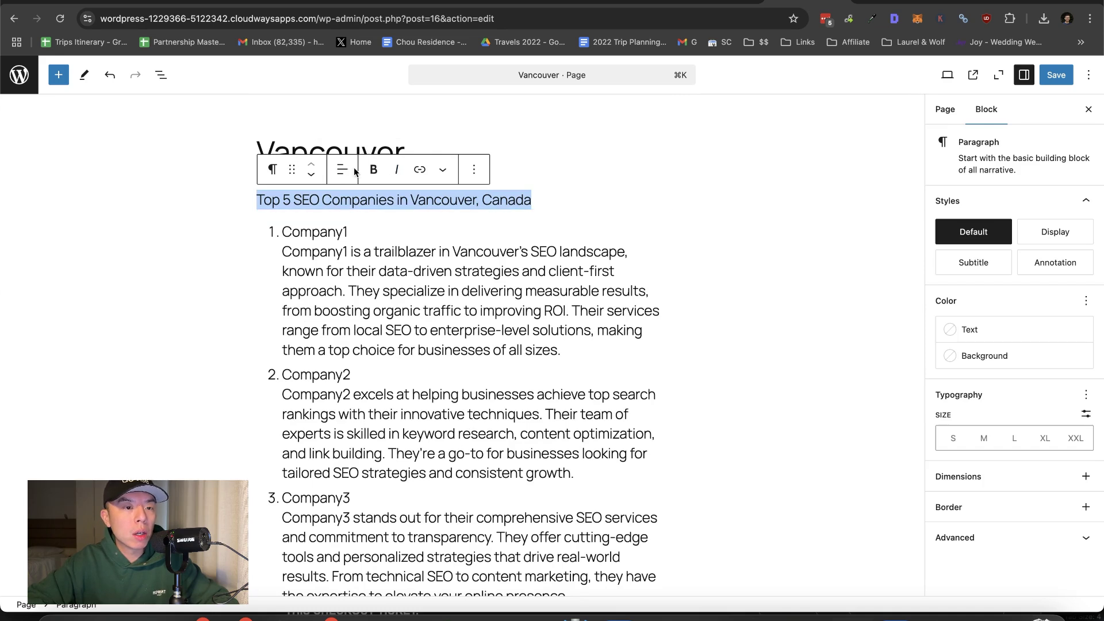
click(272, 169)
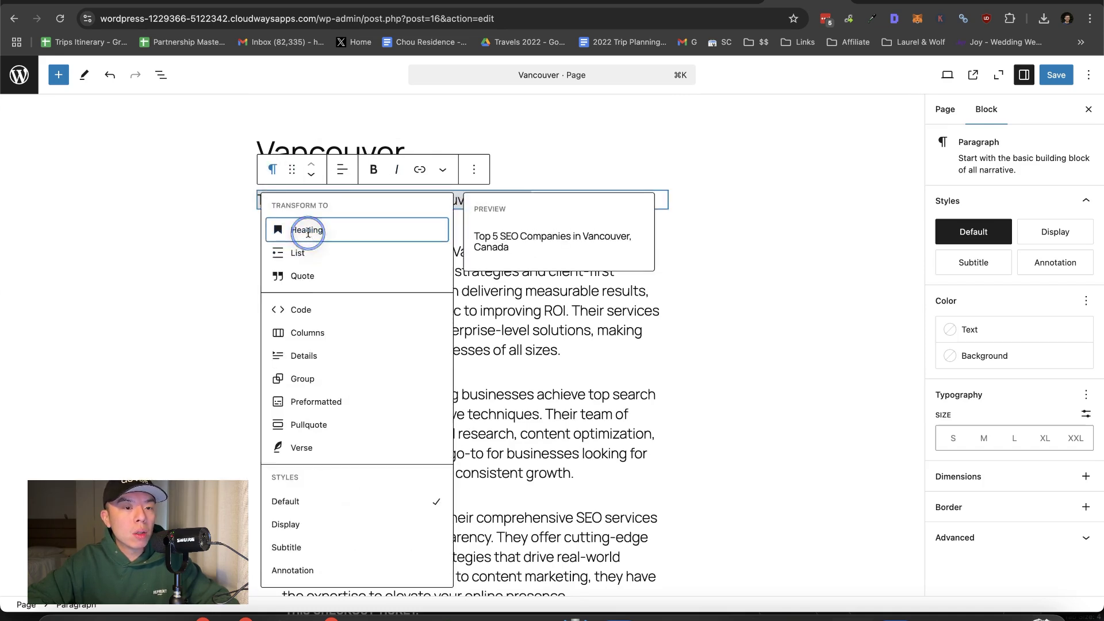
click(308, 230)
click(424, 227)
Step: Save the Vancouver page and check it on the live site
click(716, 222)
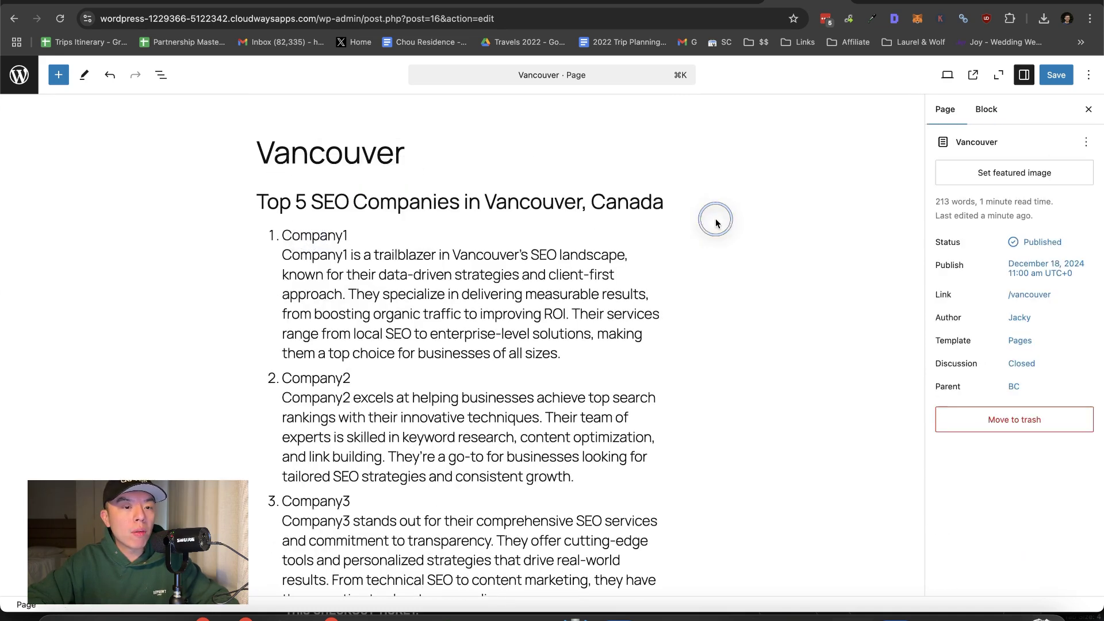
click(1057, 75)
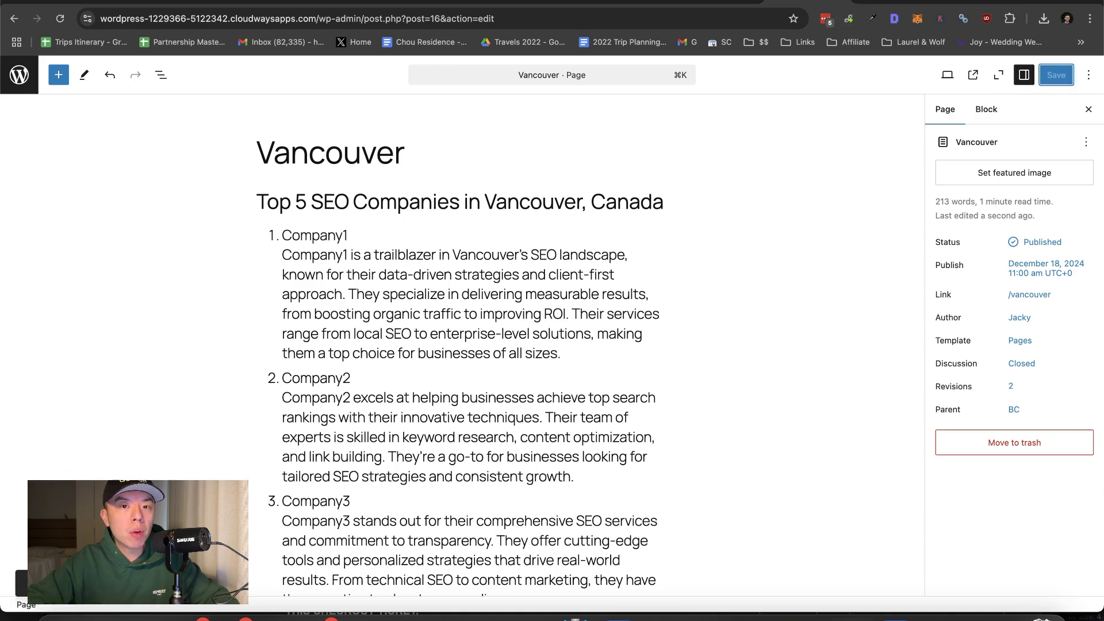
click(1037, 306)
click(800, 393)
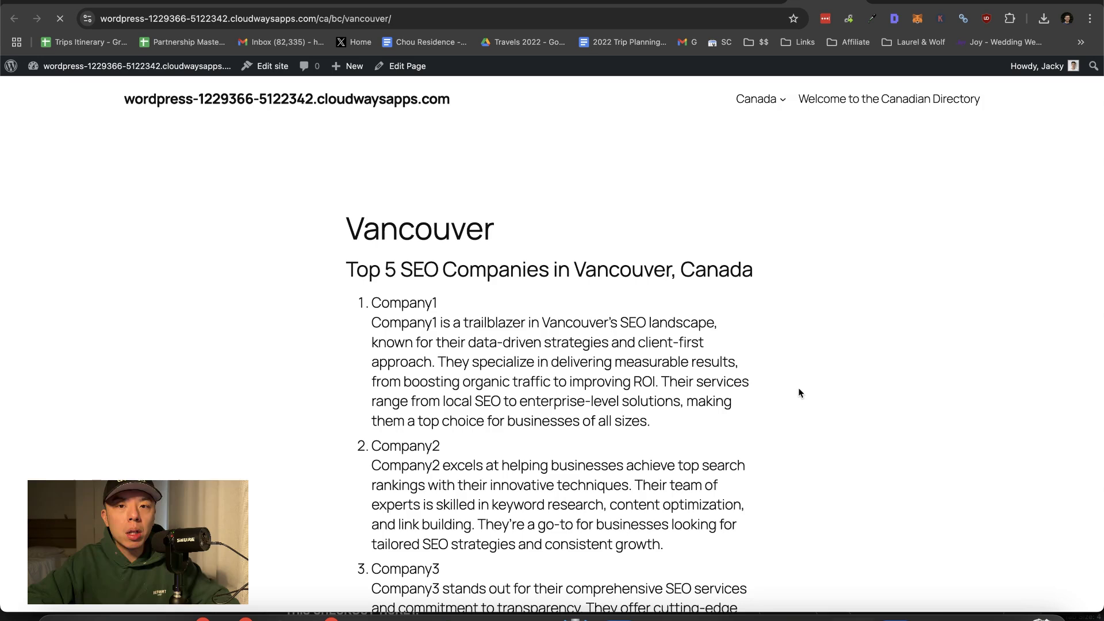
scroll(617, 221, down, 1)
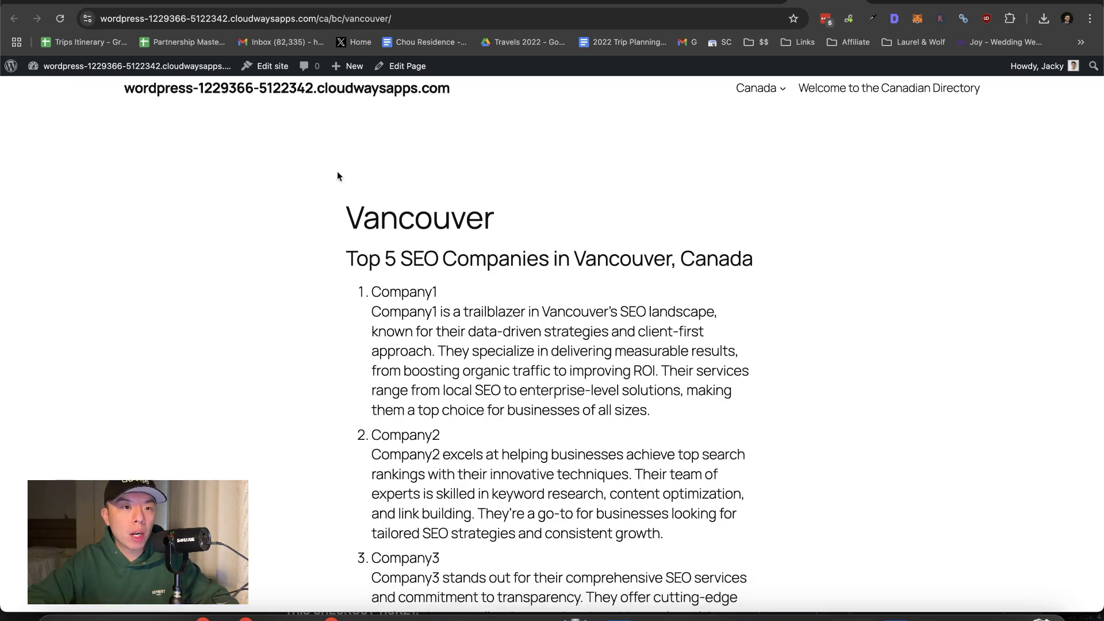
click(757, 5)
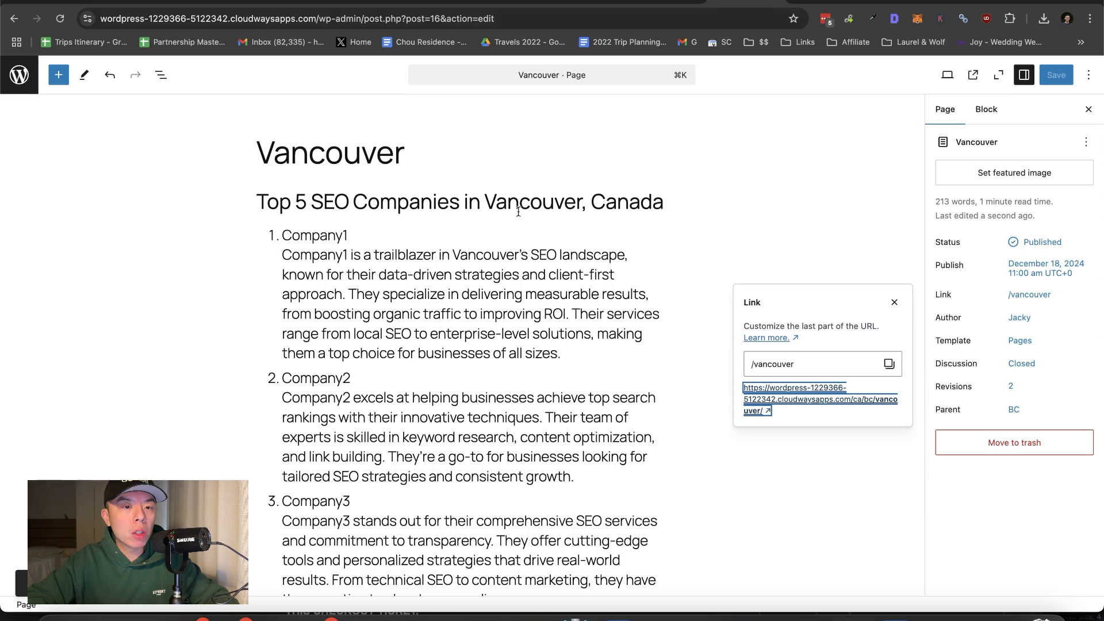
Step: Replace the page title with the Top 5 heading text and delete the duplicate heading
click(515, 213)
triple_click(515, 213)
key(super+c)
click(593, 143)
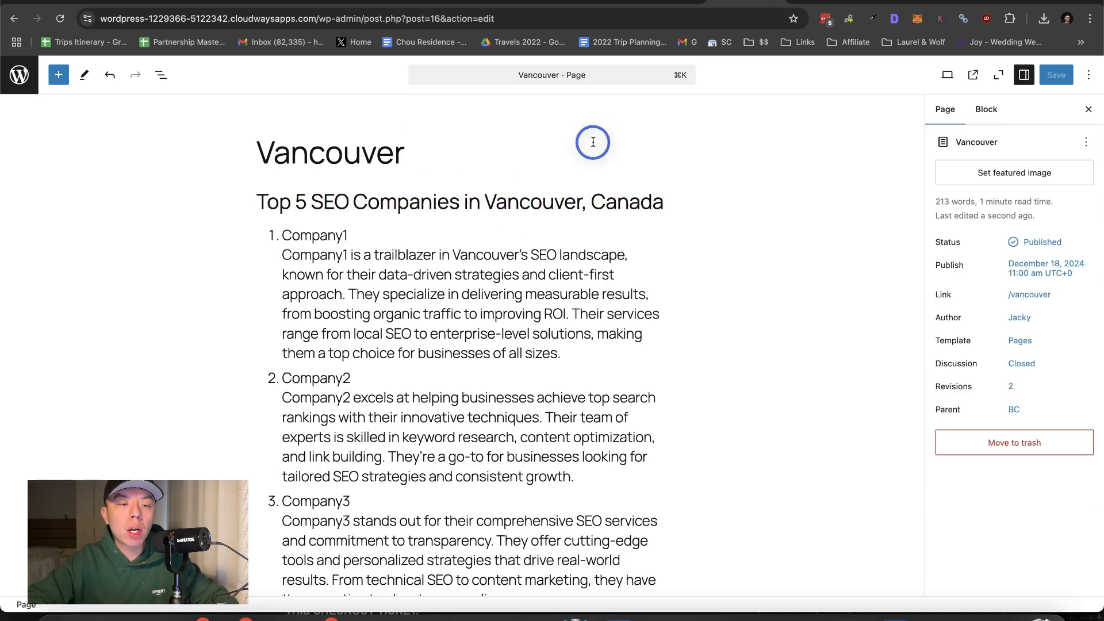
key(super+a)
key(super+v)
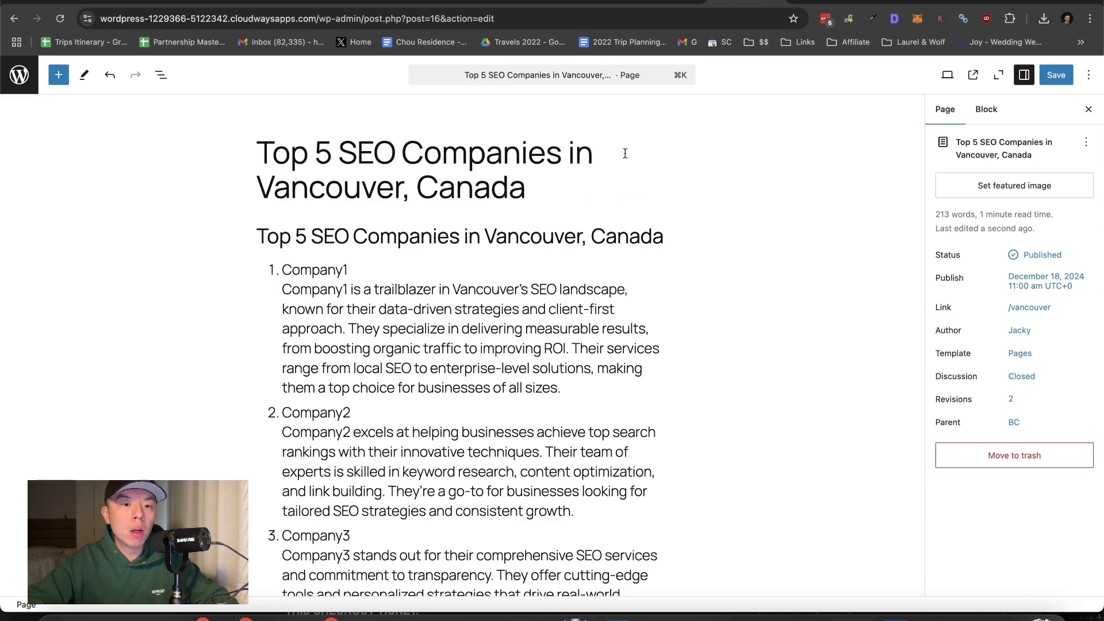
triple_click(629, 234)
key(BackSpace)
key(BackSpace)
key(BackSpace)
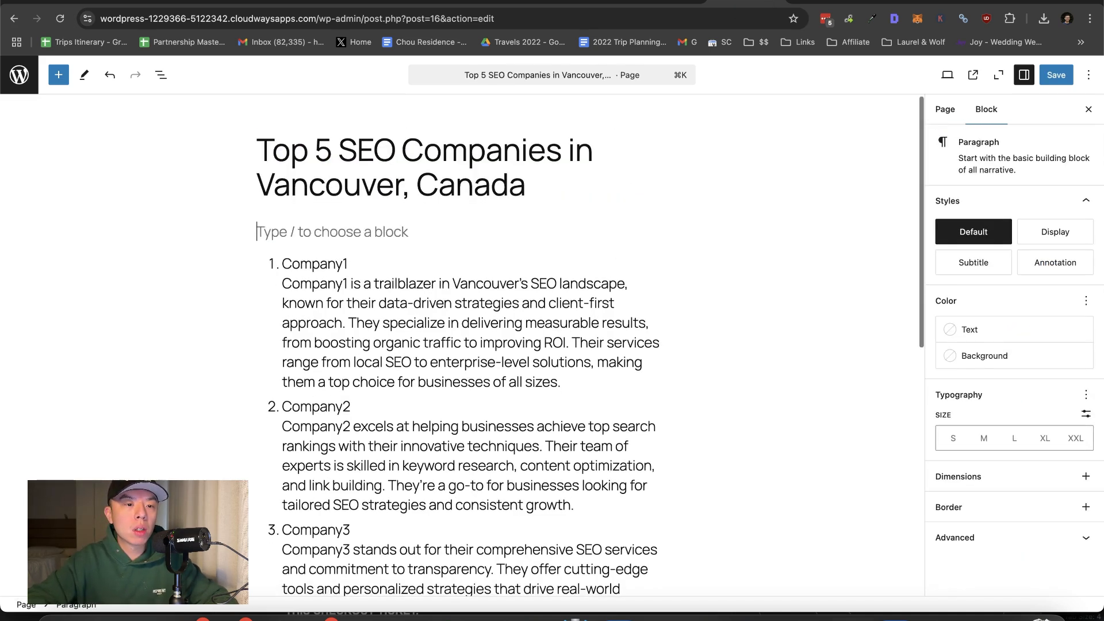
Step: Save the page, reload the live Vancouver page, and go to the BC page
scroll(599, 251, up, 3)
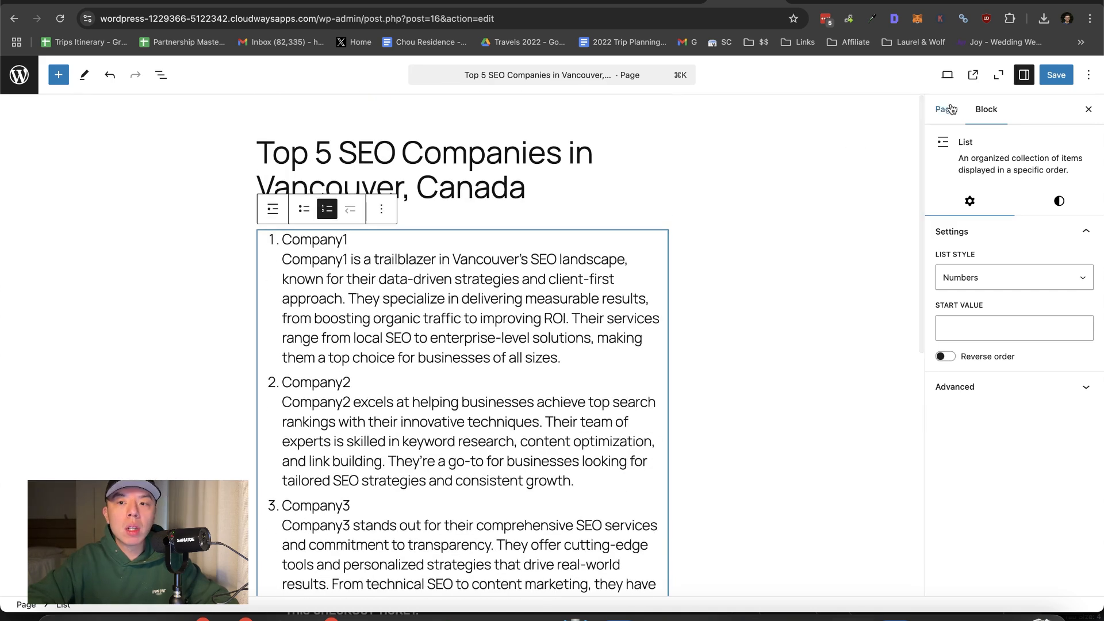
click(1046, 72)
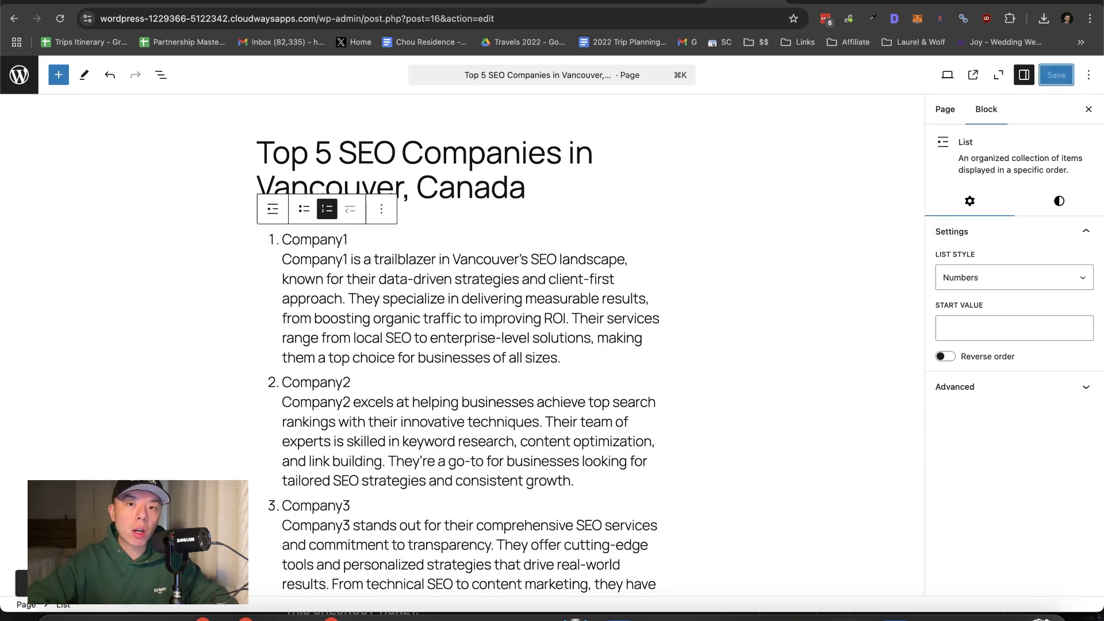
key(ctrl+Tab)
key(super+r)
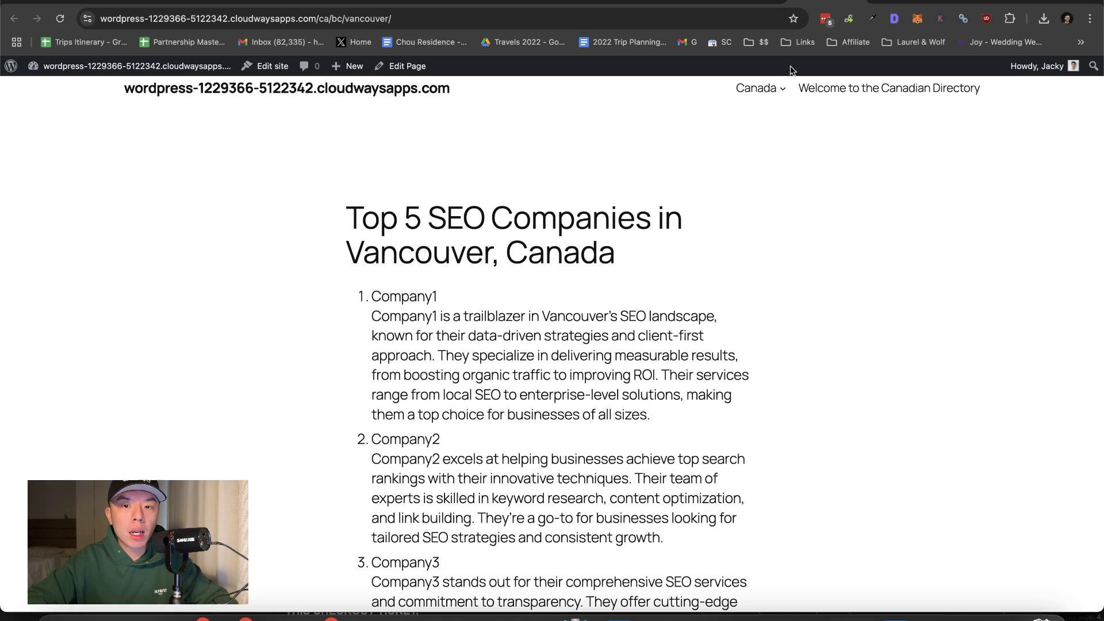
click(716, 112)
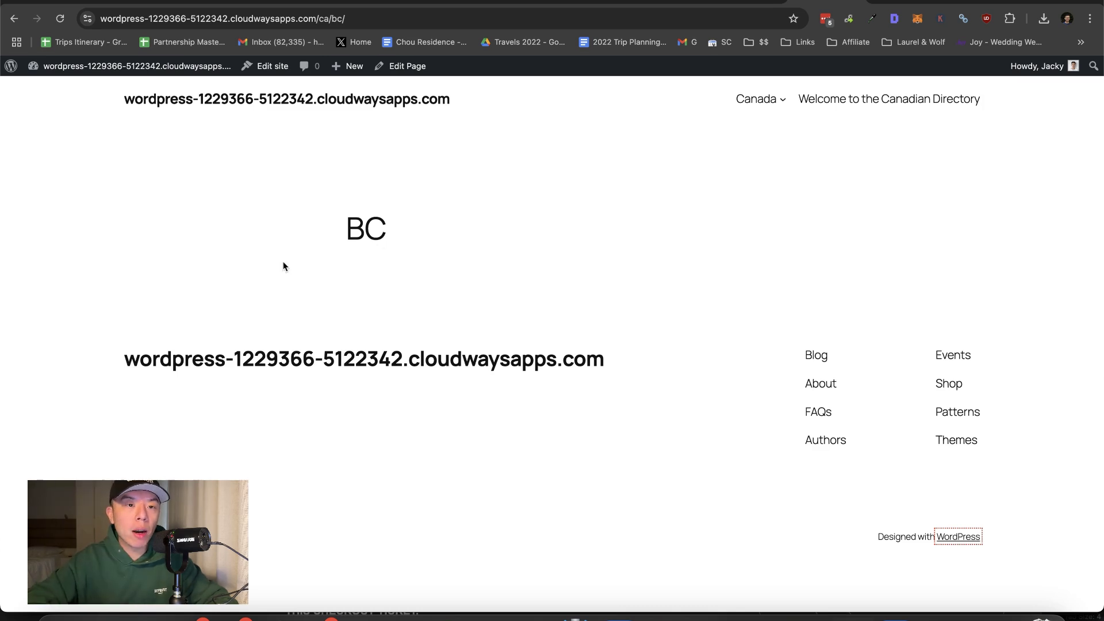
Step: Type 'Vancouver' into the BC page body, fixing the misspelling
click(410, 64)
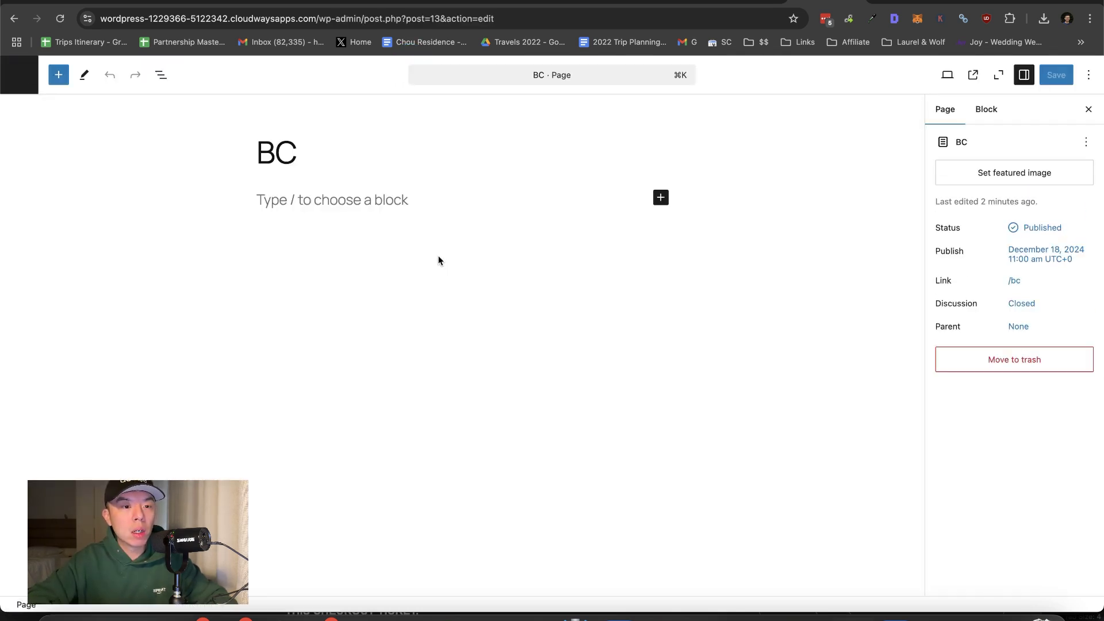
click(397, 204)
text(V)
key(BackSpace)
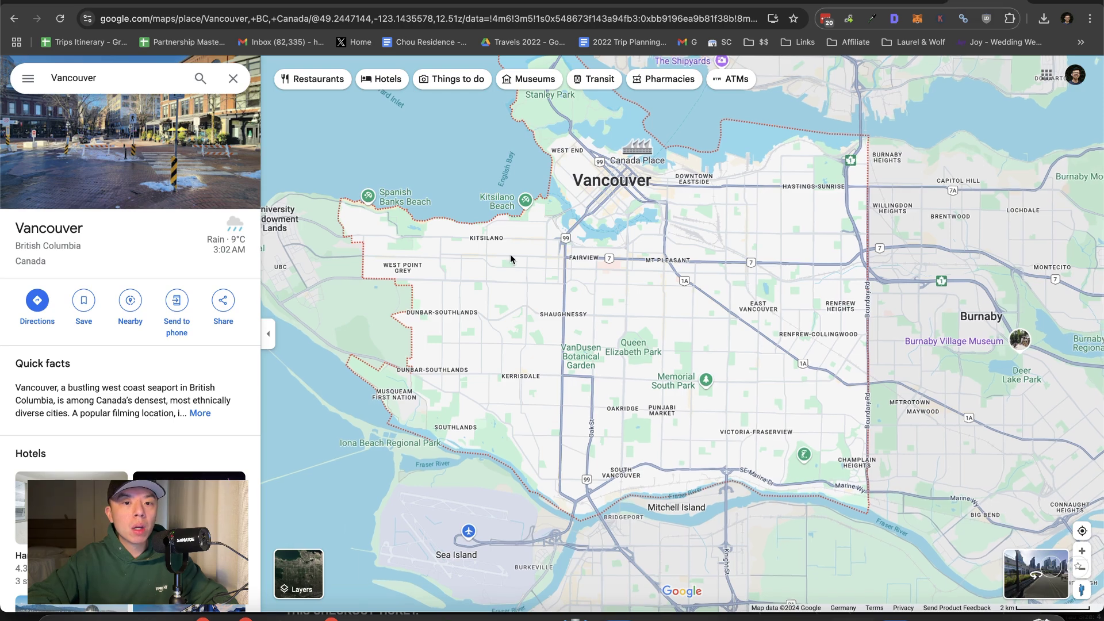
scroll(511, 258, down, 5)
scroll(455, 254, up, 5)
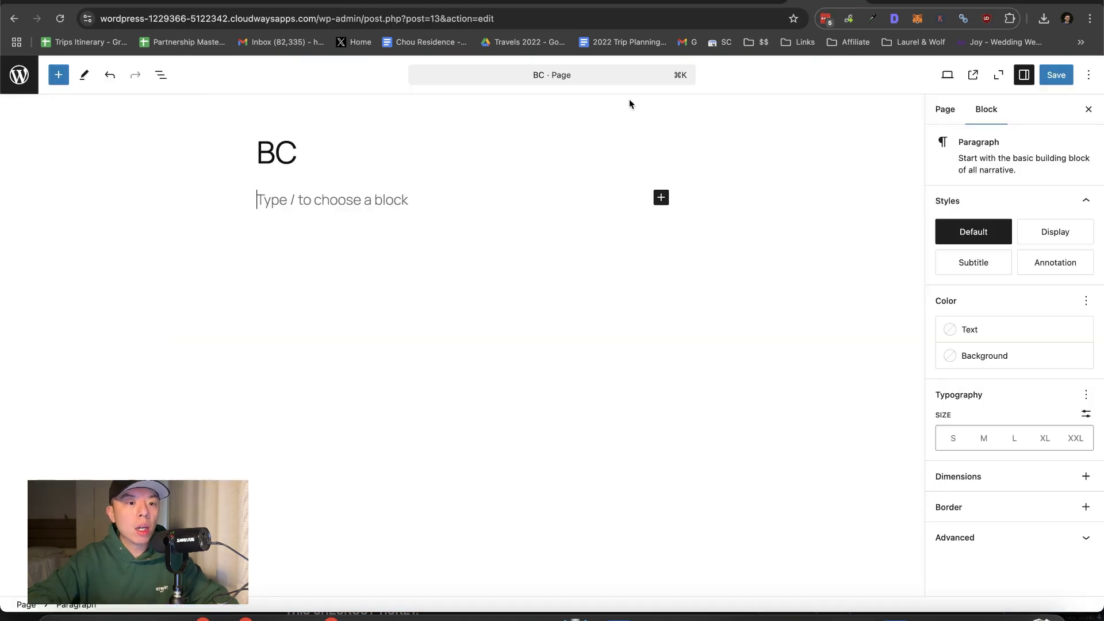
text(Vnacouve)
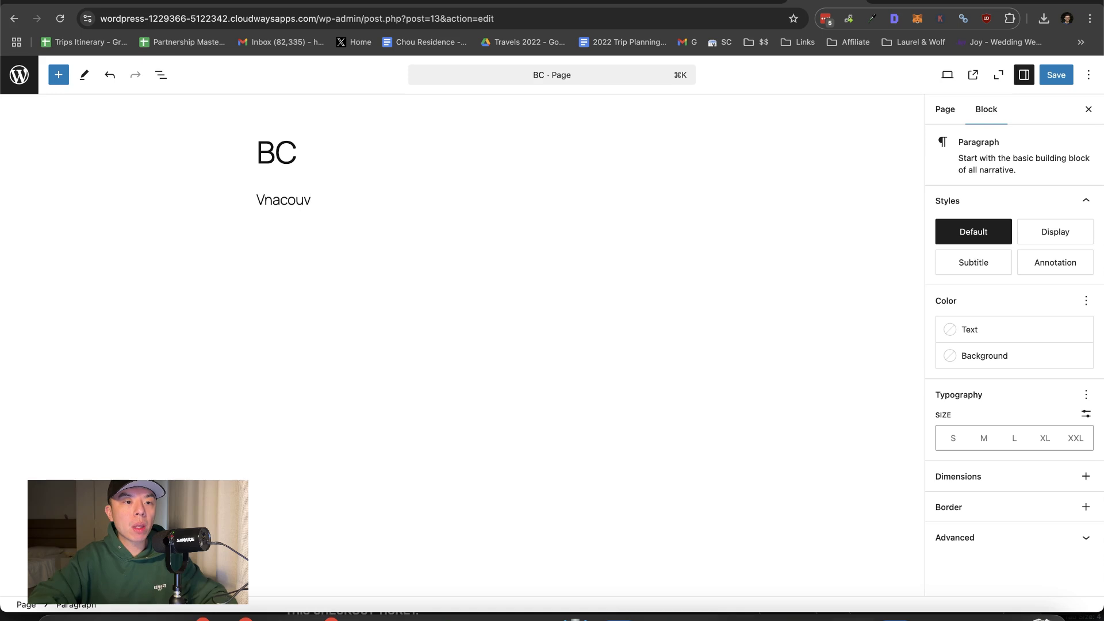
key(super+a)
text(Vancouver)
key(Return)
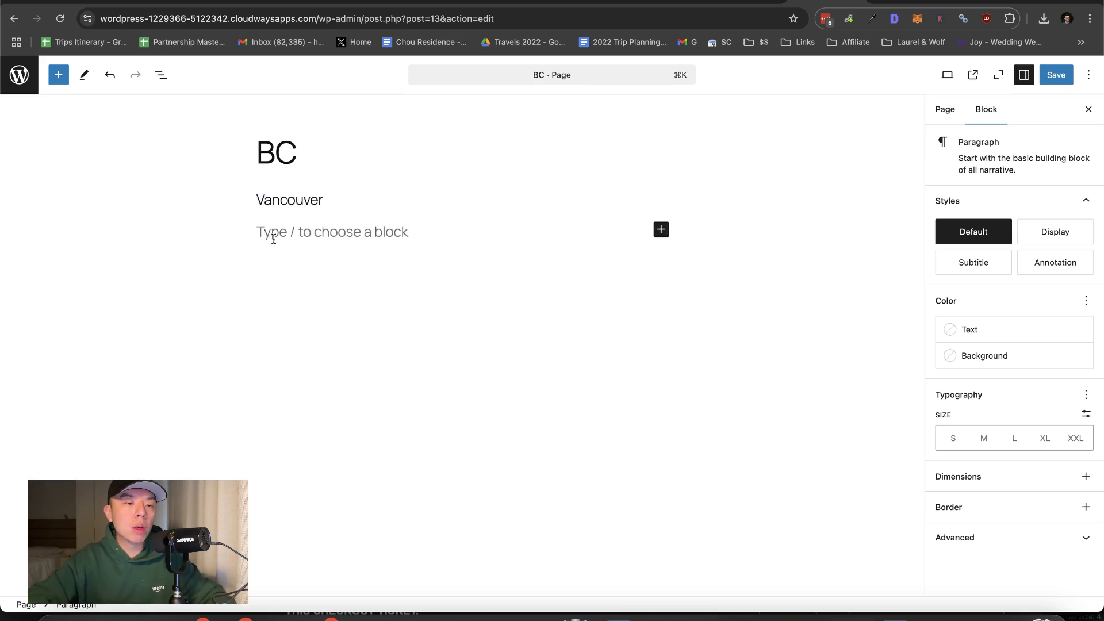
Step: Prefix the line with 'Best SEO Companies in' to read 'Best SEO Companies in Vancouver'
double_click(281, 201)
key(Left)
text(Best )
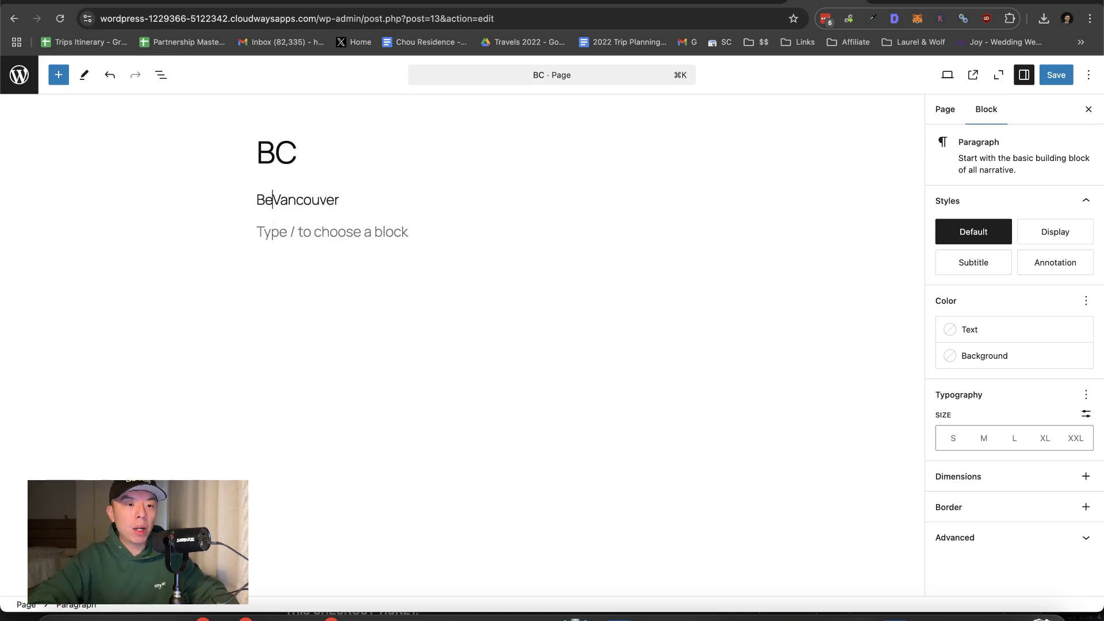
text(SEO COmp)
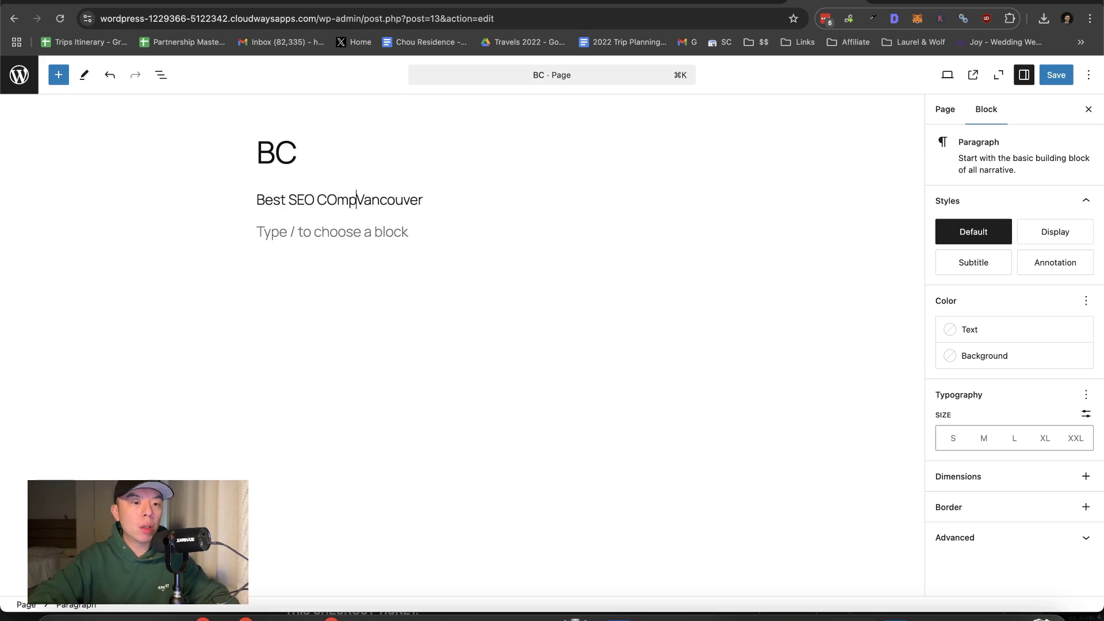
key(BackSpace)
key(BackSpace)
key(BackSpace)
text(ompanies in)
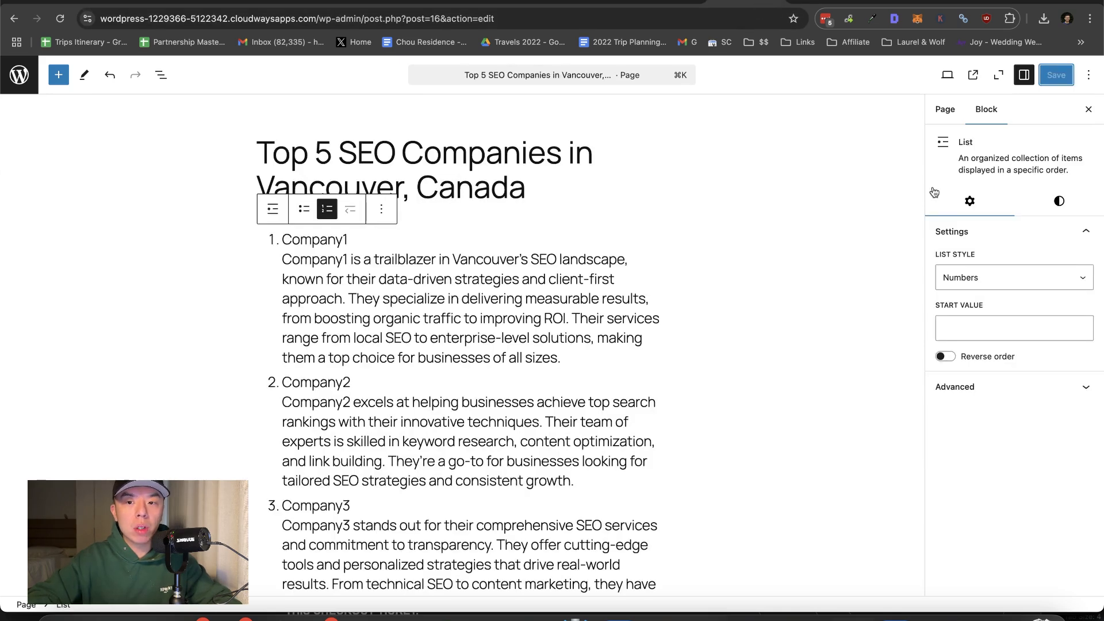
Step: Link the 'Best SEO Companies in Vancouver' line to the copied Vancouver page address
click(945, 110)
click(1033, 306)
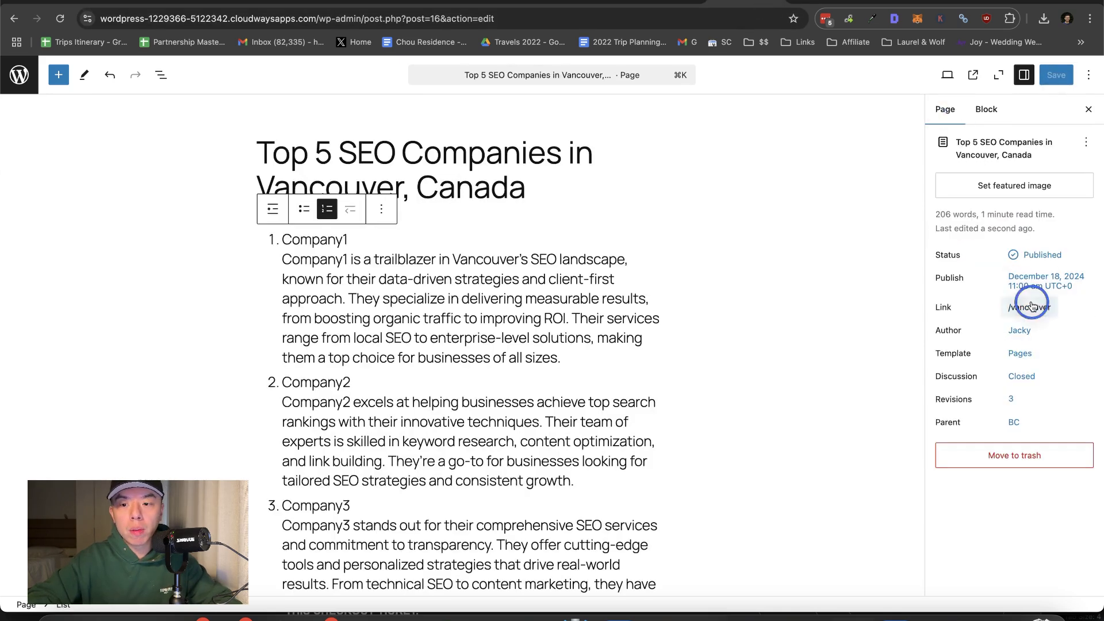
click(889, 378)
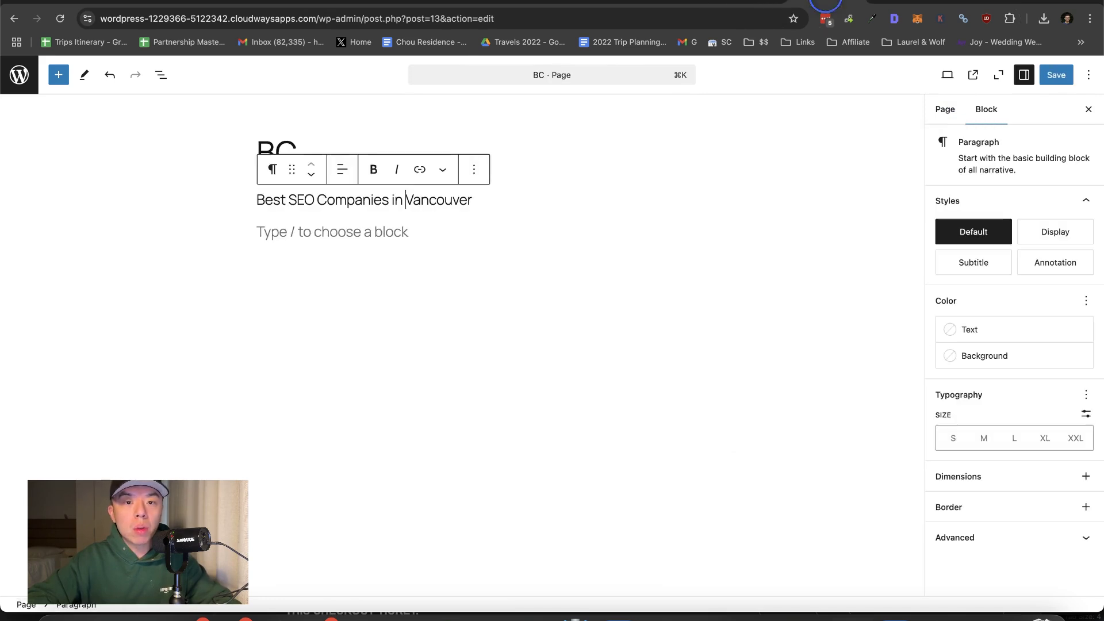
triple_click(370, 197)
key(super+k)
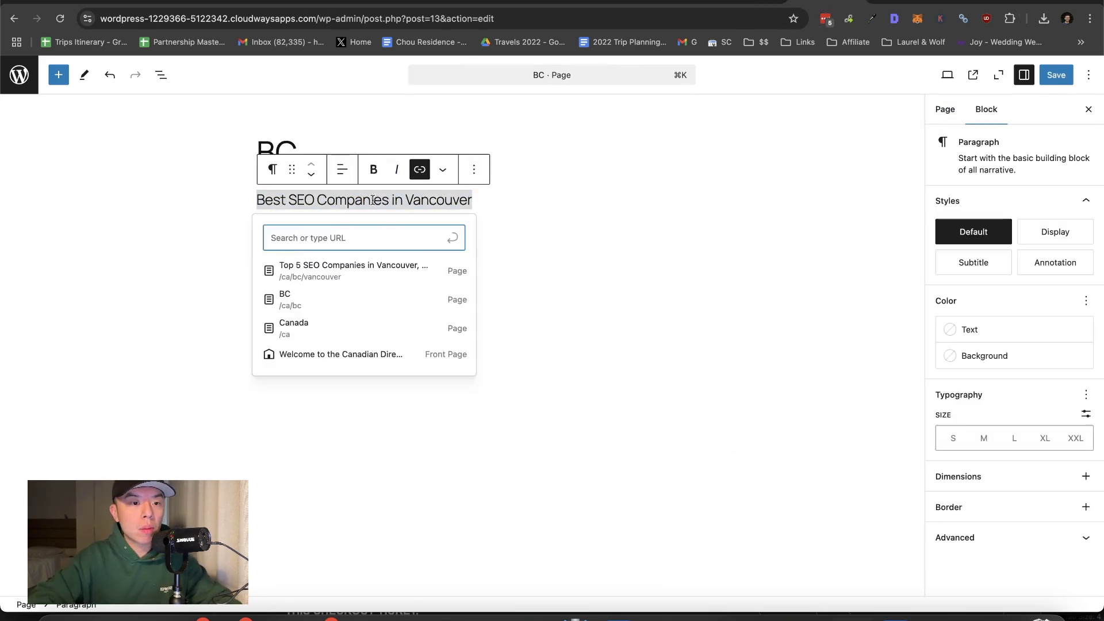
key(super+v)
key(Return)
Step: Save the BC page, view it live, and open the Canada page
key(super+s)
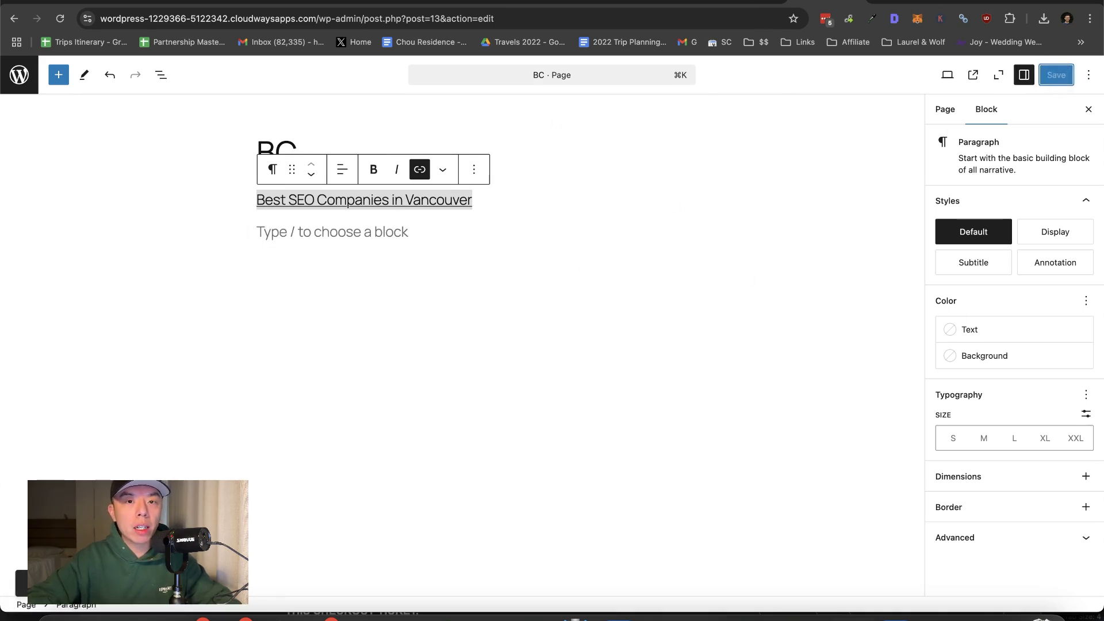
click(645, 3)
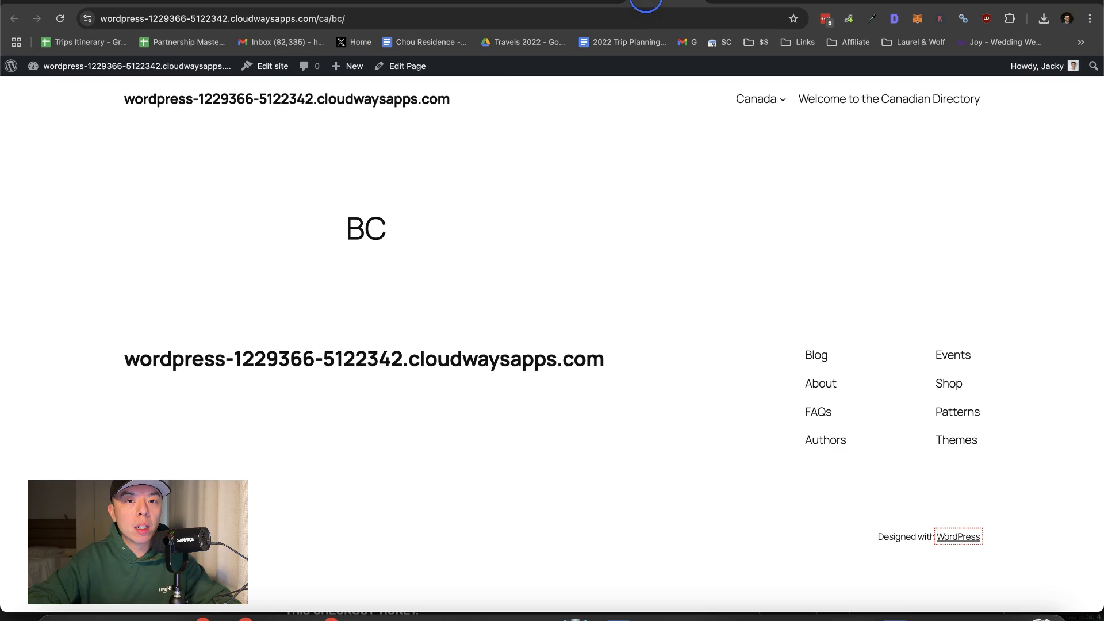
click(768, 100)
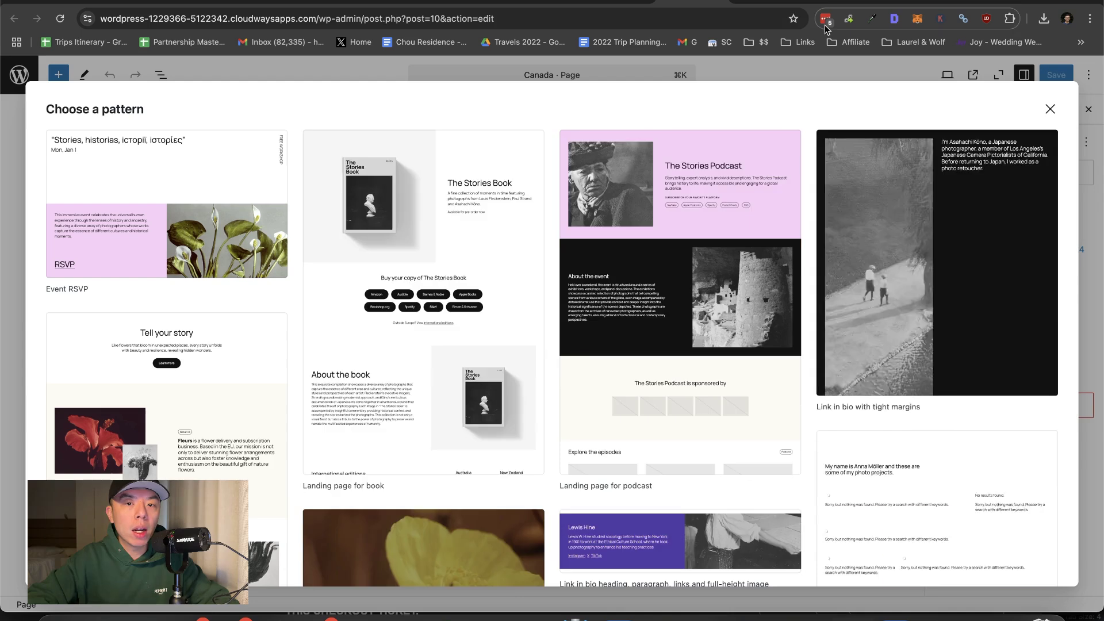
Step: Write 'Best SEO Companies in BC' on the Canada page, plus Alberta and etc. lines
click(1050, 108)
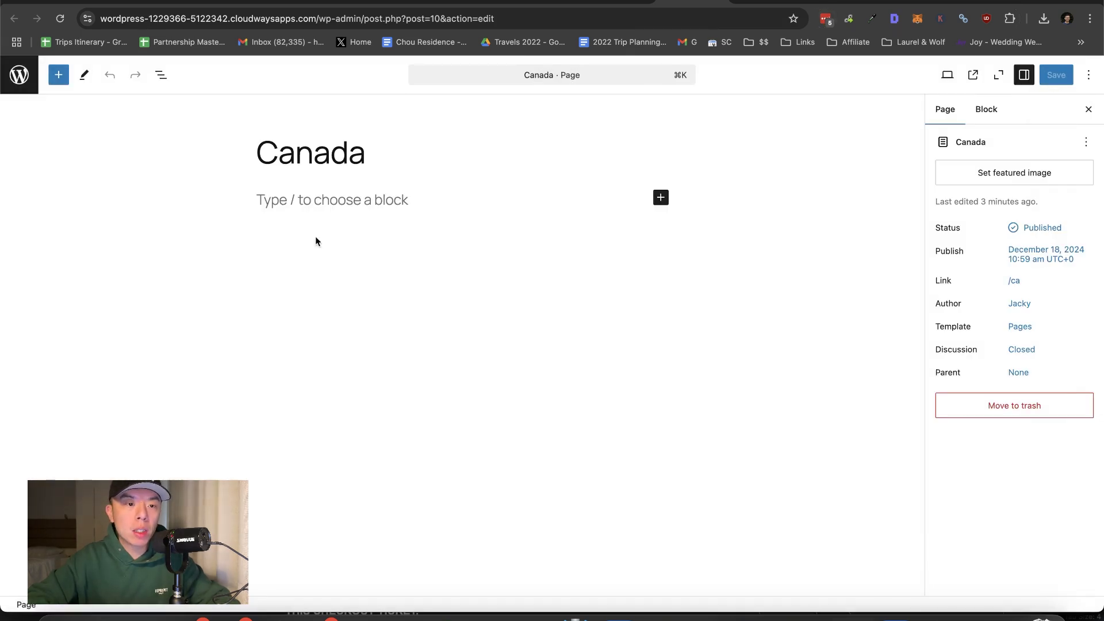
click(335, 200)
text(Best SEO Companies in)
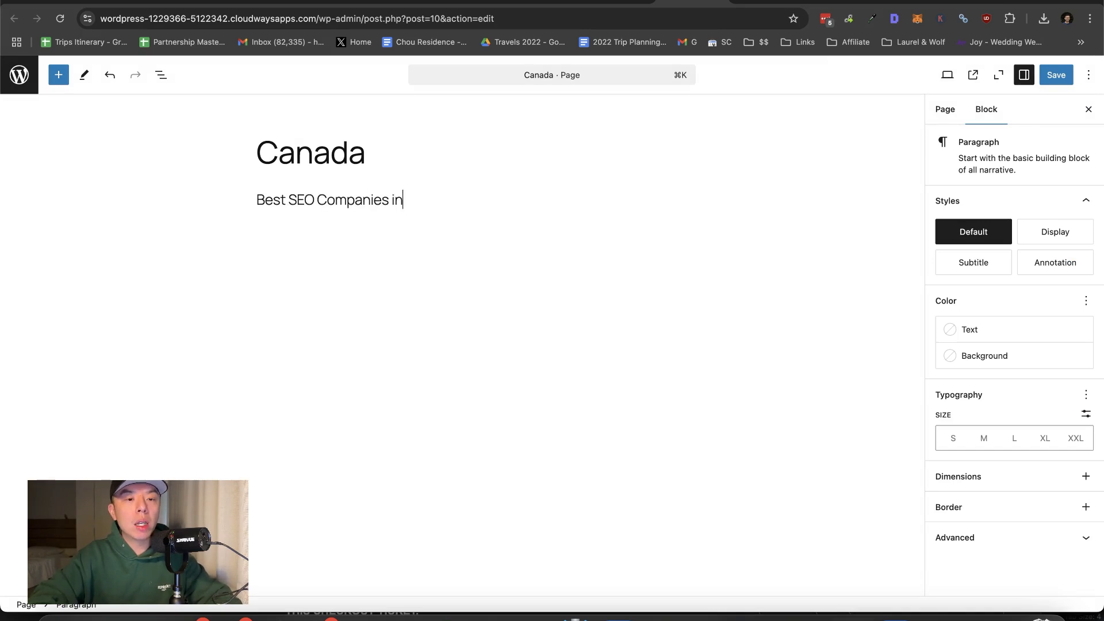
text(BC)
key(Return)
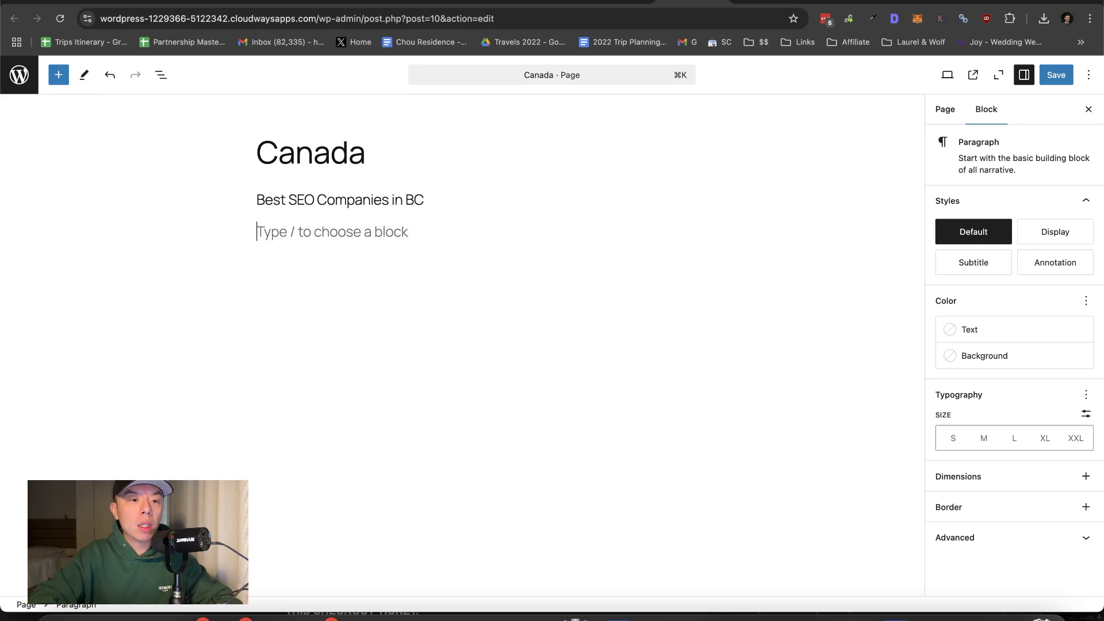
triple_click(419, 196)
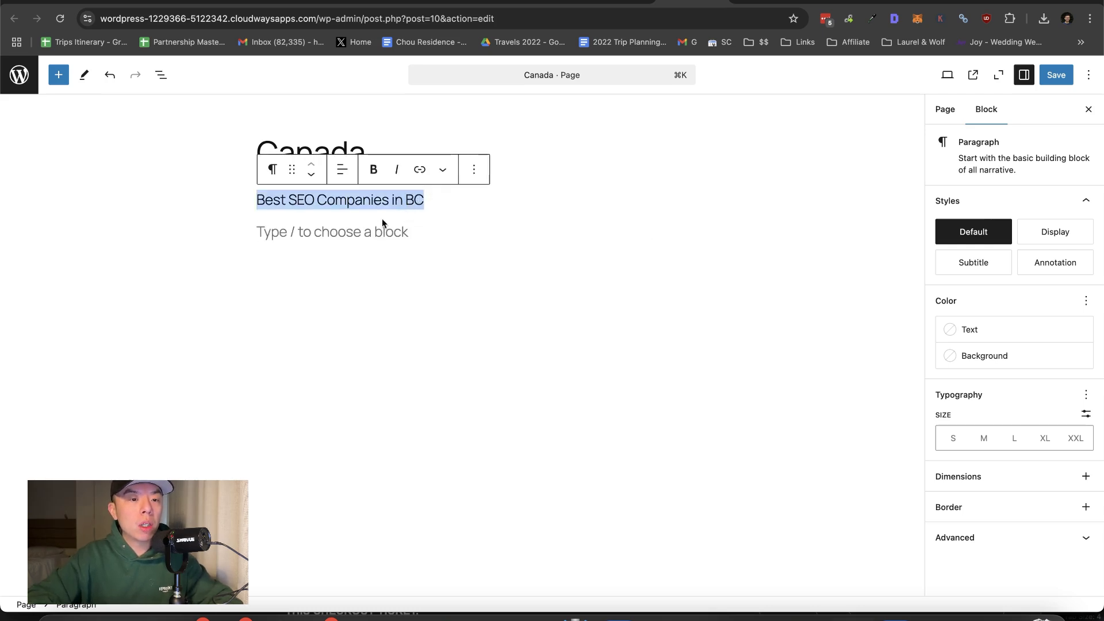
drag(382, 220, 367, 226)
double_click(411, 233)
text(Al)
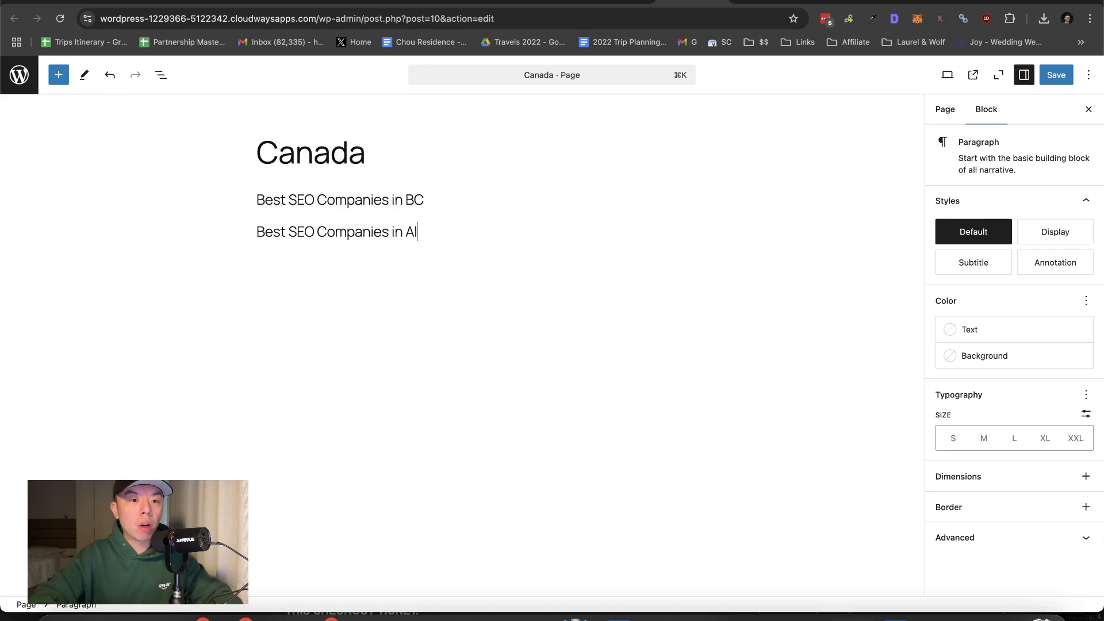
text(c.)
key(Return)
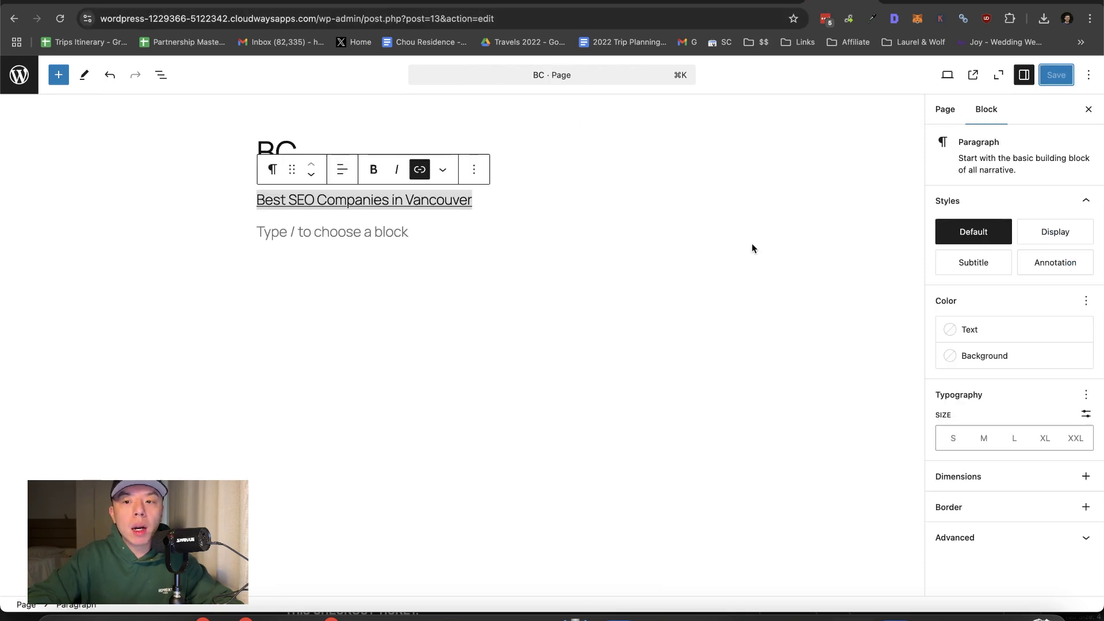
Step: Link the BC line to the copied /ca/bc/ address, save the Canada page and view it
click(945, 109)
click(1014, 294)
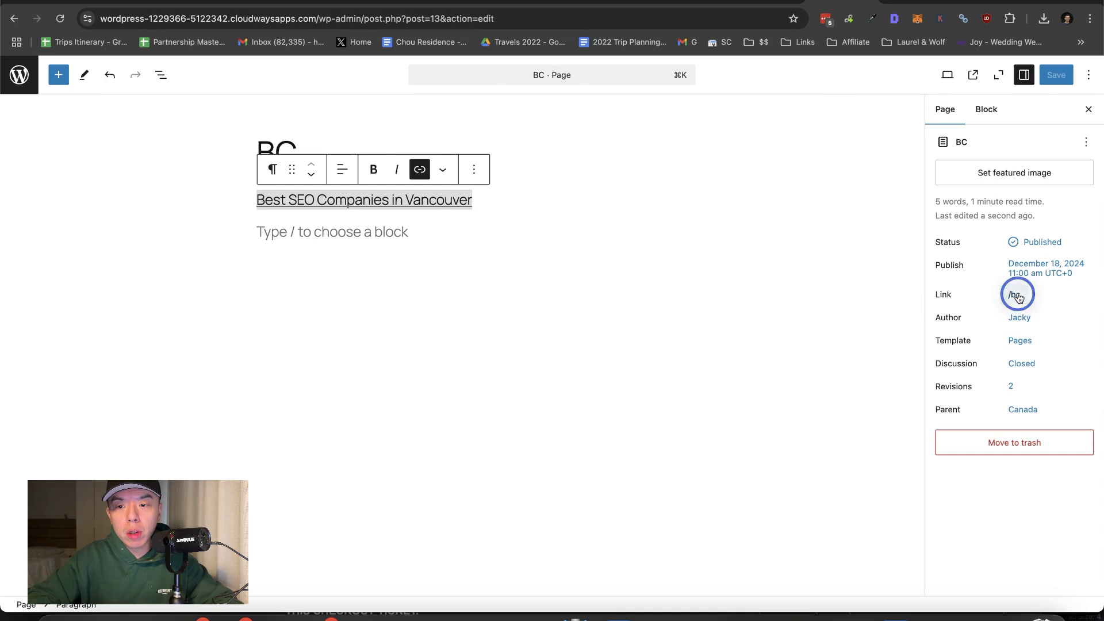
click(889, 363)
click(690, 5)
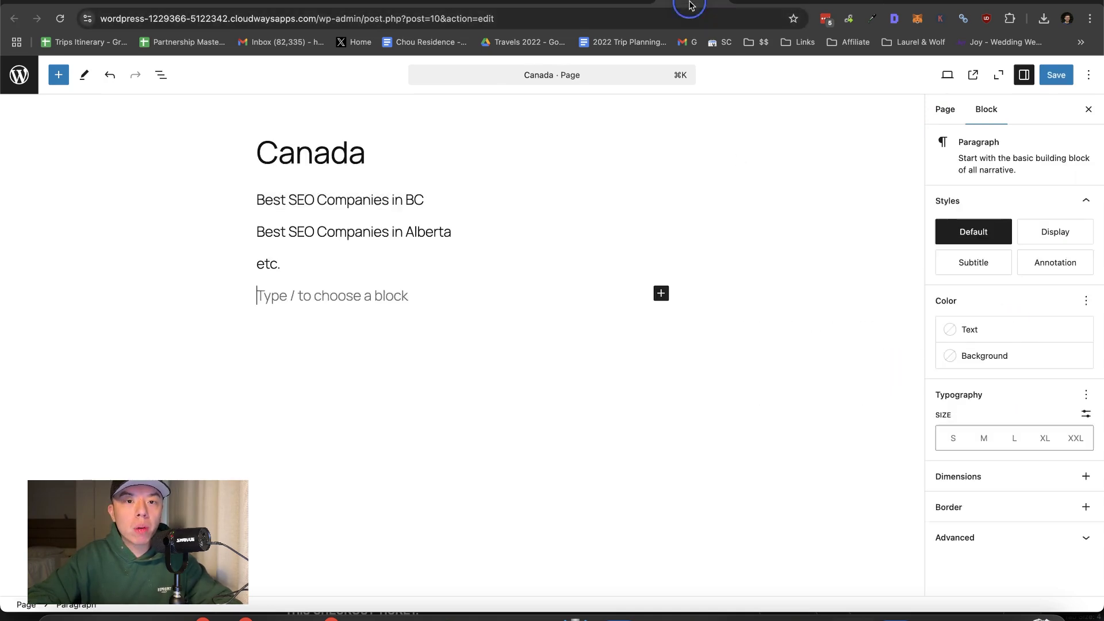
click(620, 3)
click(671, 3)
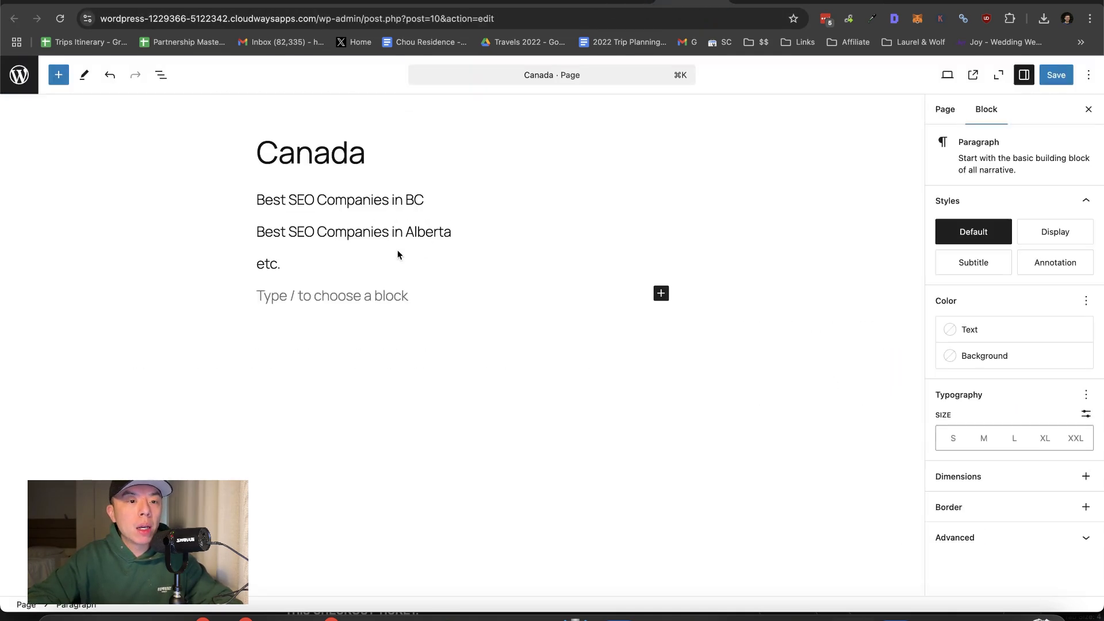
click(387, 198)
triple_click(387, 197)
key(super+k)
key(super+v)
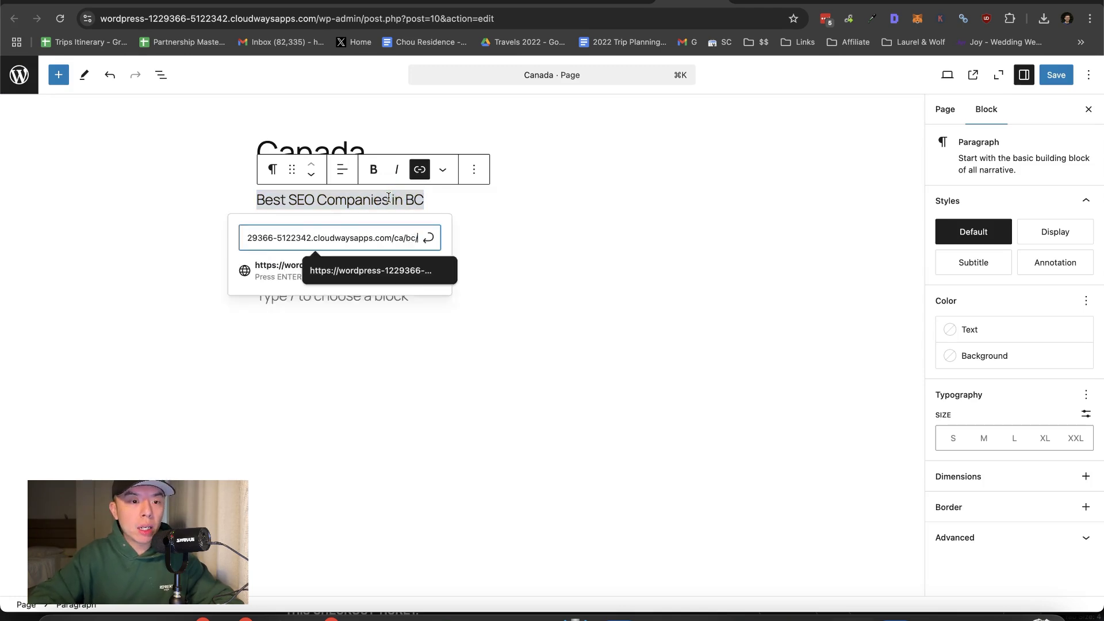
key(Return)
key(super+s)
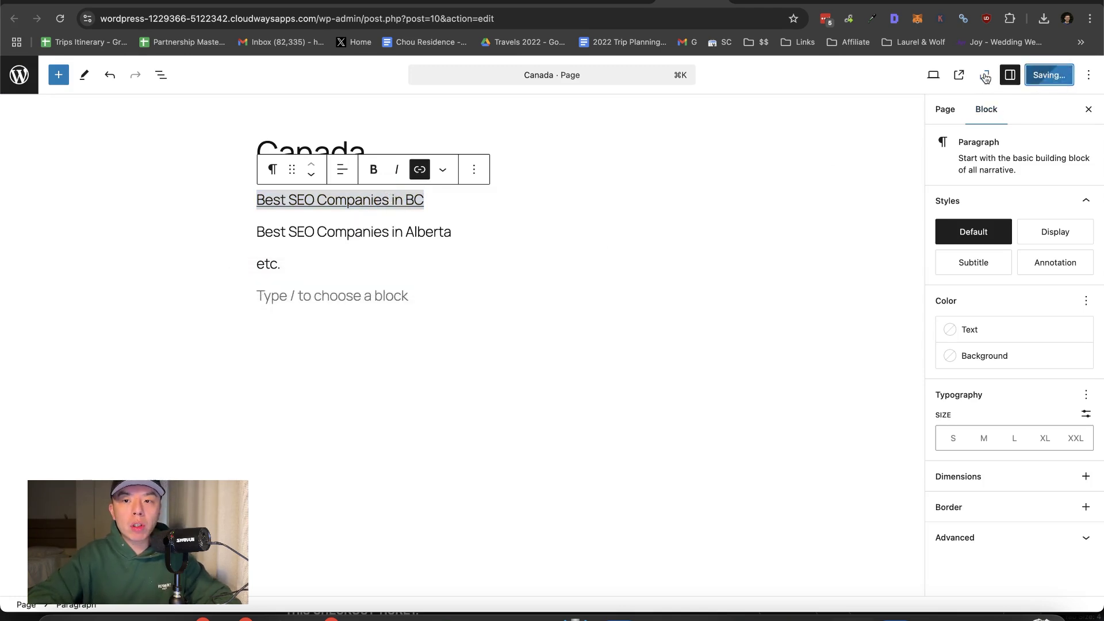
click(961, 75)
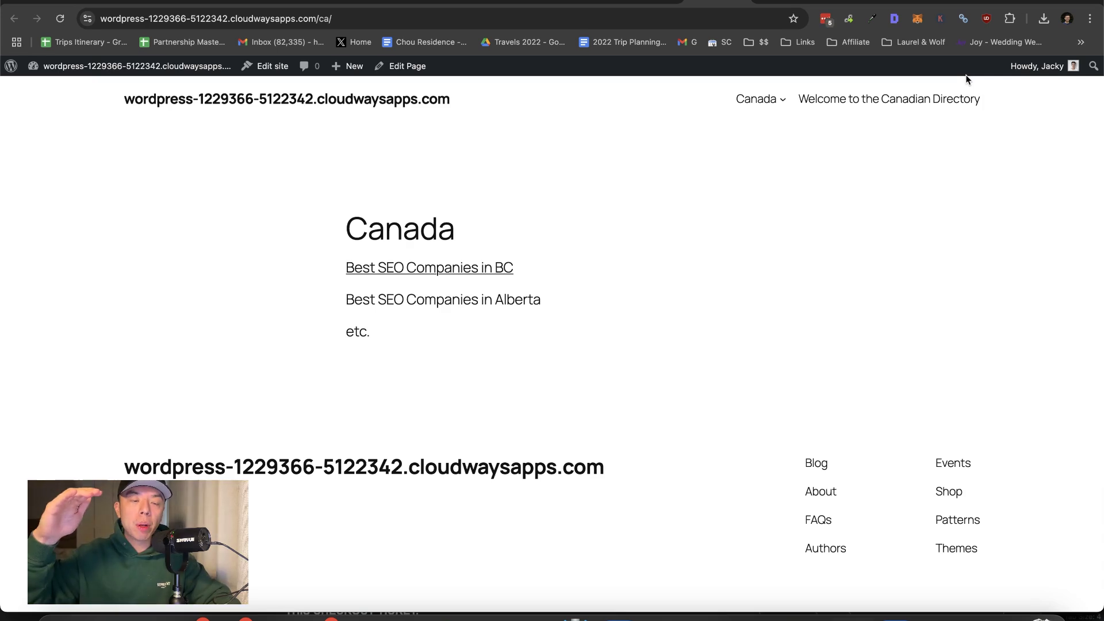
Step: Copy the Canada menu link's address from the home page and return to the live front page
click(325, 106)
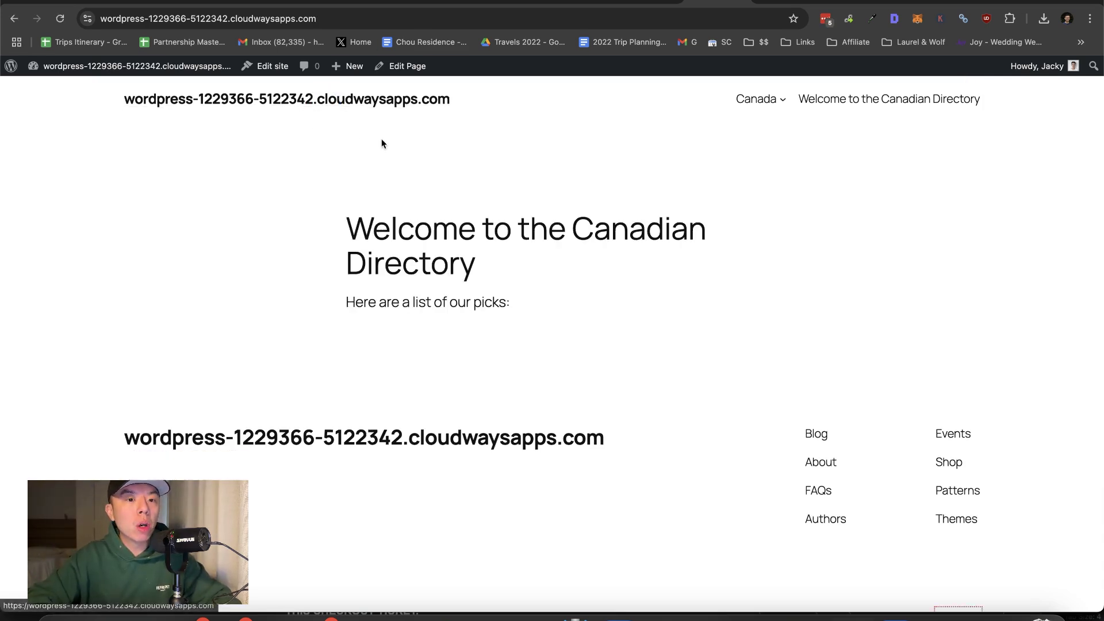
right_click(761, 104)
click(798, 184)
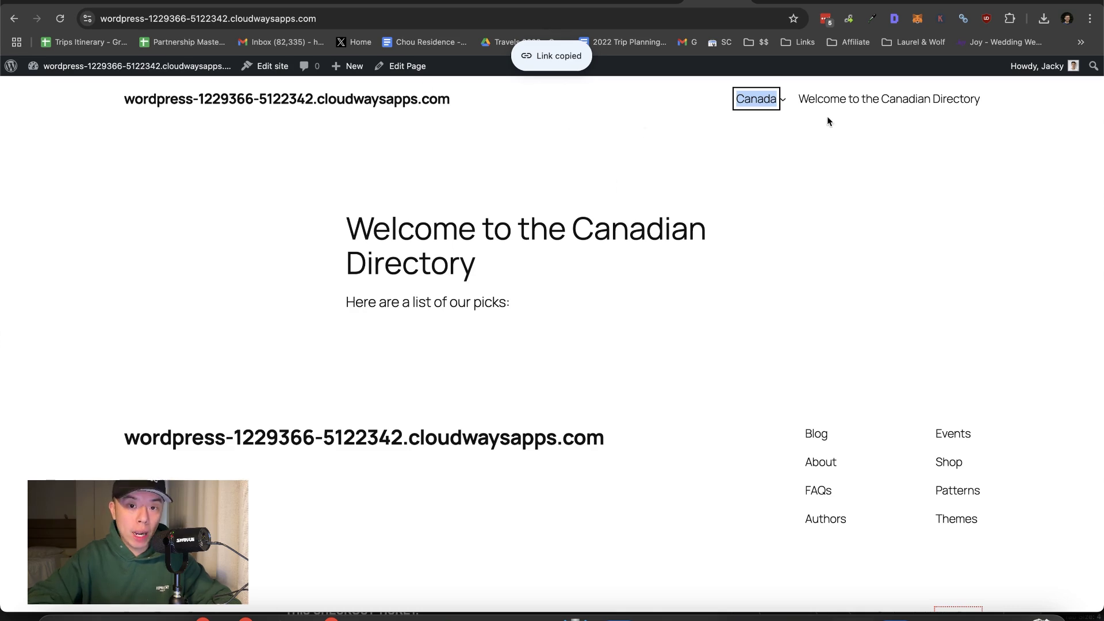
mouse_move(752, 98)
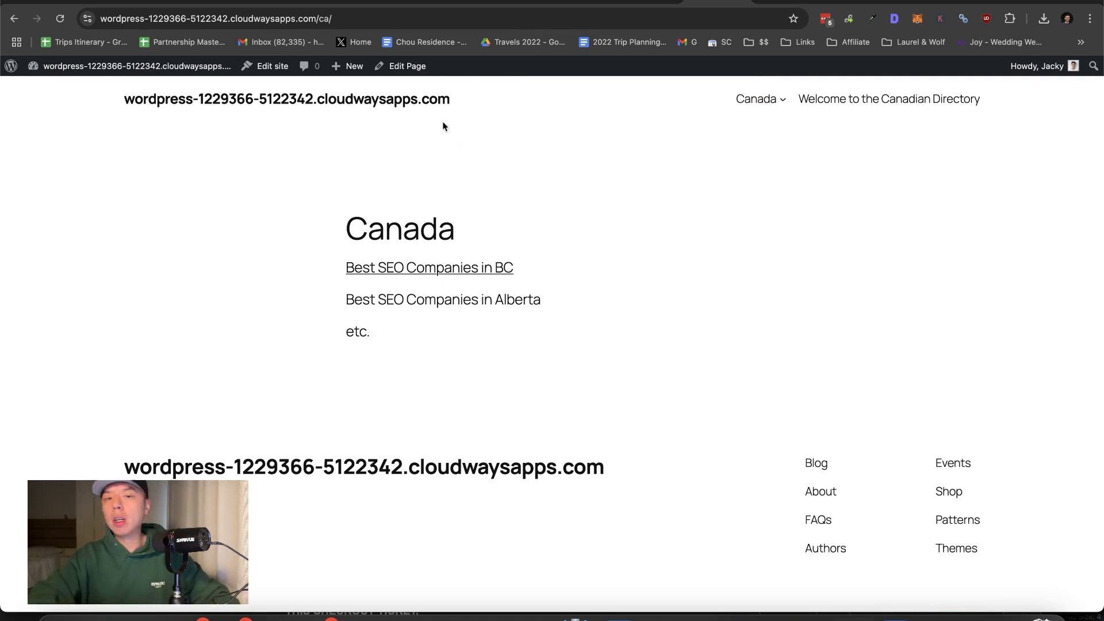
click(367, 98)
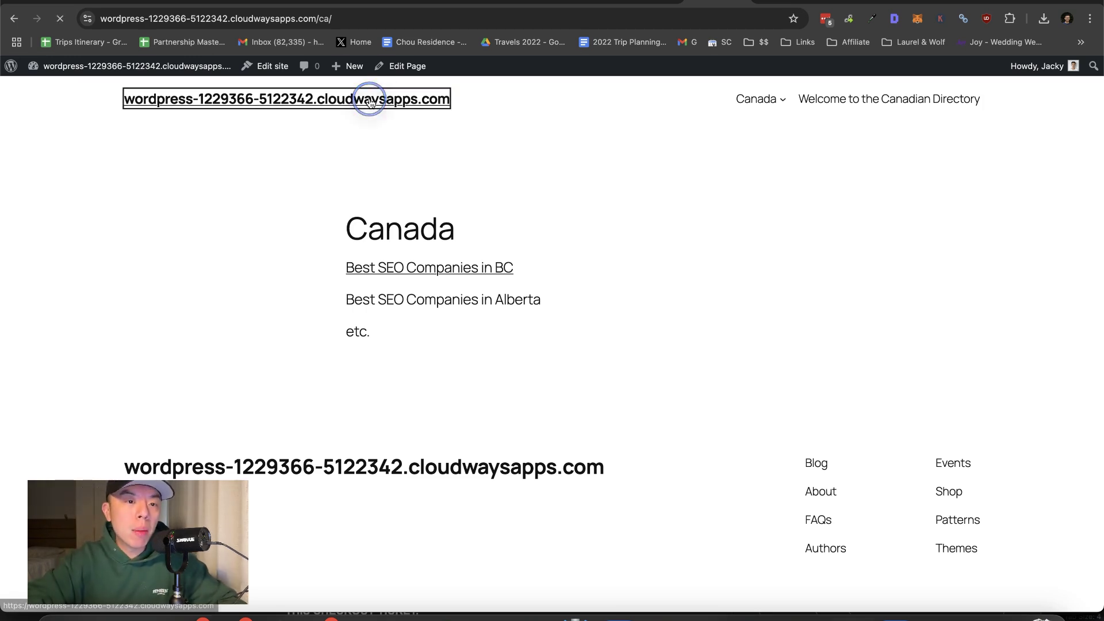
click(644, 2)
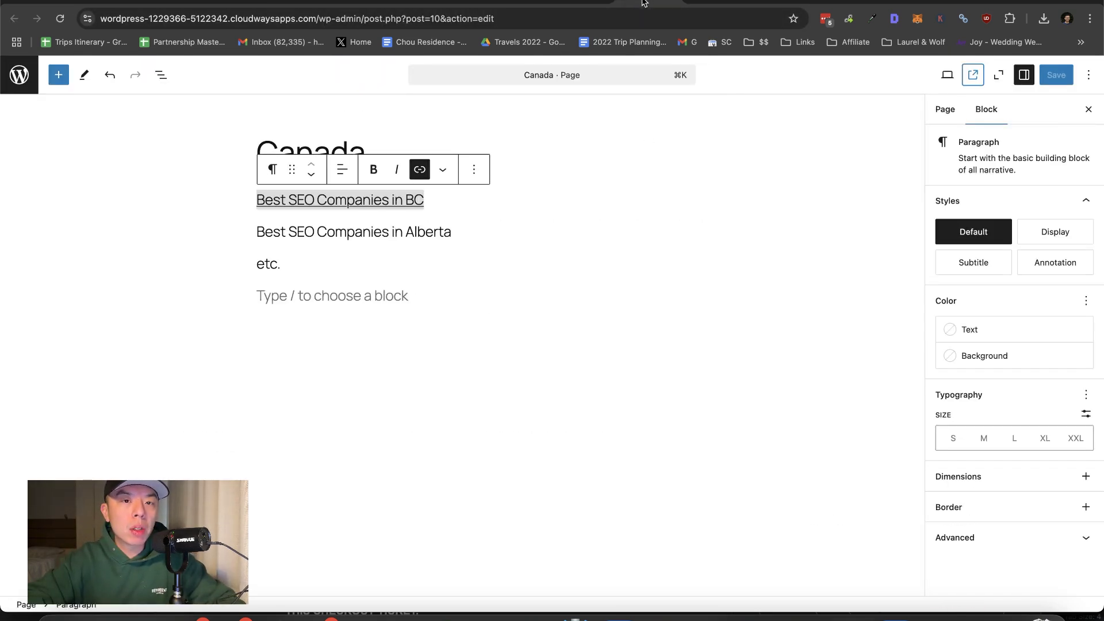
click(693, 3)
Step: Retitle the homepage 'Welcome to the SEO Company Directory'
click(401, 67)
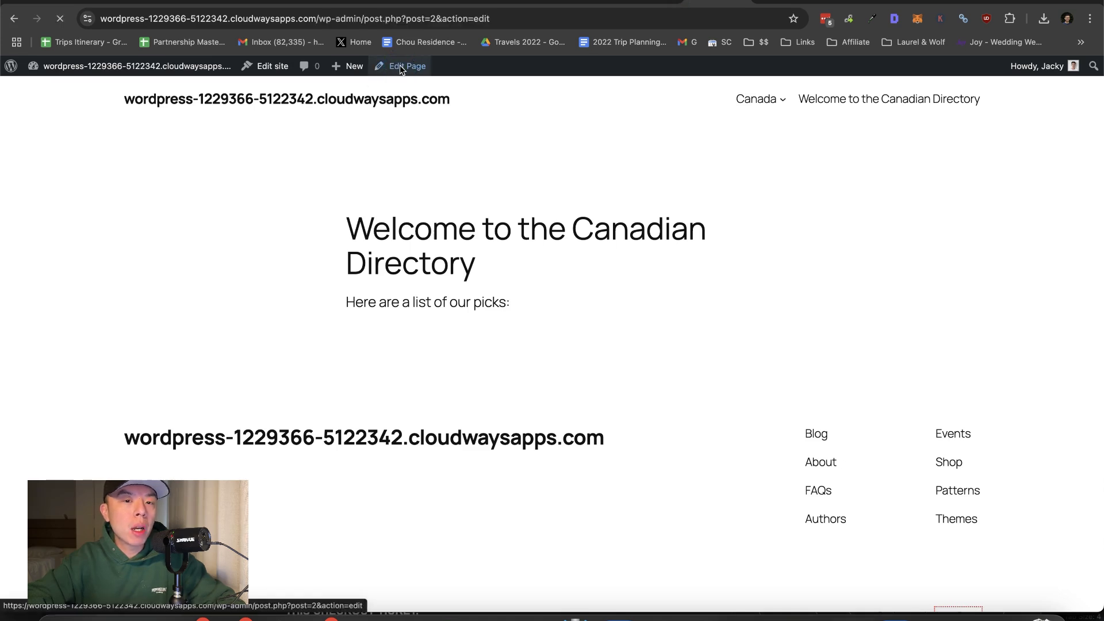
triple_click(547, 154)
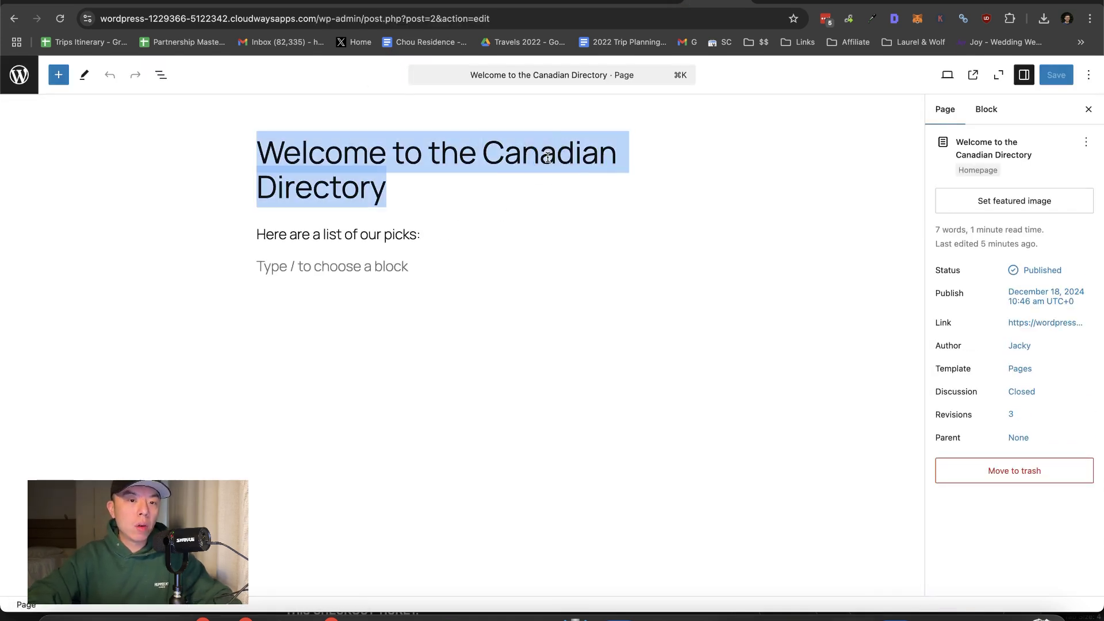
double_click(506, 154)
text(SEO C)
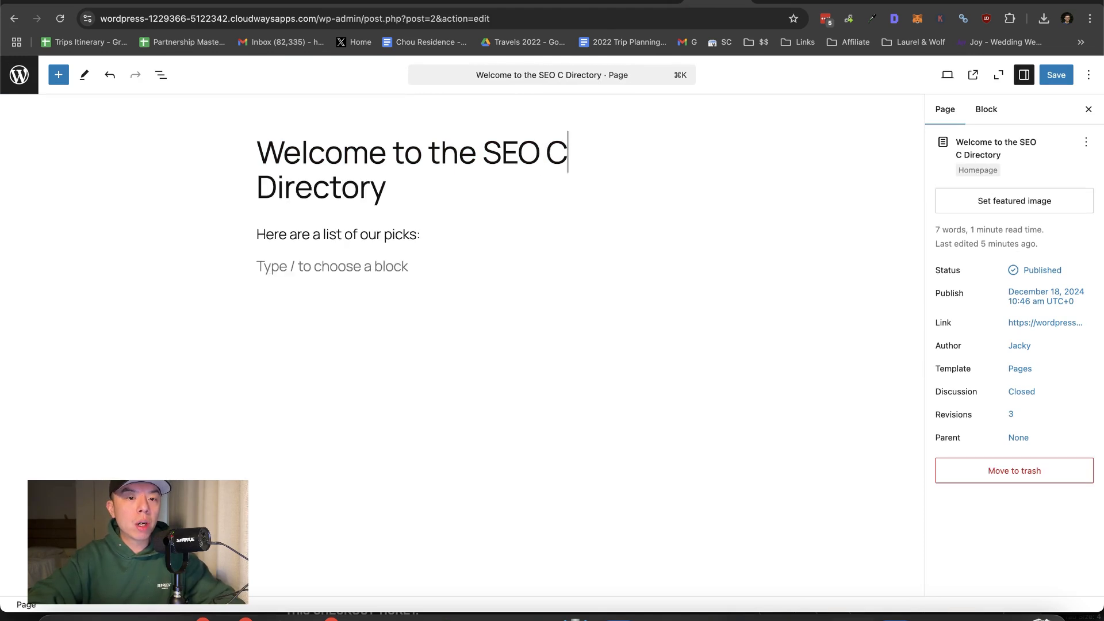
text(ompany)
Step: Add a 'Best SEO Companies in Canada' line linked to the /ca/ page, save, and follow the link
click(400, 269)
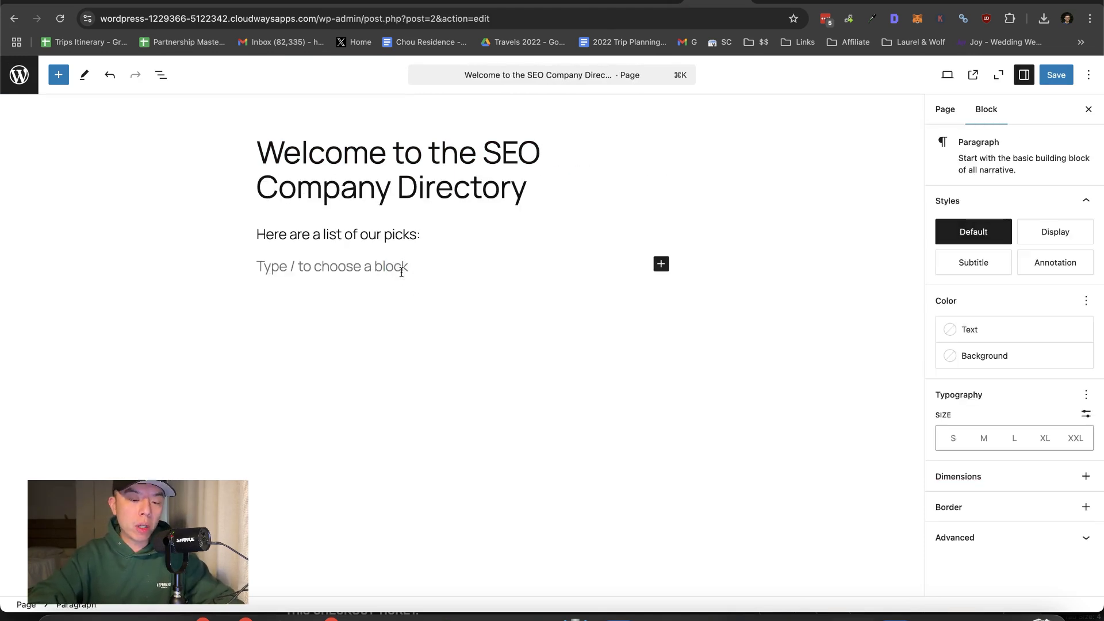
text(Best SEO Companies in Canada)
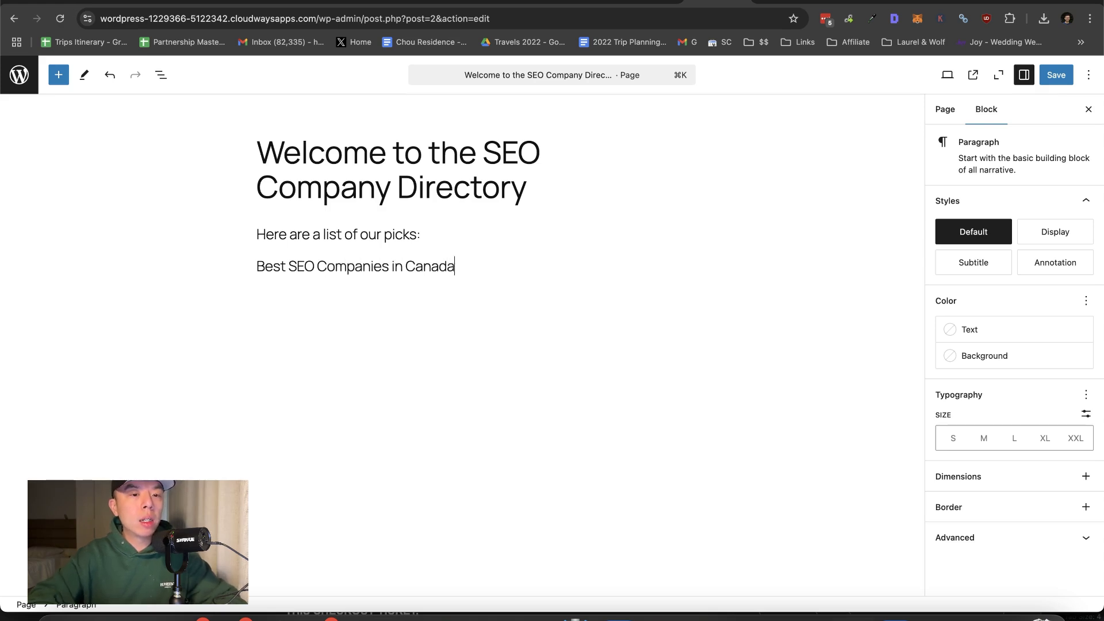
key(super+a)
key(super+k)
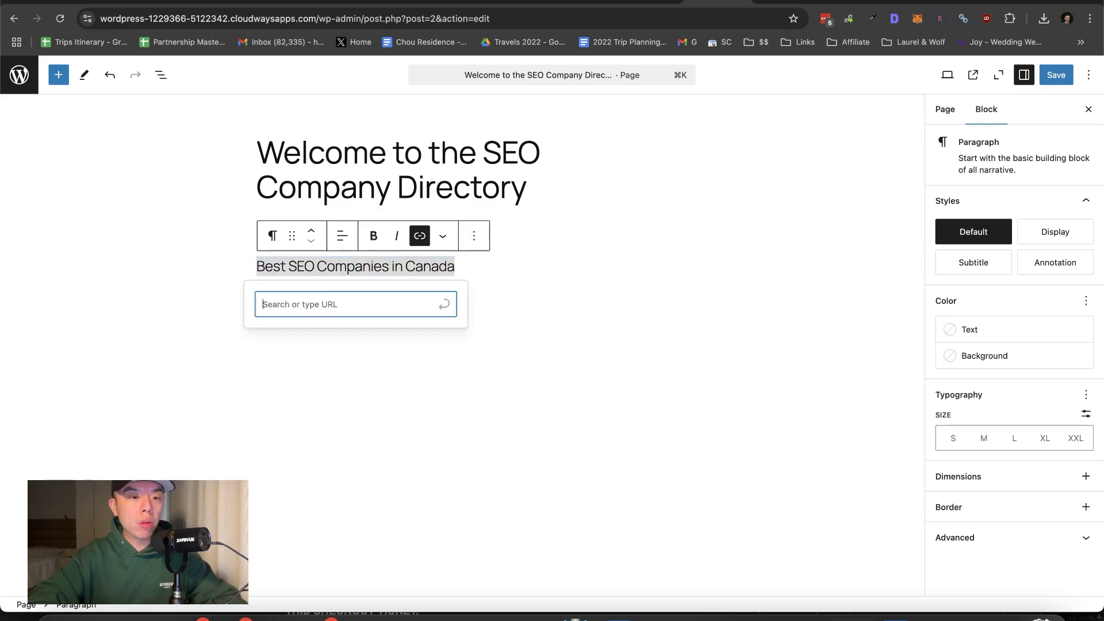
key(super+v)
key(Return)
key(super+s)
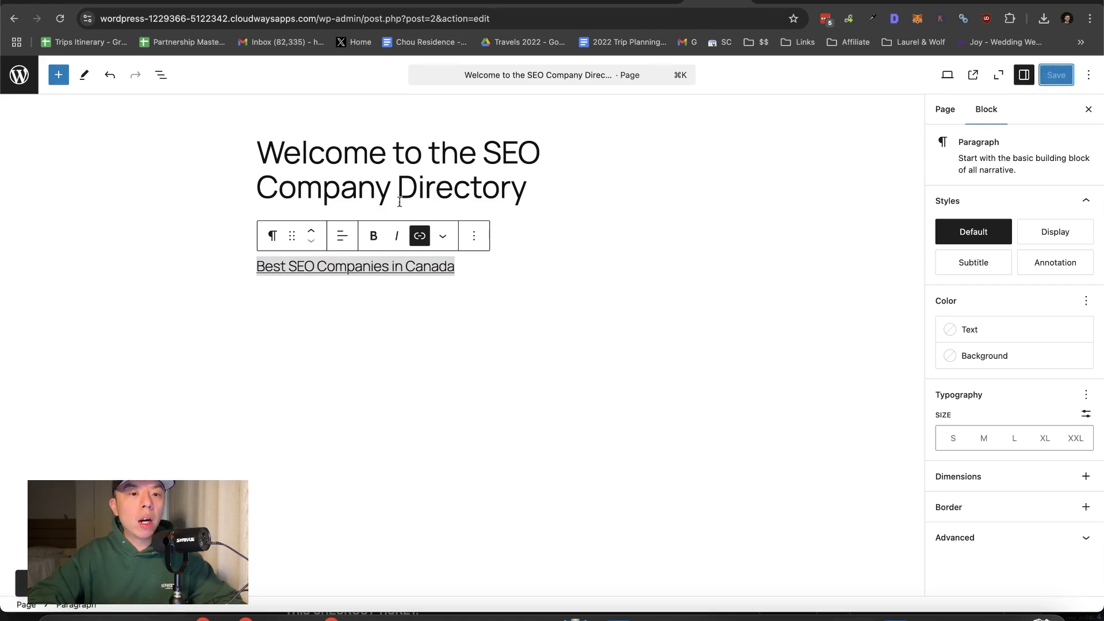
click(390, 267)
click(372, 291)
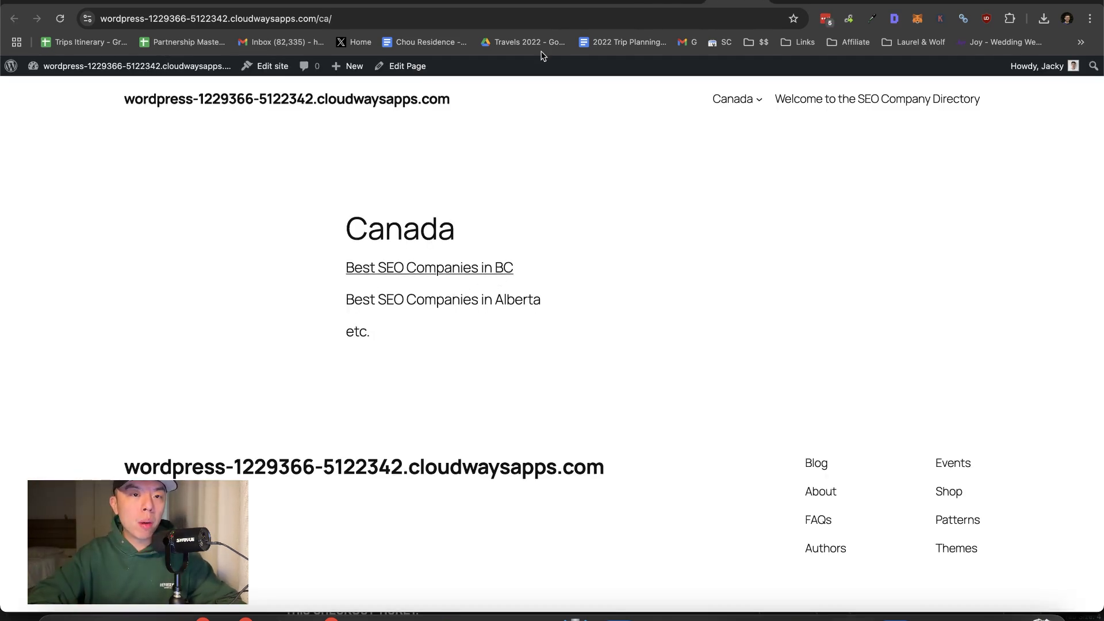
Step: Send ChatGPT 'Now do the same thing for Canada', then go back to the Canada page editor
click(932, 4)
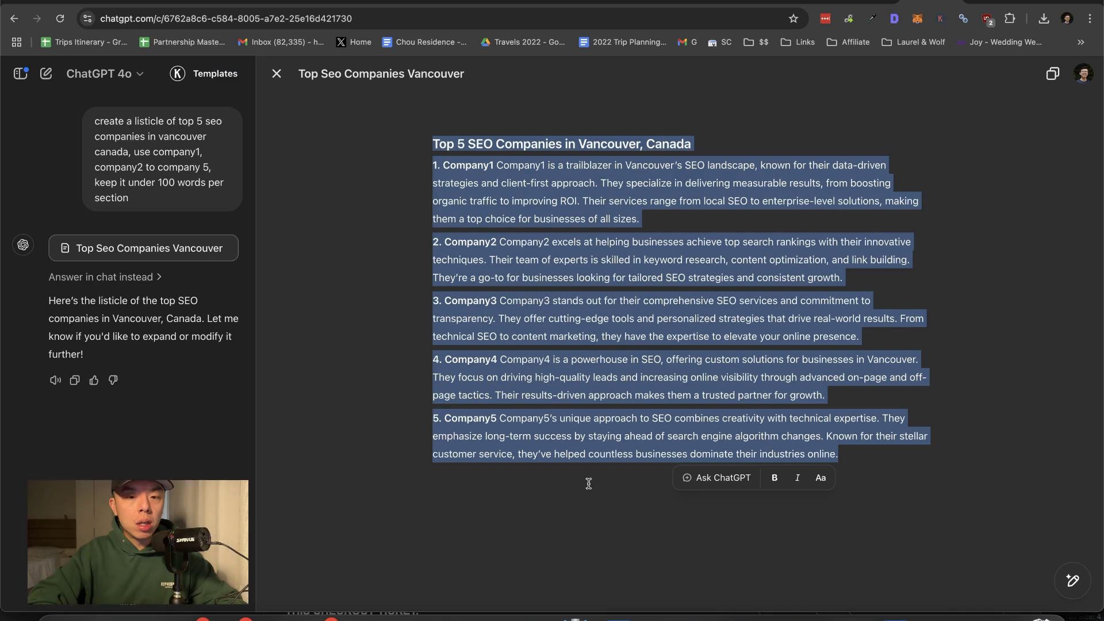
click(673, 514)
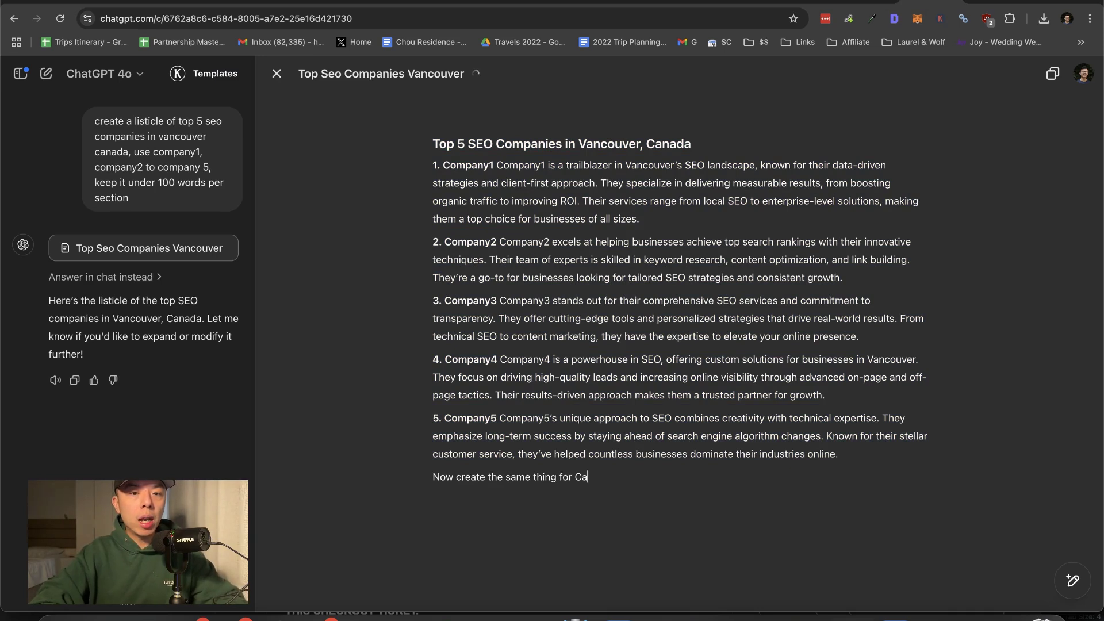
key(Return)
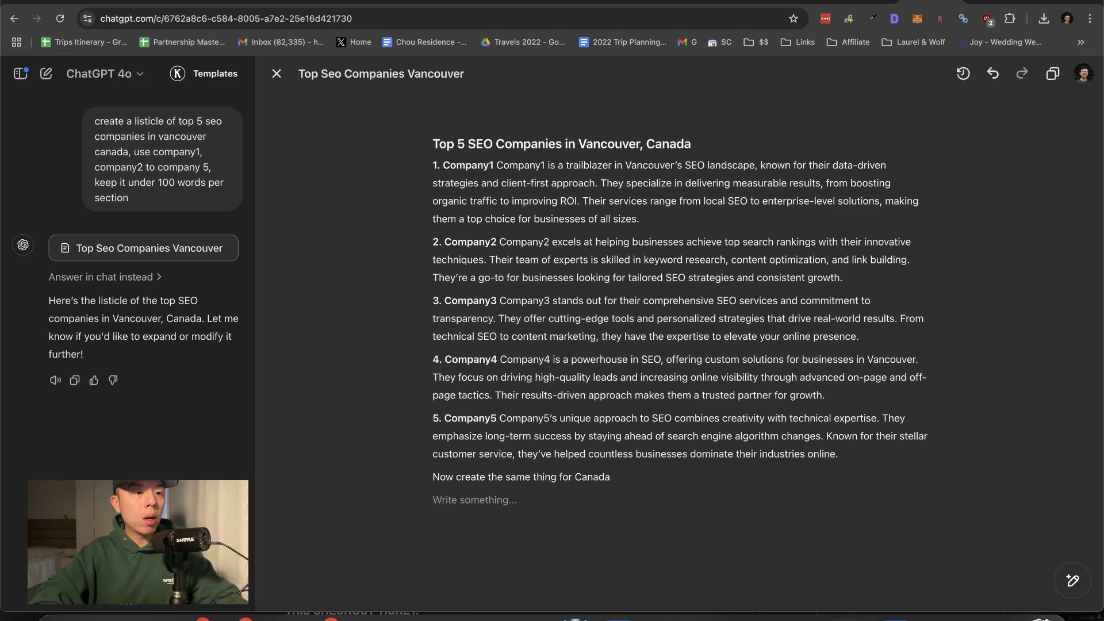
key(Return)
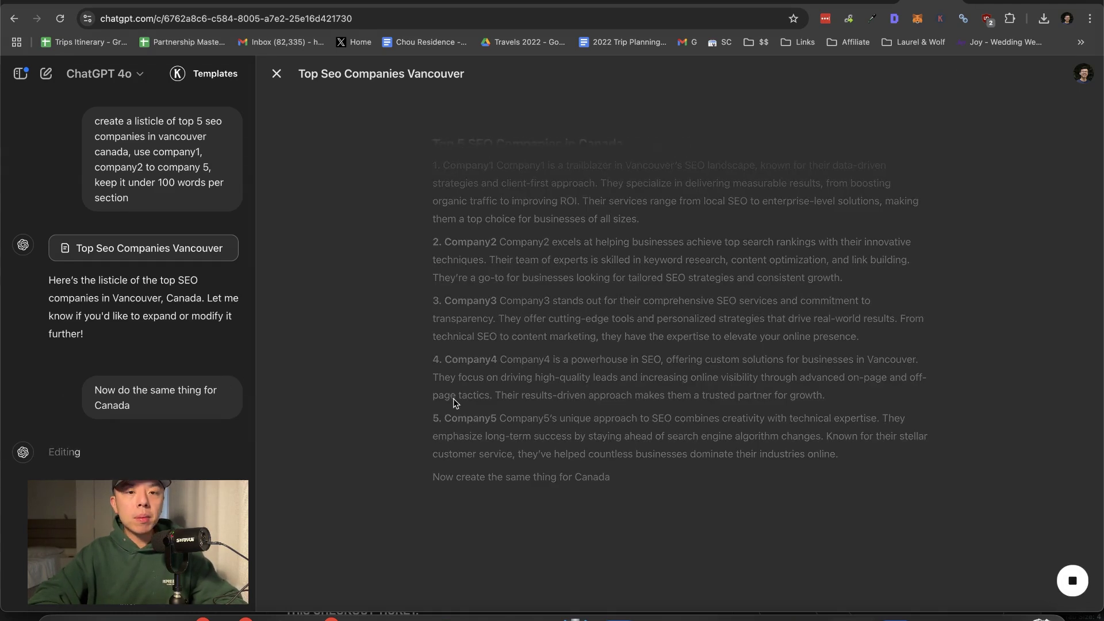
click(608, 3)
Step: Insert an empty paragraph above the Best SEO Companies in BC link
click(510, 193)
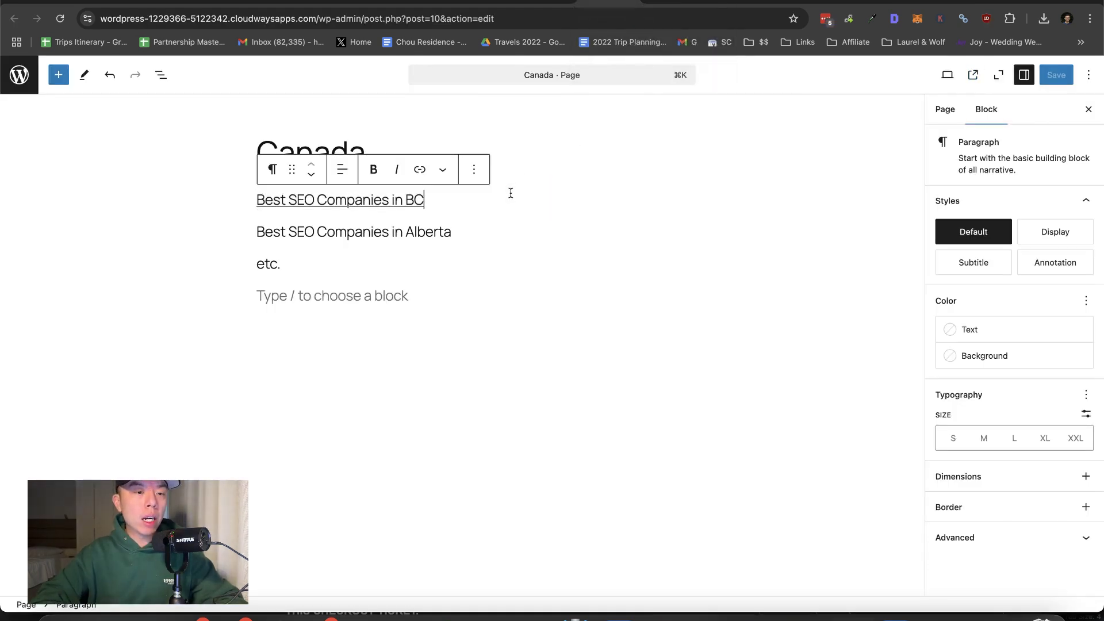
key(super+a)
key(Left)
key(Return)
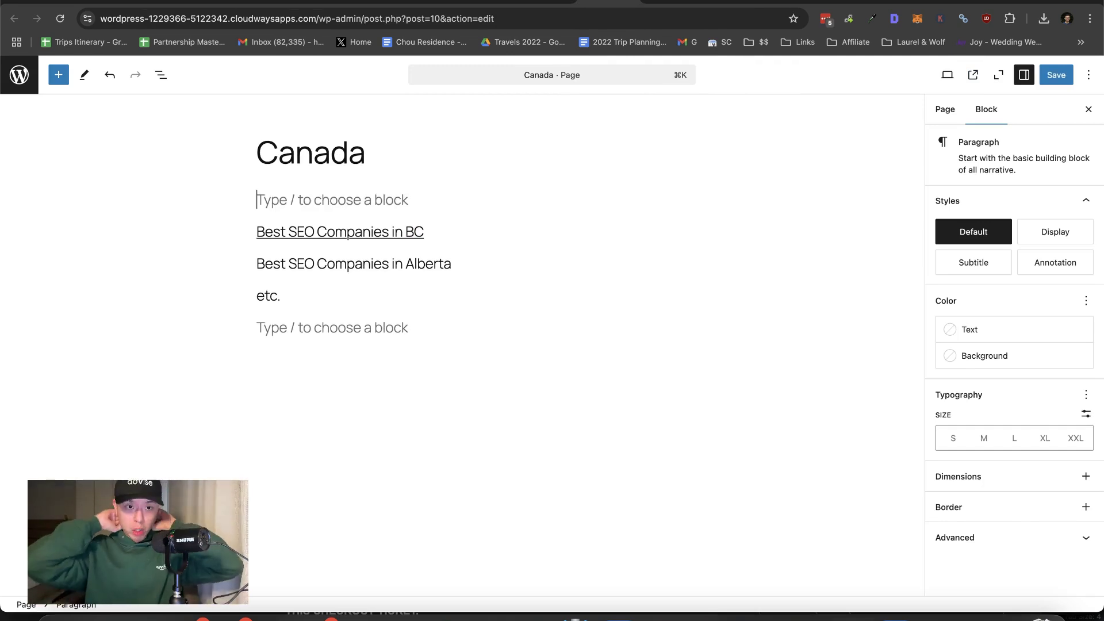
Step: Retitle the Canada page 'Best SEO Companies in Canada' and open the live /ca/ page
click(266, 153)
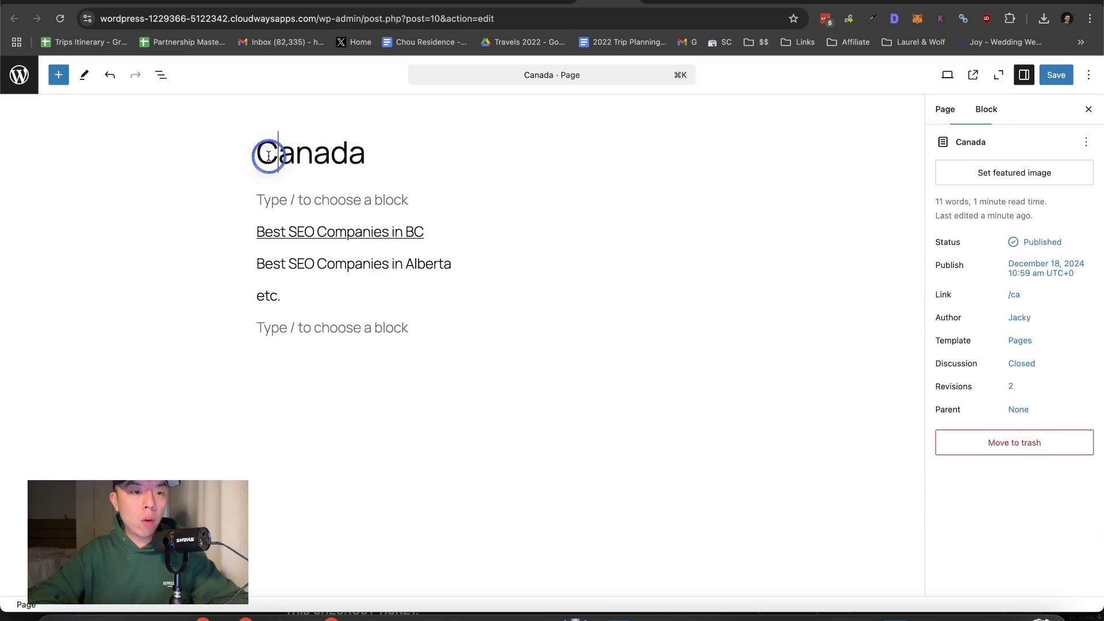
text(Best sEO)
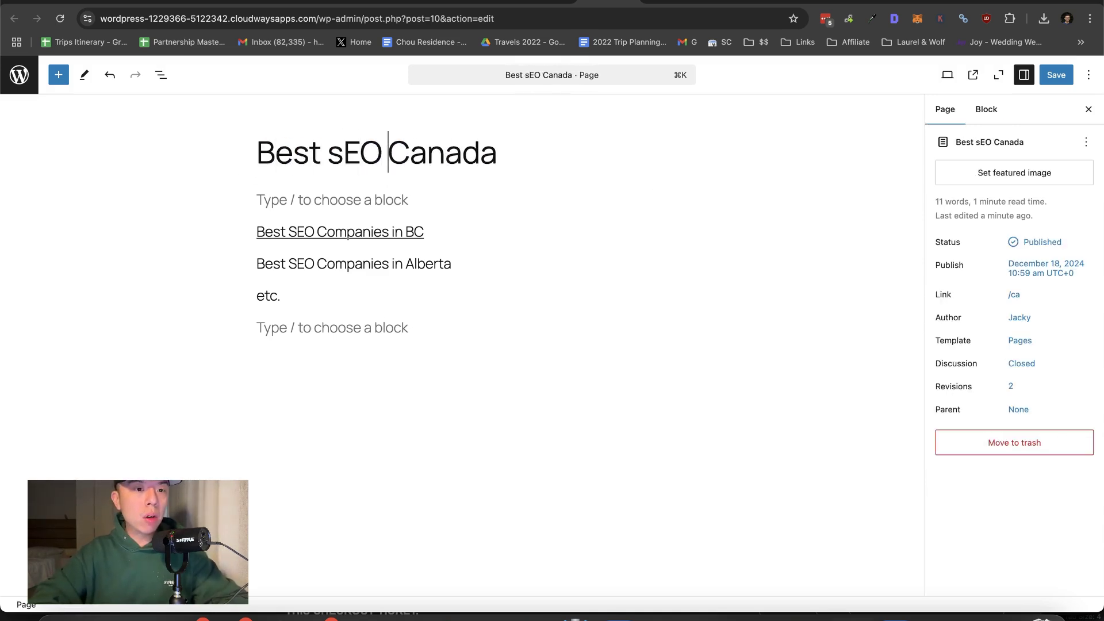
key(BackSpace)
key(BackSpace)
key(BackSpace)
key(BackSpace)
text(SEO Companies in)
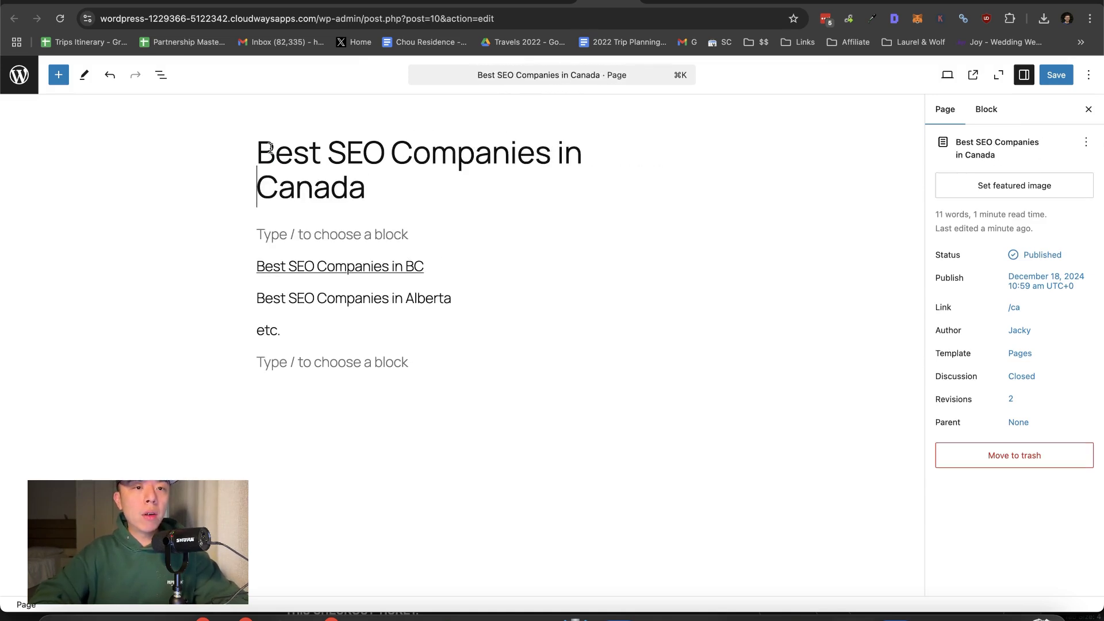
click(506, 3)
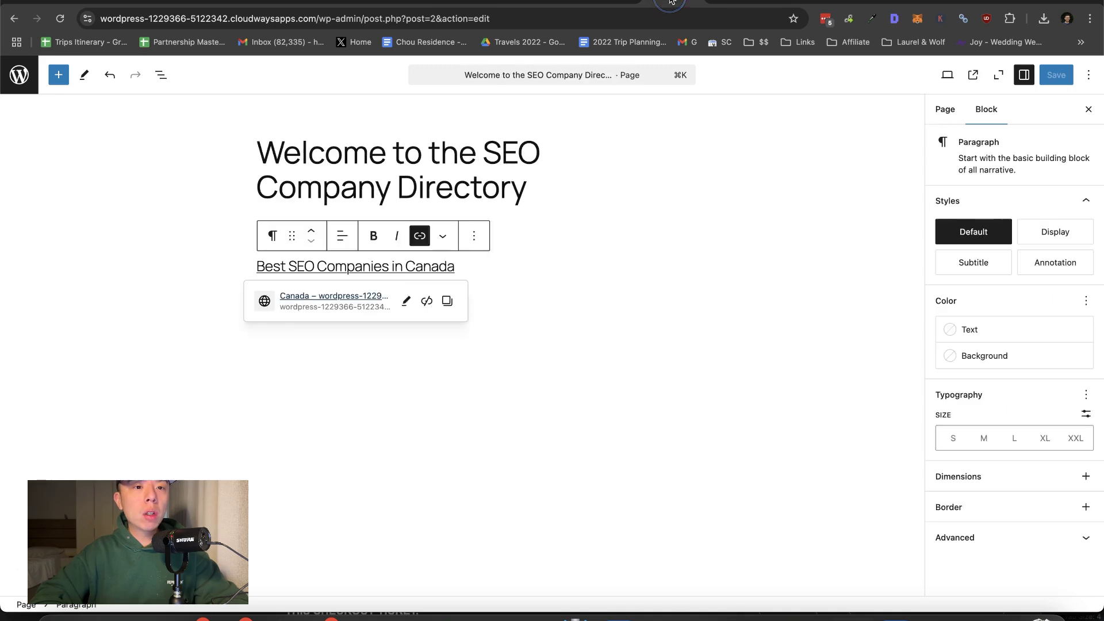
click(661, 6)
Step: Open the BC page from the Canada menu and retitle it 'Best SEO Companies in BC Canada'
mouse_move(739, 99)
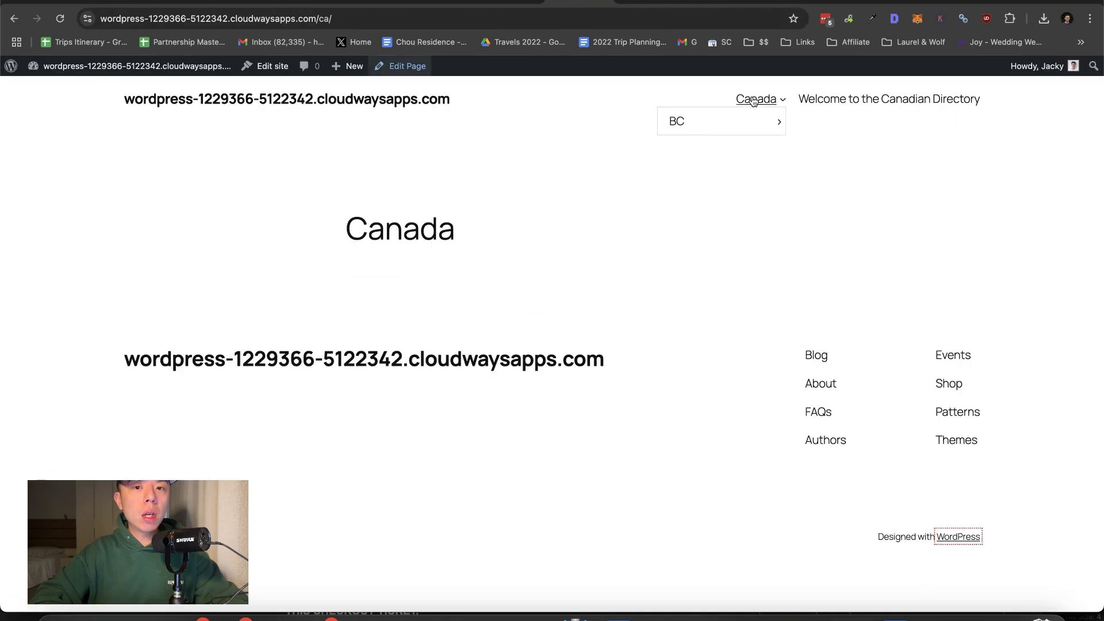
click(742, 121)
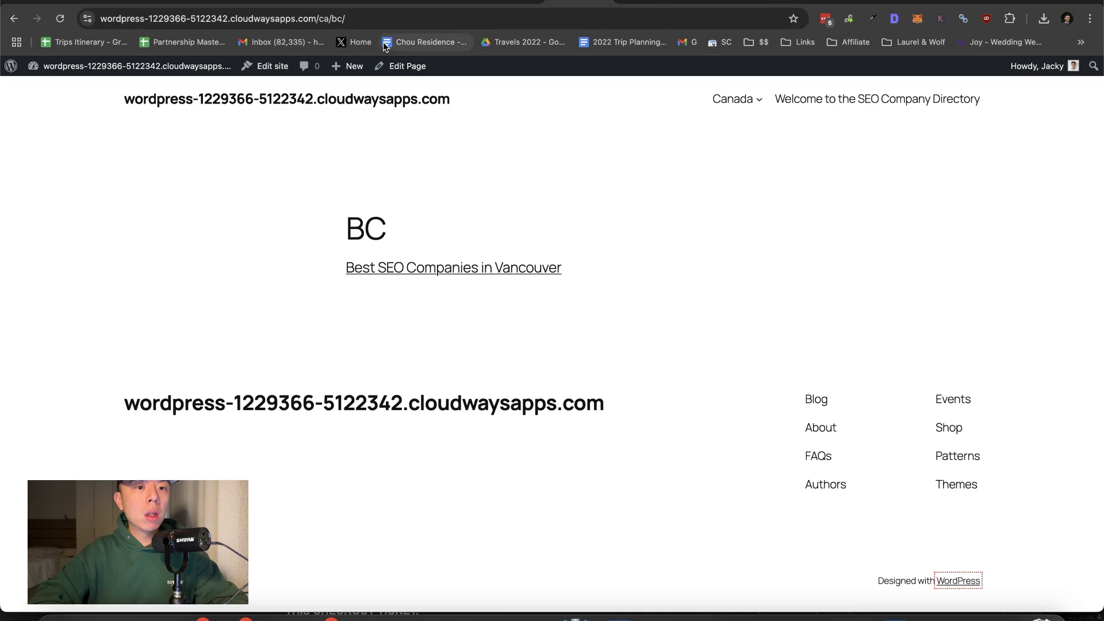
click(402, 66)
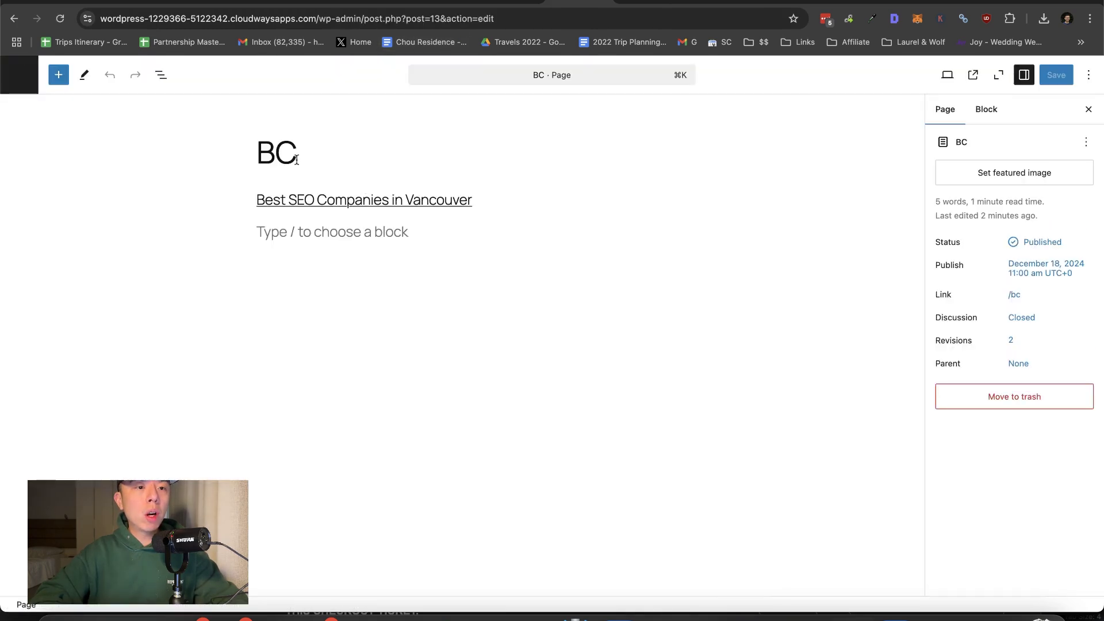
click(257, 153)
text(Best SEO Companies in)
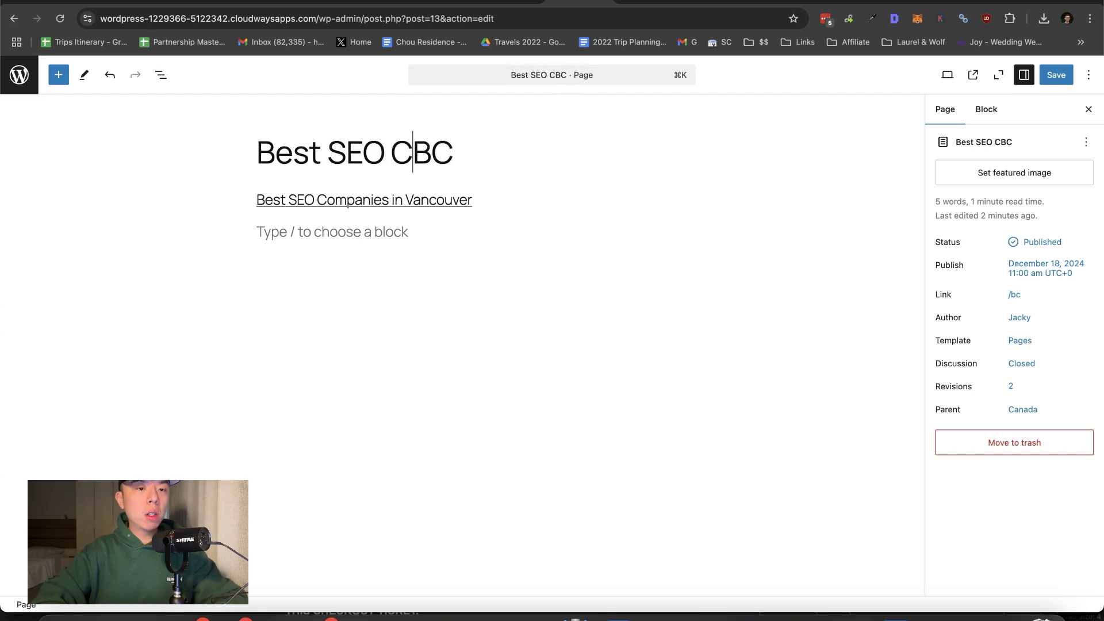
key(super+shift+Right)
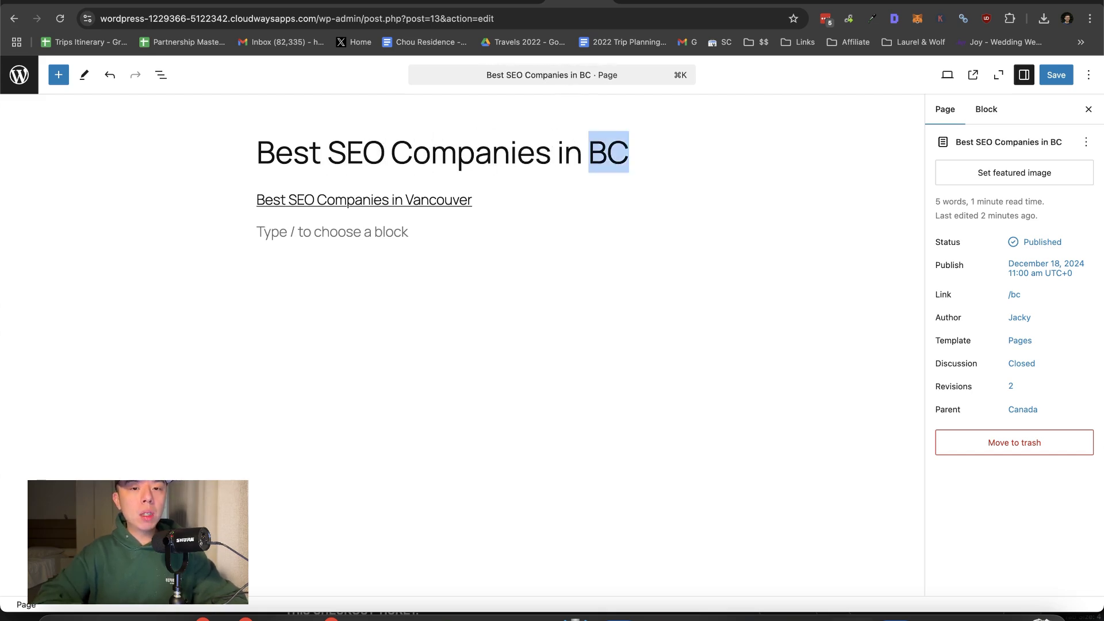
key(Right)
text(Canada)
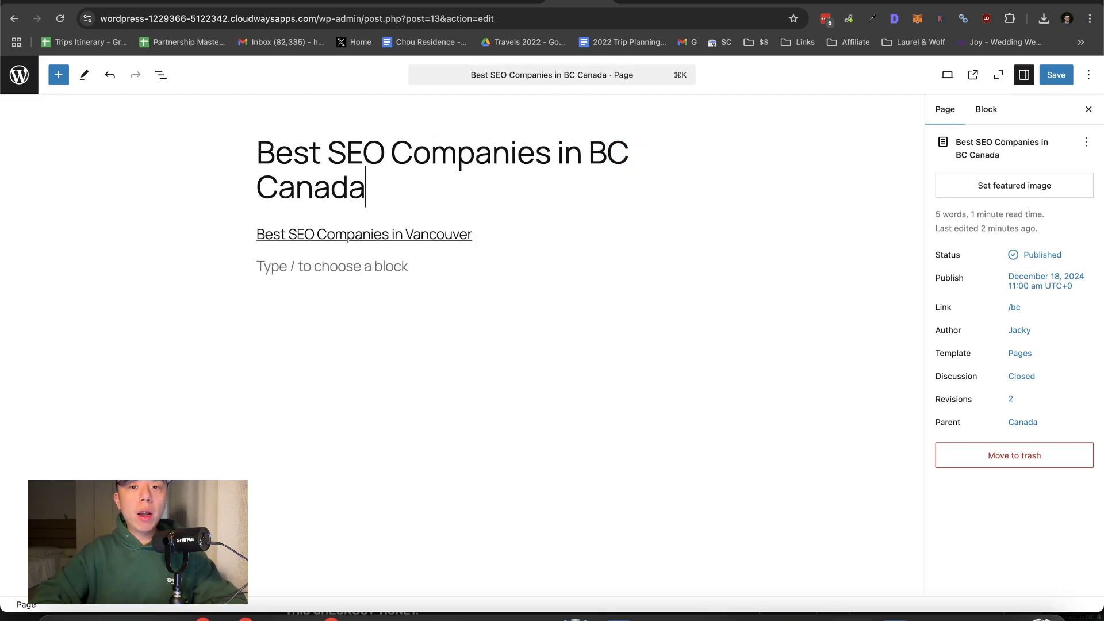
Step: Copy ChatGPT's Top 5 SEO Companies in Canada listicle, then return to the Canada page editor
click(907, 2)
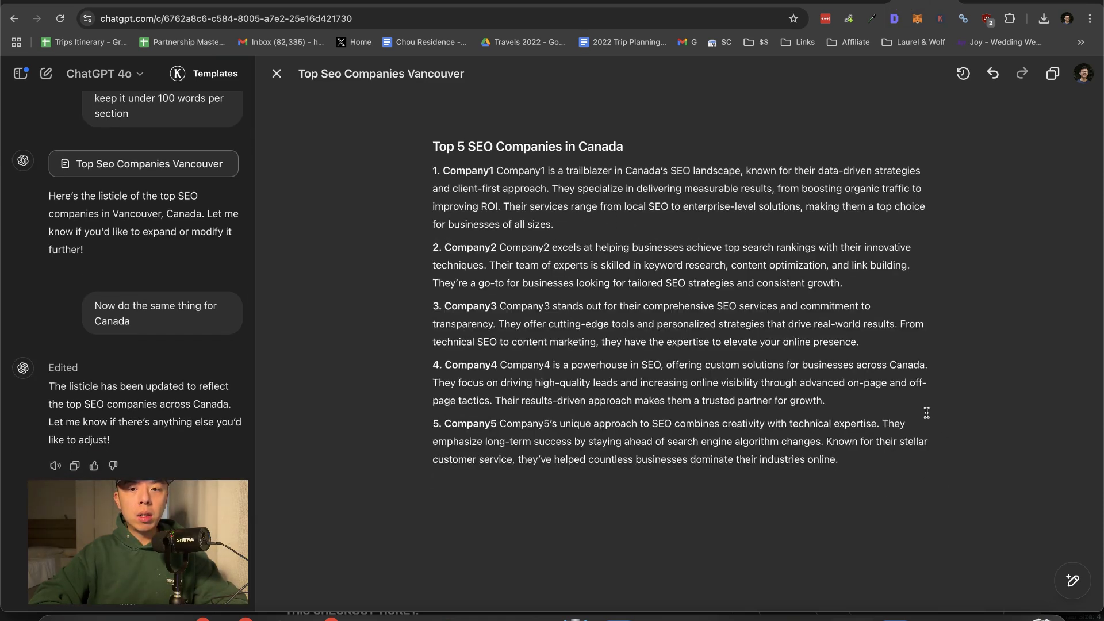
drag(879, 465, 330, 89)
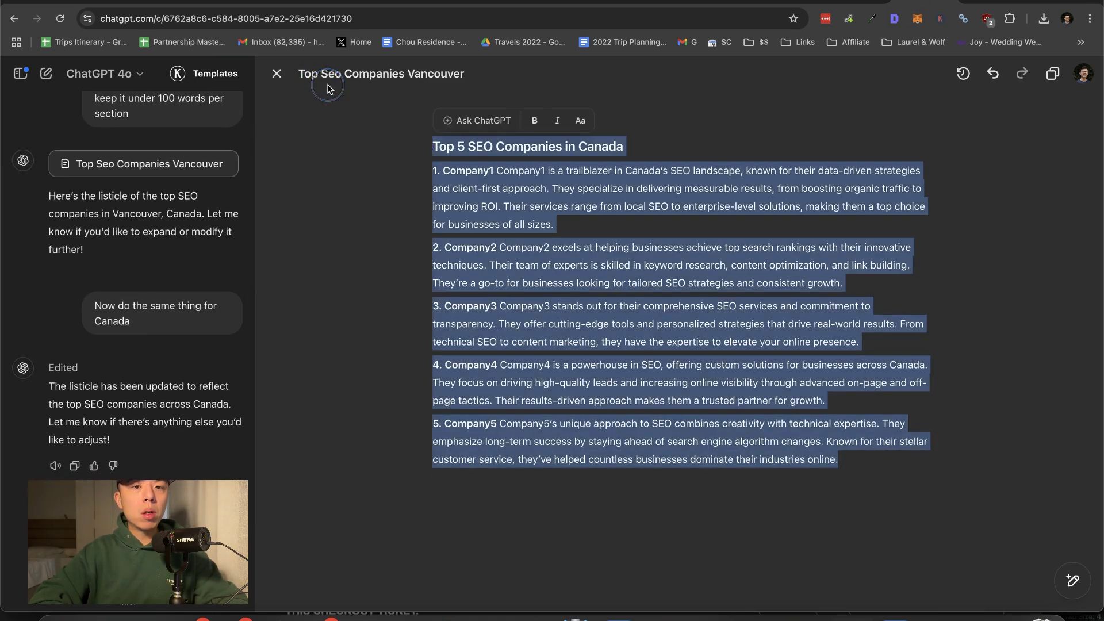
click(567, 4)
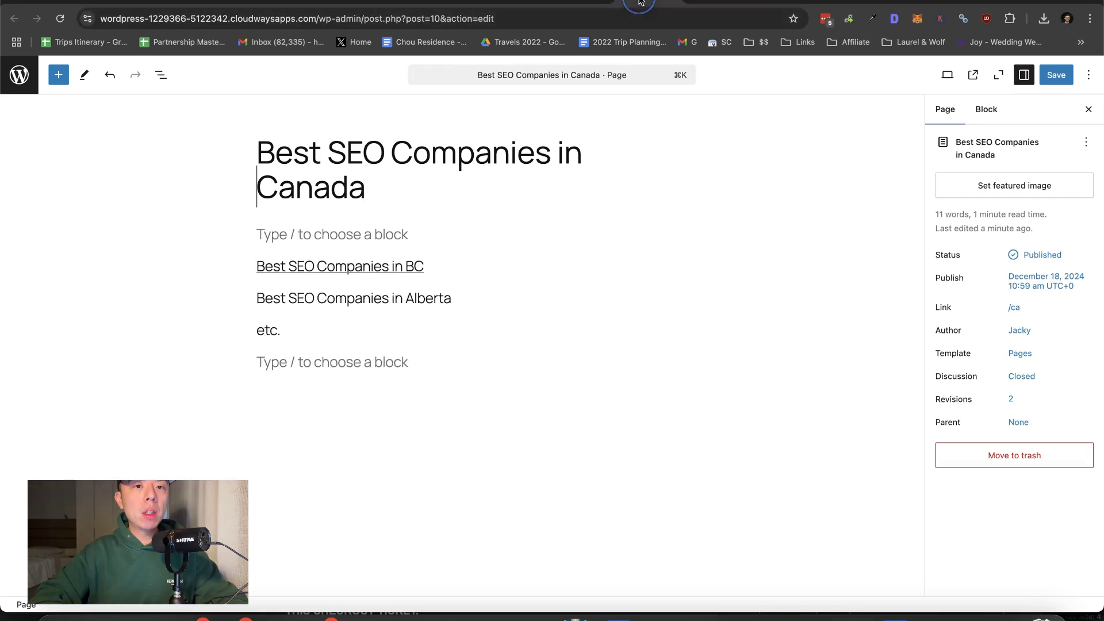
Step: Paste the Top 5 Canada listicle above the BC link, drop its duplicate heading, and save
click(411, 227)
key(super+v)
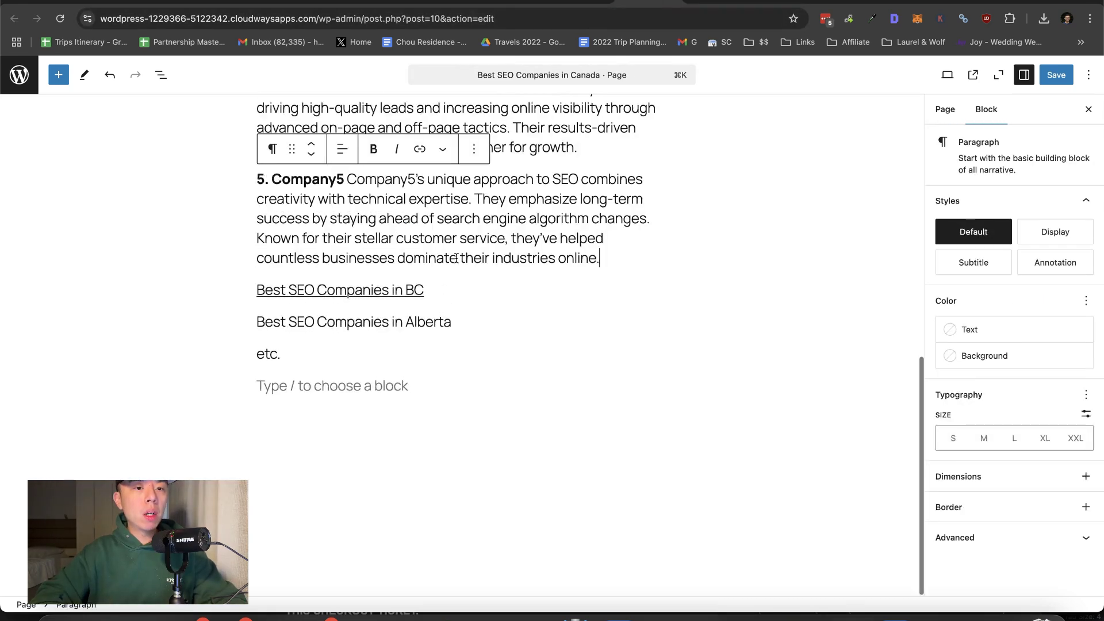
scroll(444, 290, up, 10)
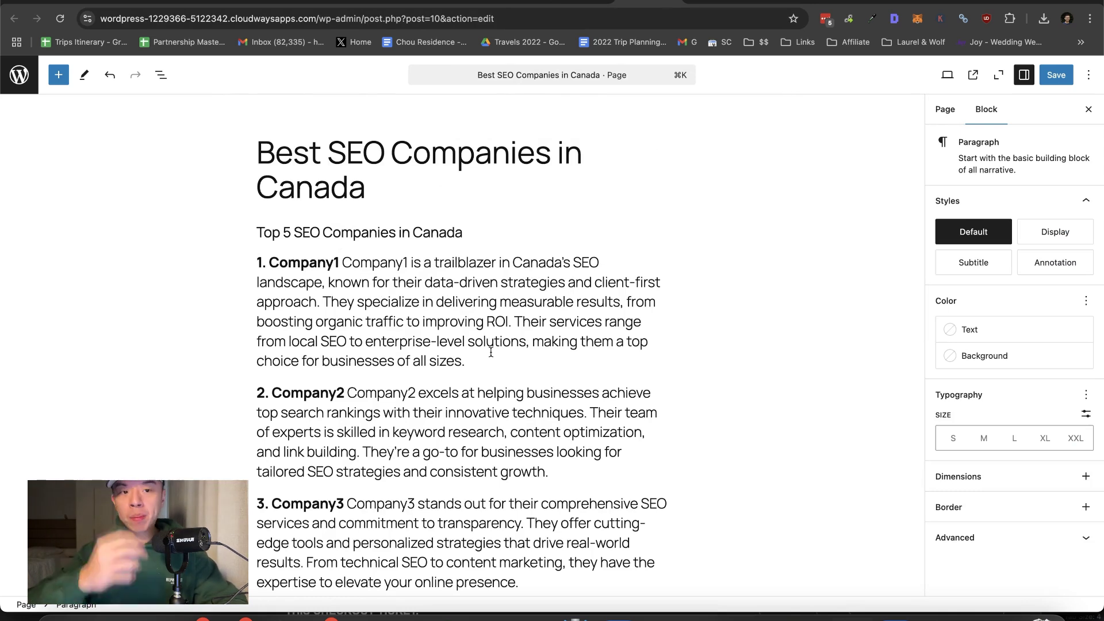
double_click(415, 228)
key(super+a)
key(BackSpace)
key(BackSpace)
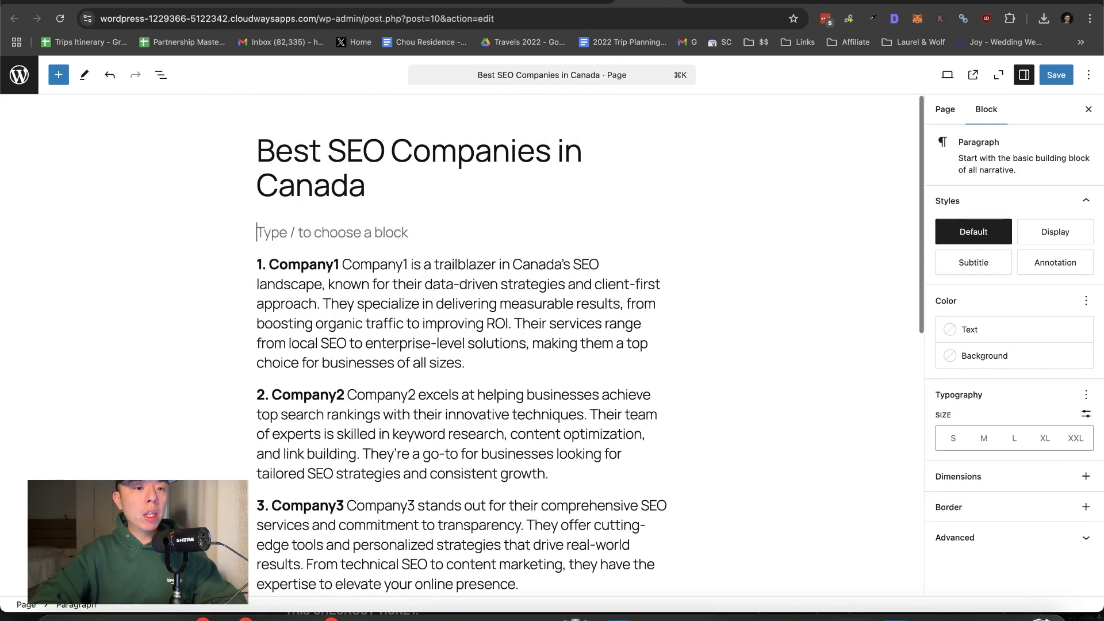
key(BackSpace)
scroll(399, 227, down, 8)
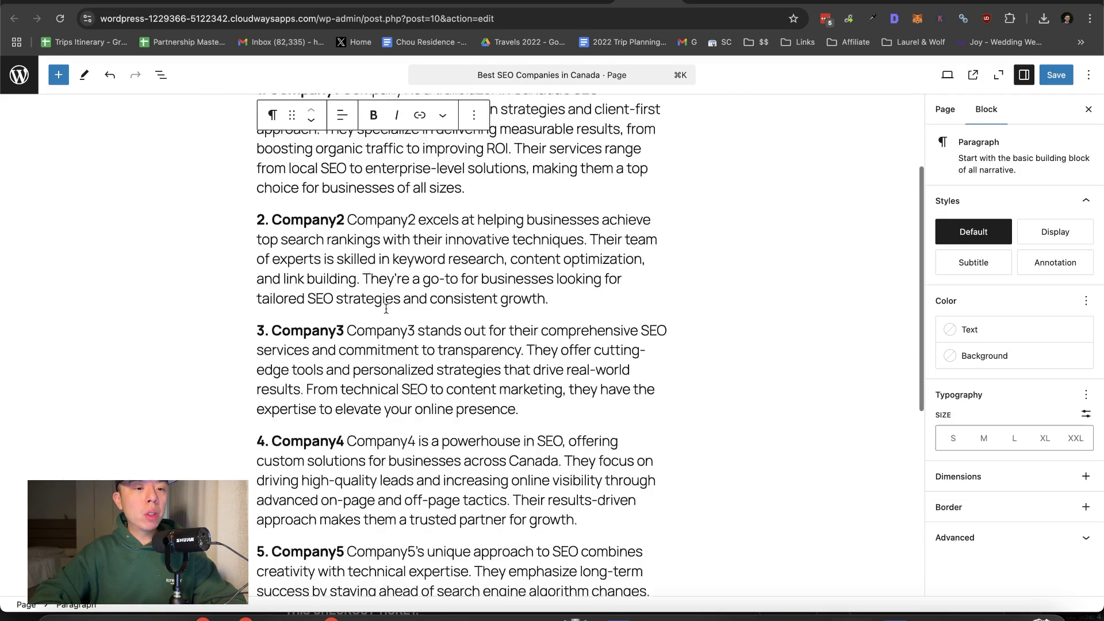
scroll(386, 308, down, 1)
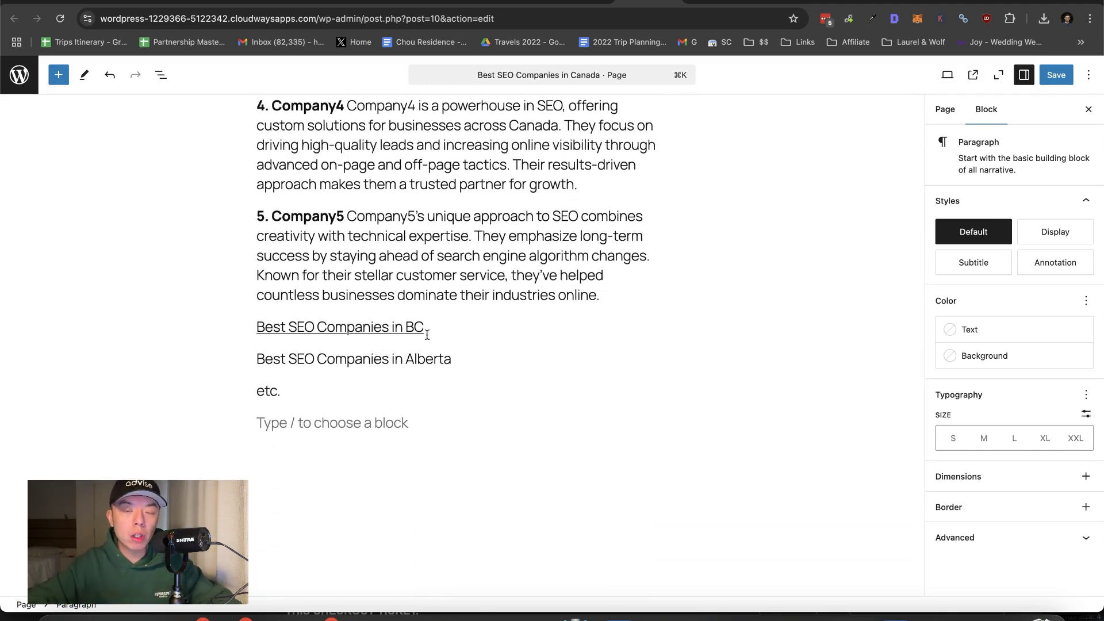
key(super+s)
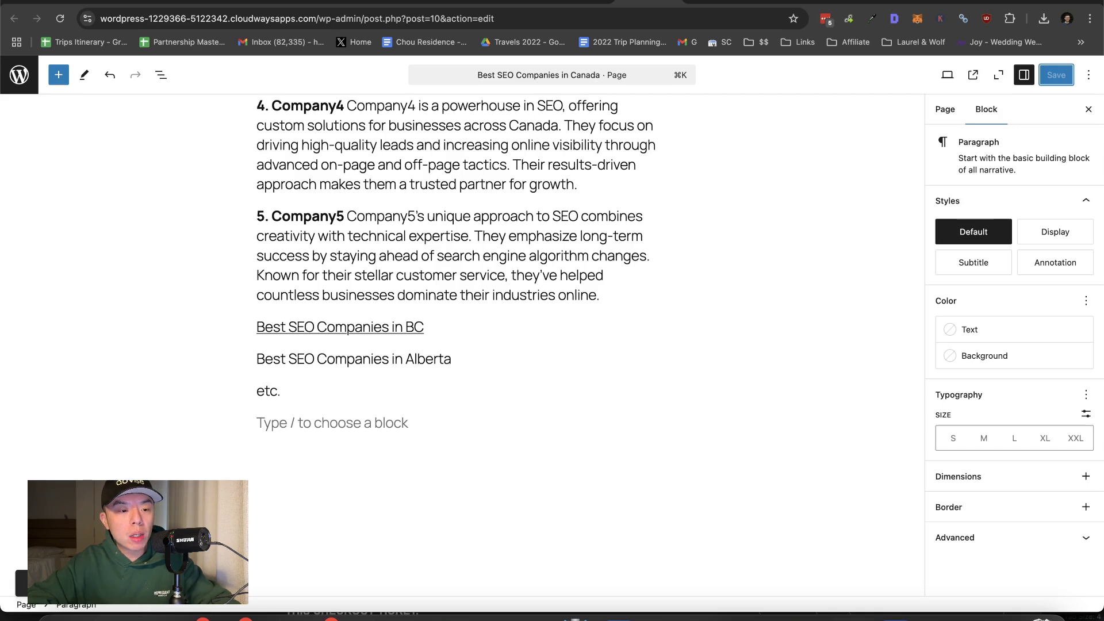
Step: Browse the live site from the home page through the Canada page to the BC page
click(973, 75)
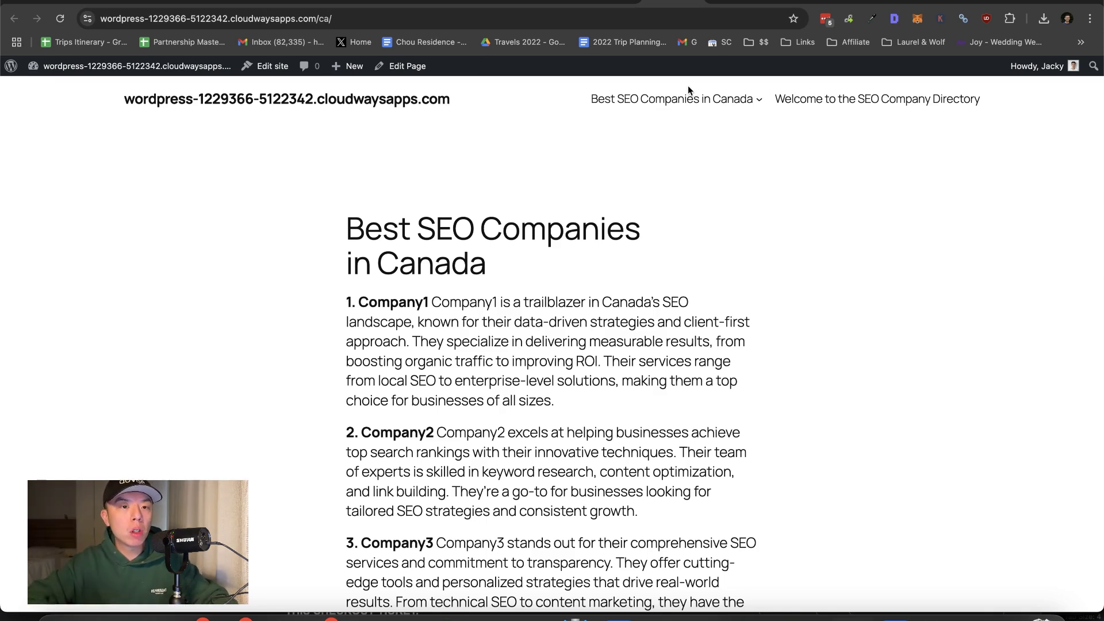
click(439, 98)
scroll(535, 213, down, 1)
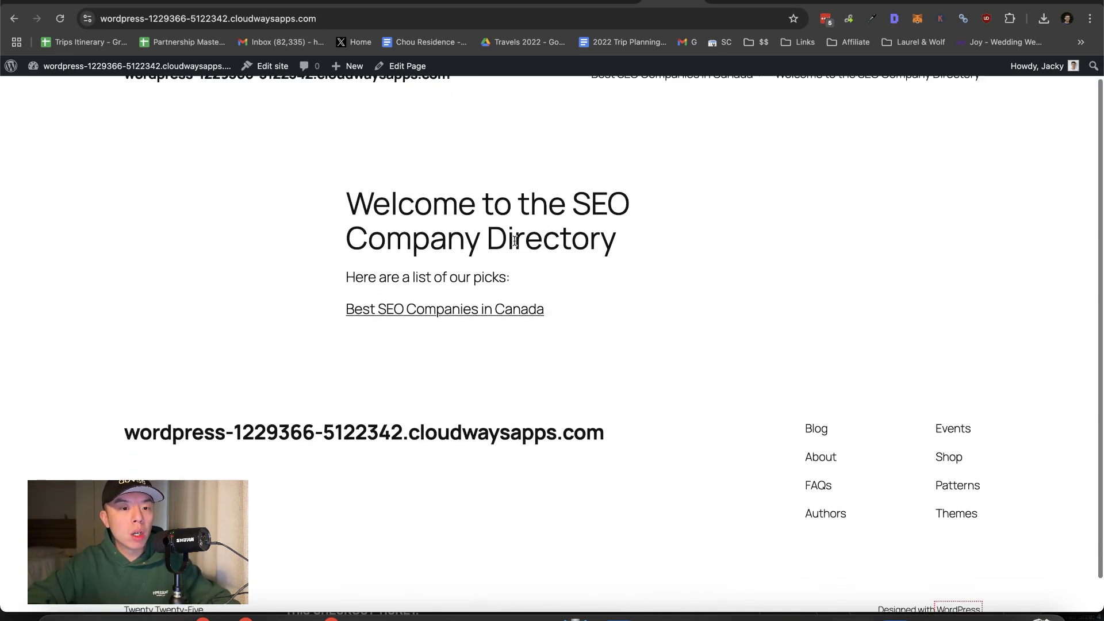
click(473, 319)
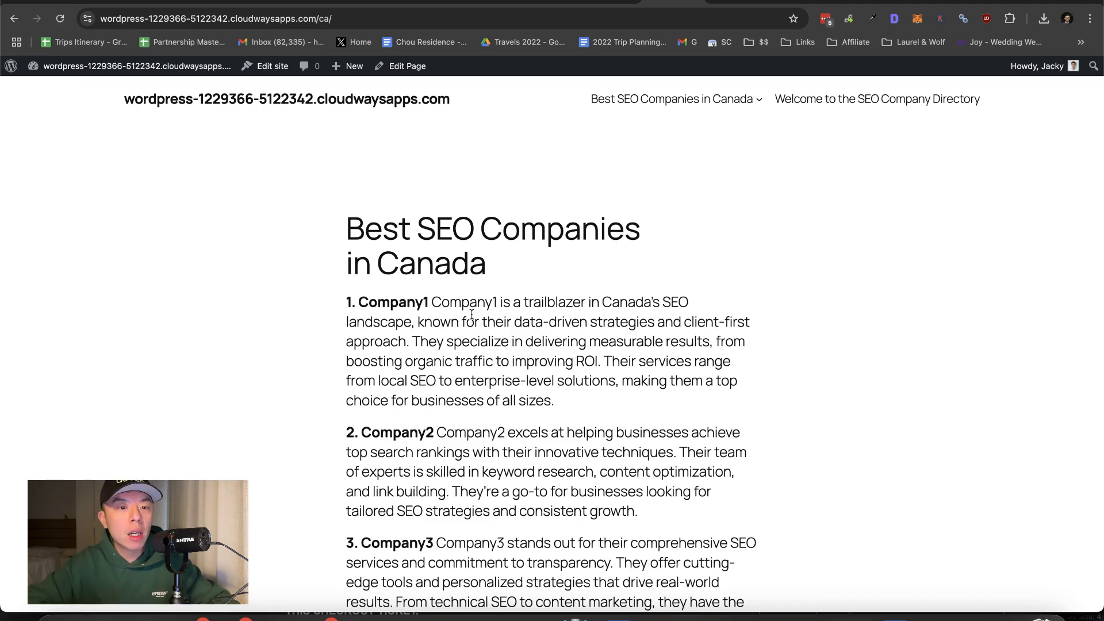
scroll(471, 314, down, 10)
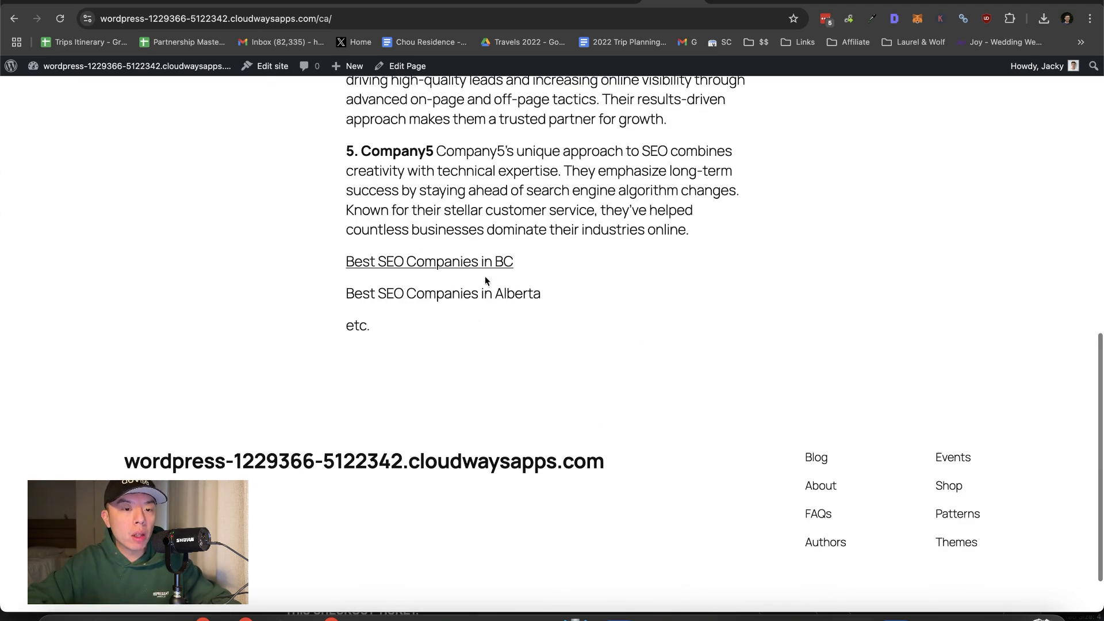
click(499, 261)
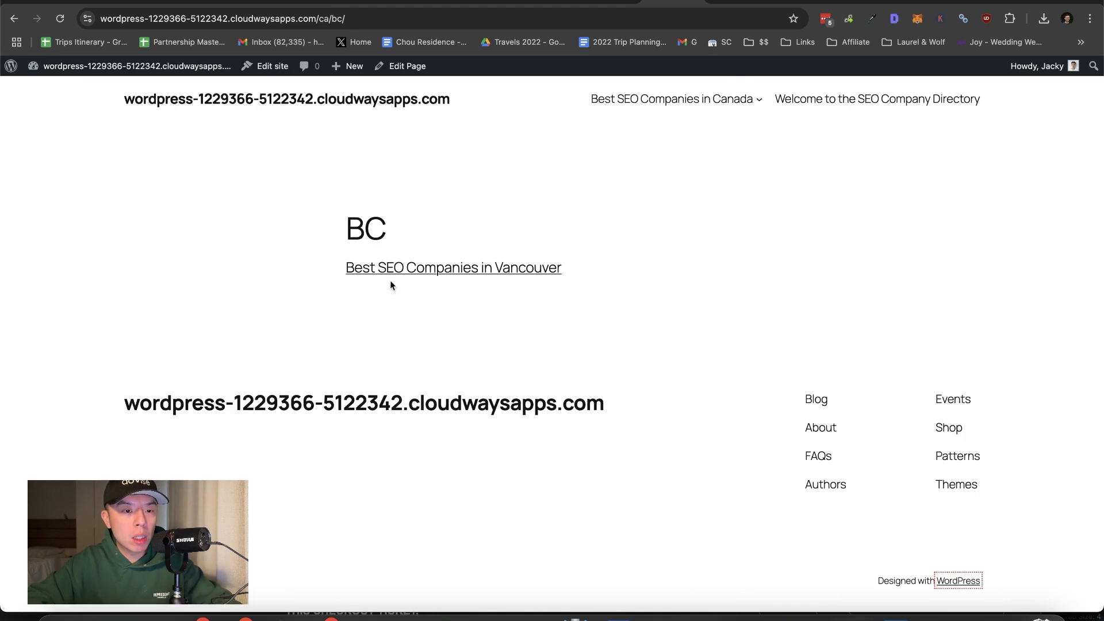
Step: Copy the five company paragraphs from ChatGPT's Canada listicle
click(930, 3)
triple_click(611, 197)
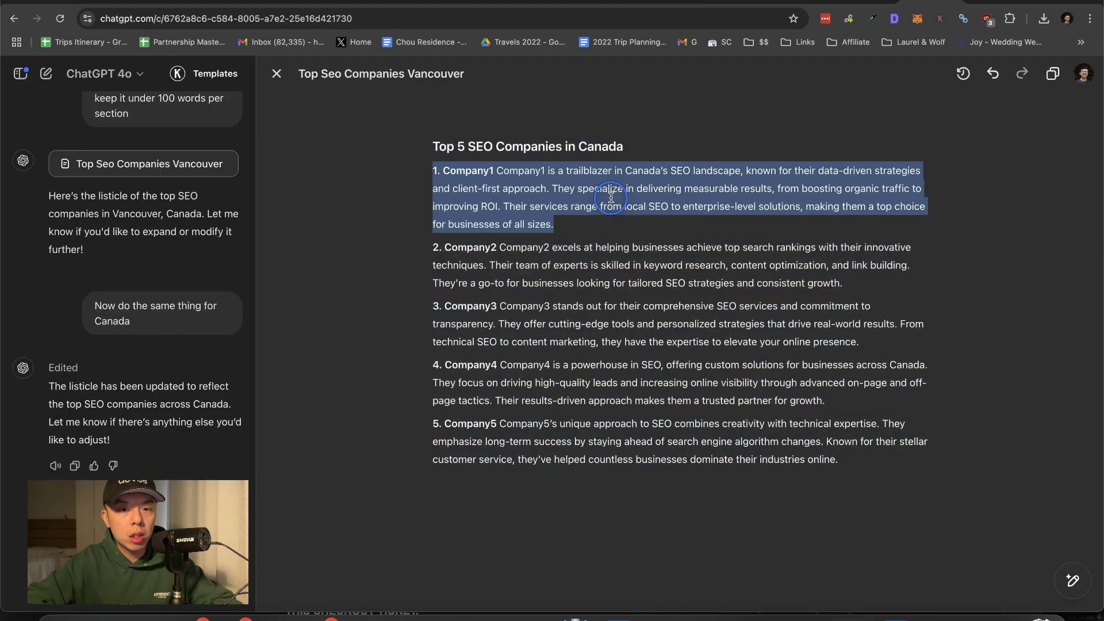
shift+click(848, 452)
key(super+c)
click(544, 4)
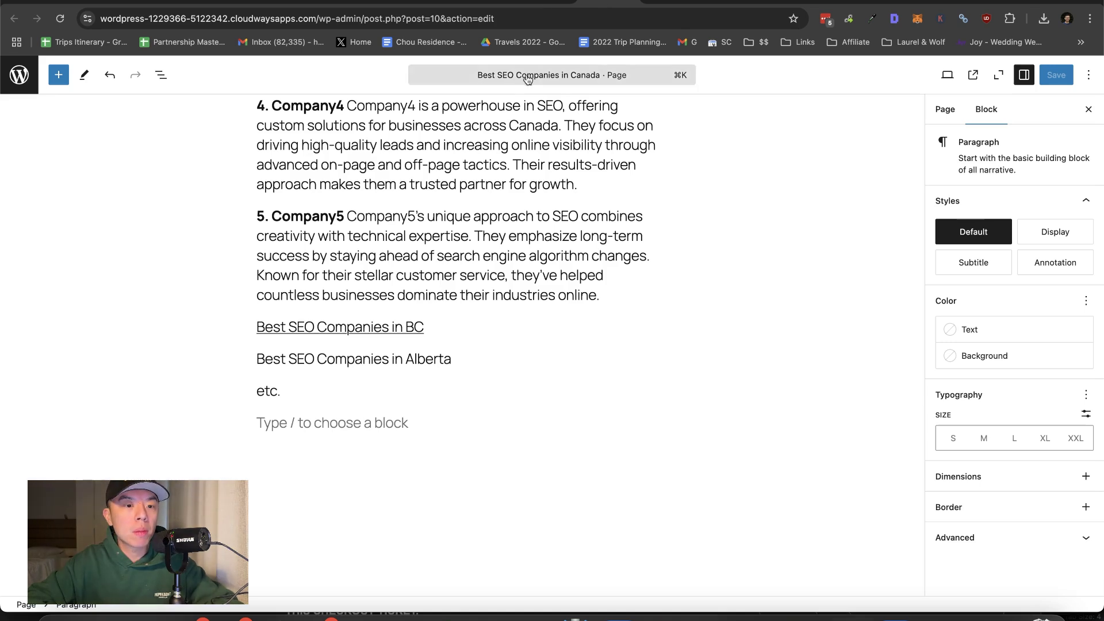
Step: Open the BC page for editing and retitle it 'Best SEO Companies in BC'
scroll(510, 222, up, 10)
click(532, 4)
click(569, 3)
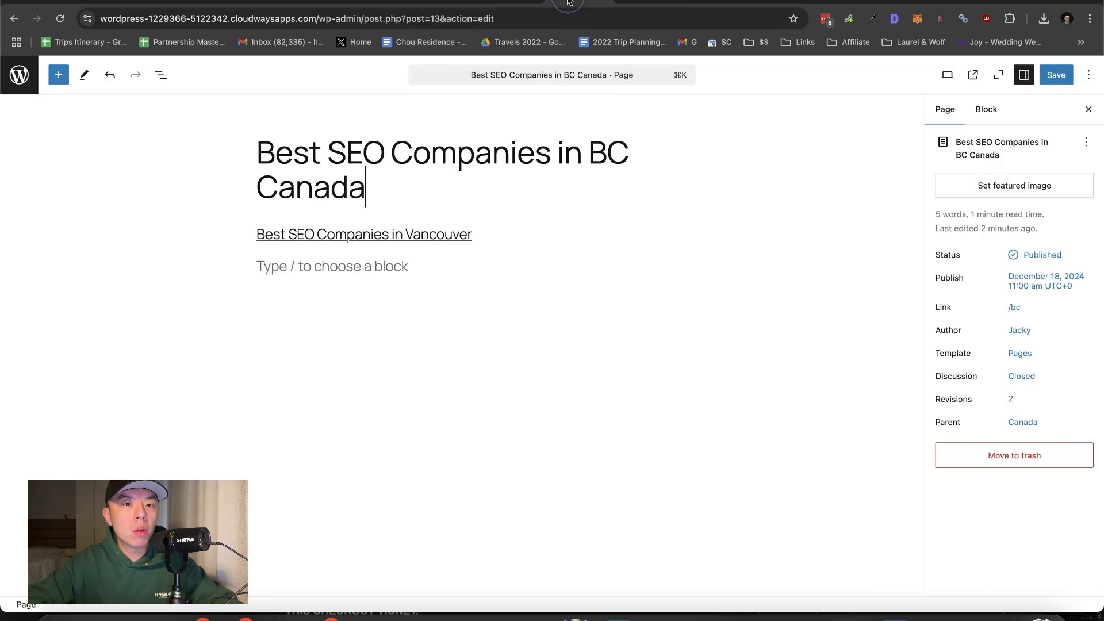
click(659, 4)
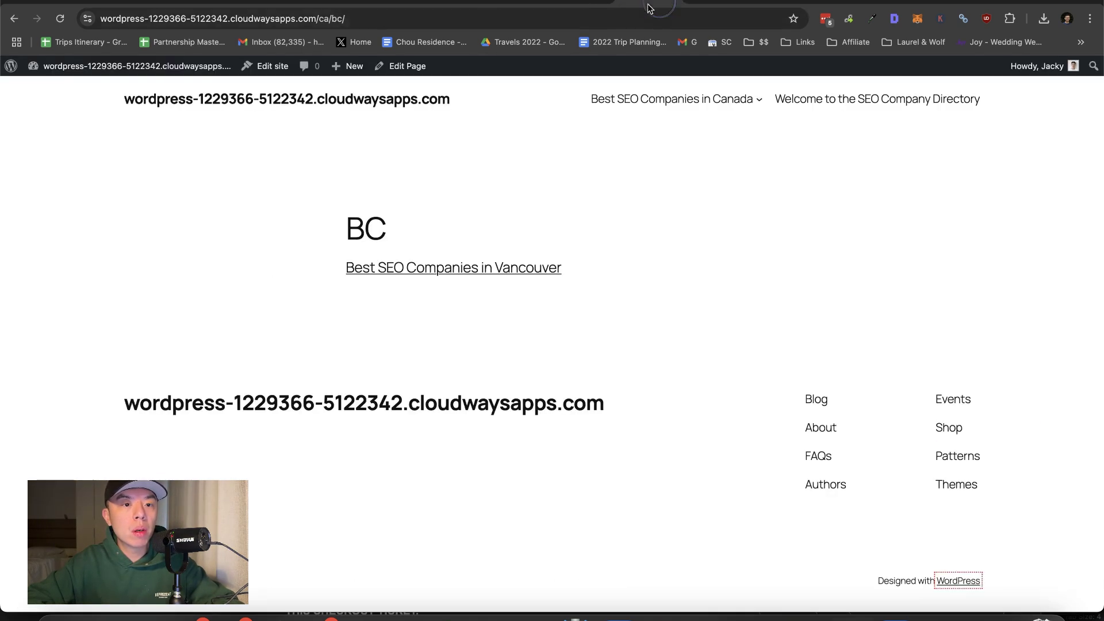
click(400, 68)
key(Up)
text(Best SEO)
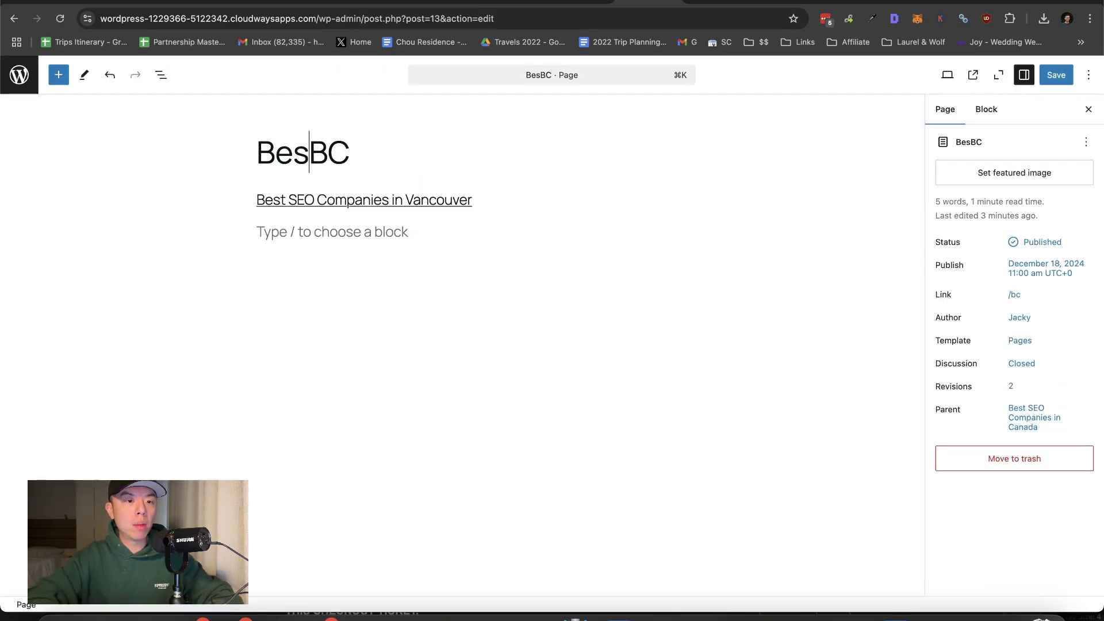
text( Companies in)
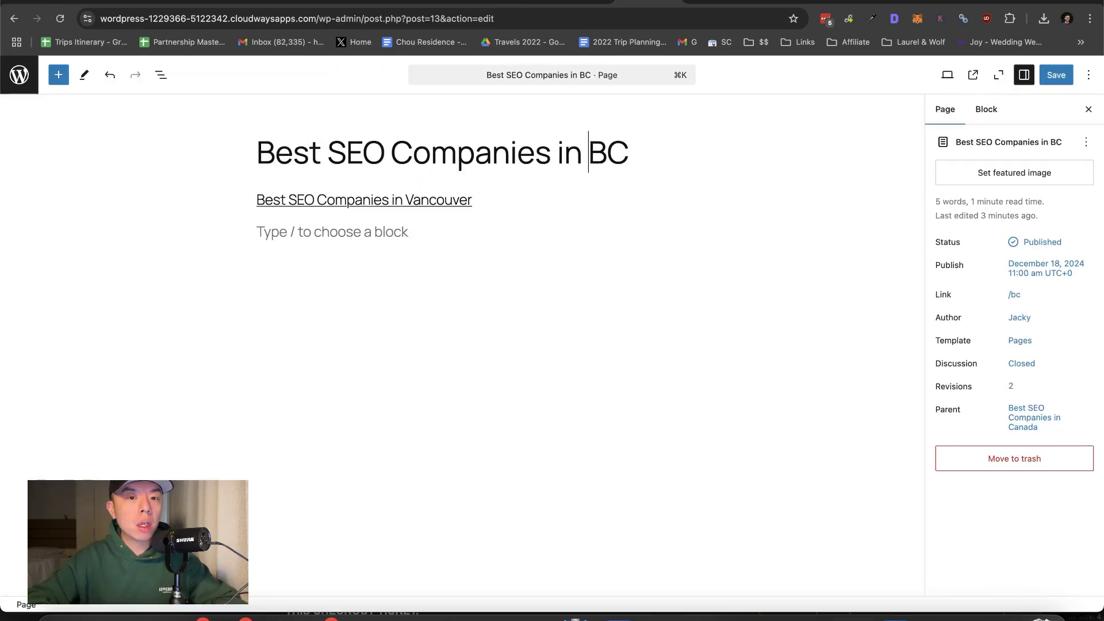
Step: Paste the five company write-ups above the Vancouver link and save the BC page
click(473, 200)
key(Return)
key(super+v)
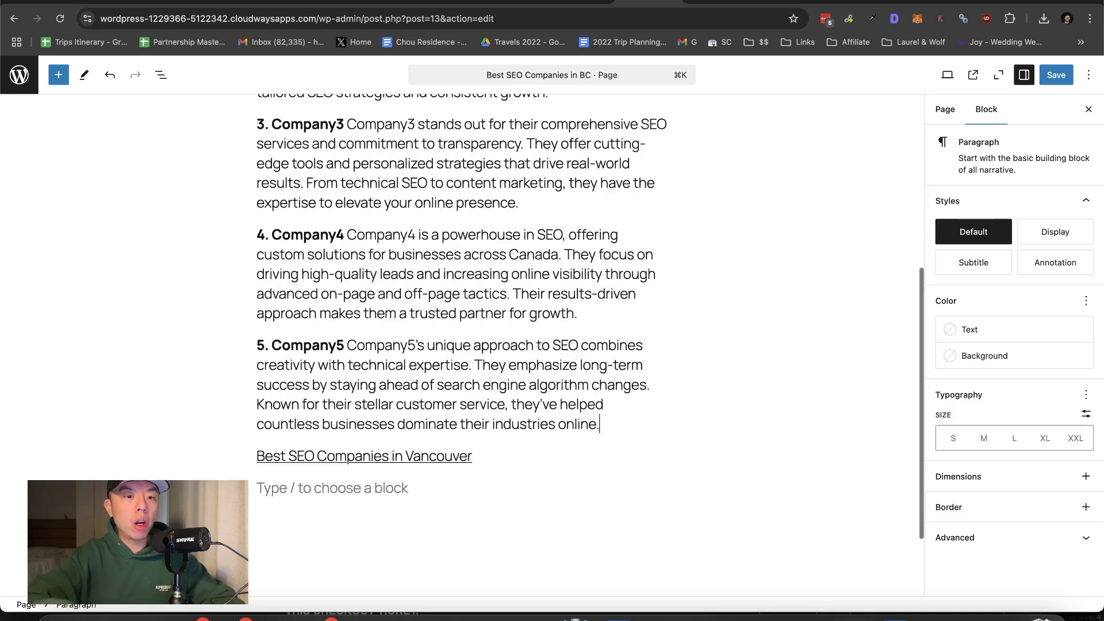
scroll(301, 345, up, 5)
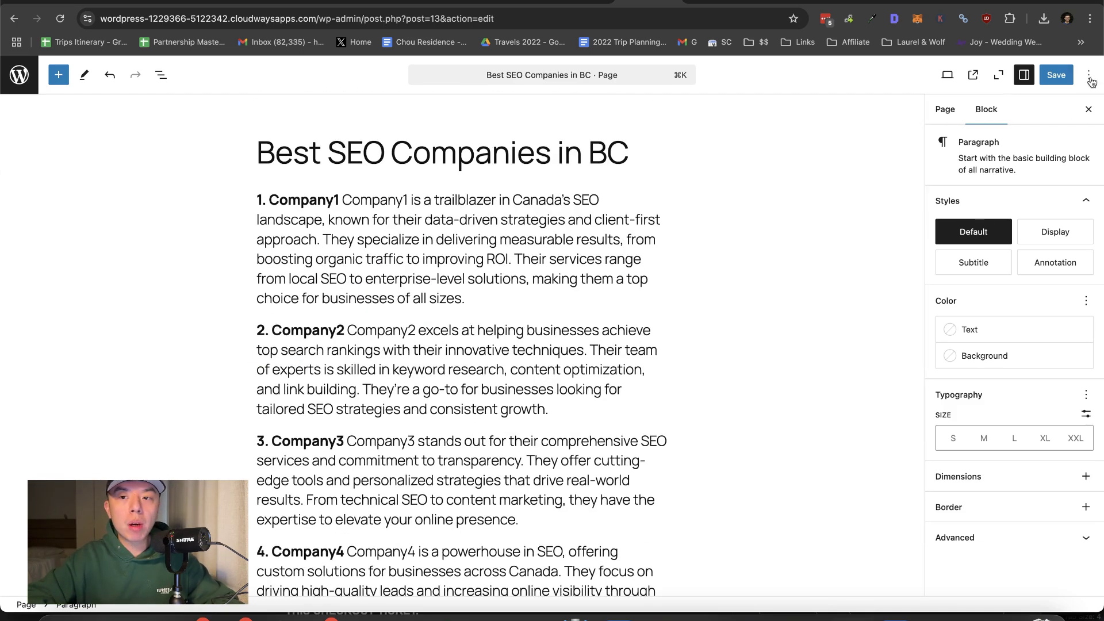
click(1065, 75)
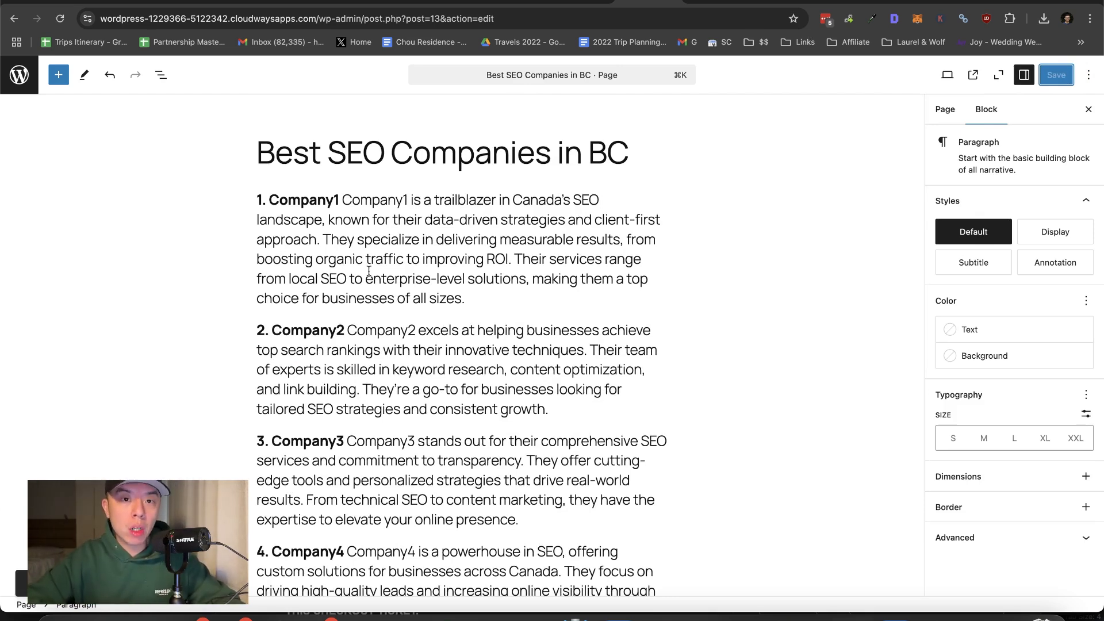
click(591, 4)
Step: Create a new page titled 'Profiles' with the intro 'List of all seo companies' and a Company1 entry
click(509, 4)
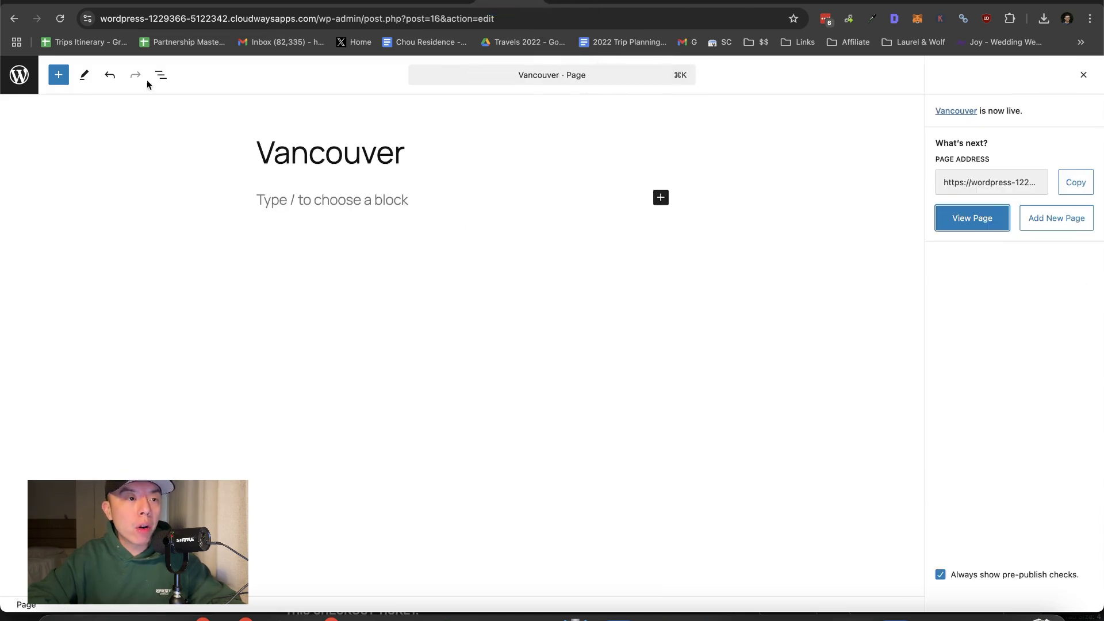
click(19, 75)
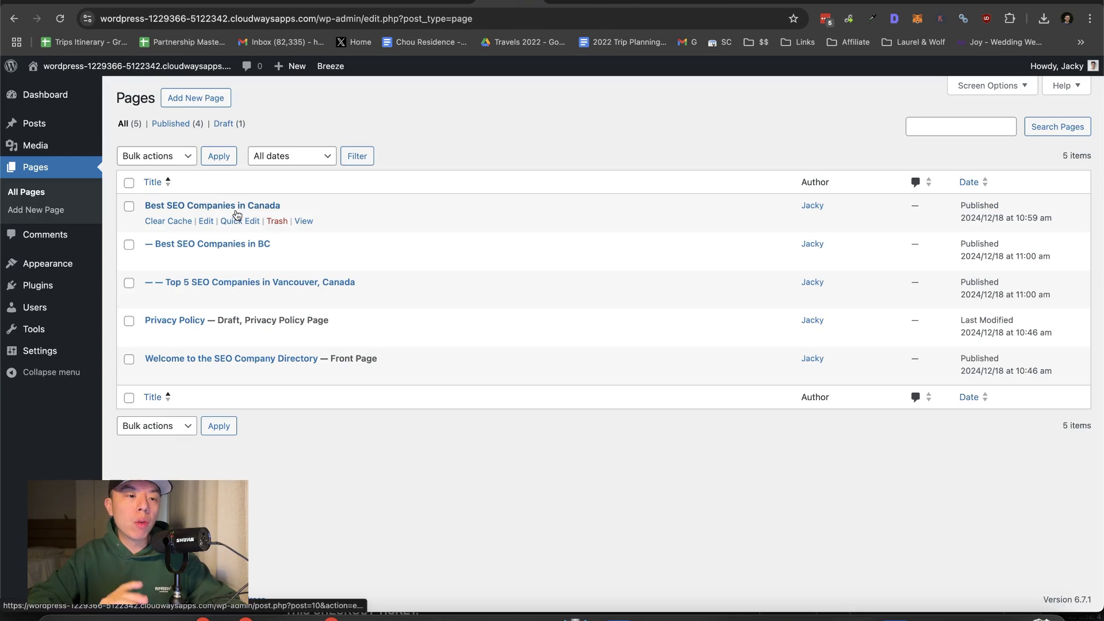
click(206, 100)
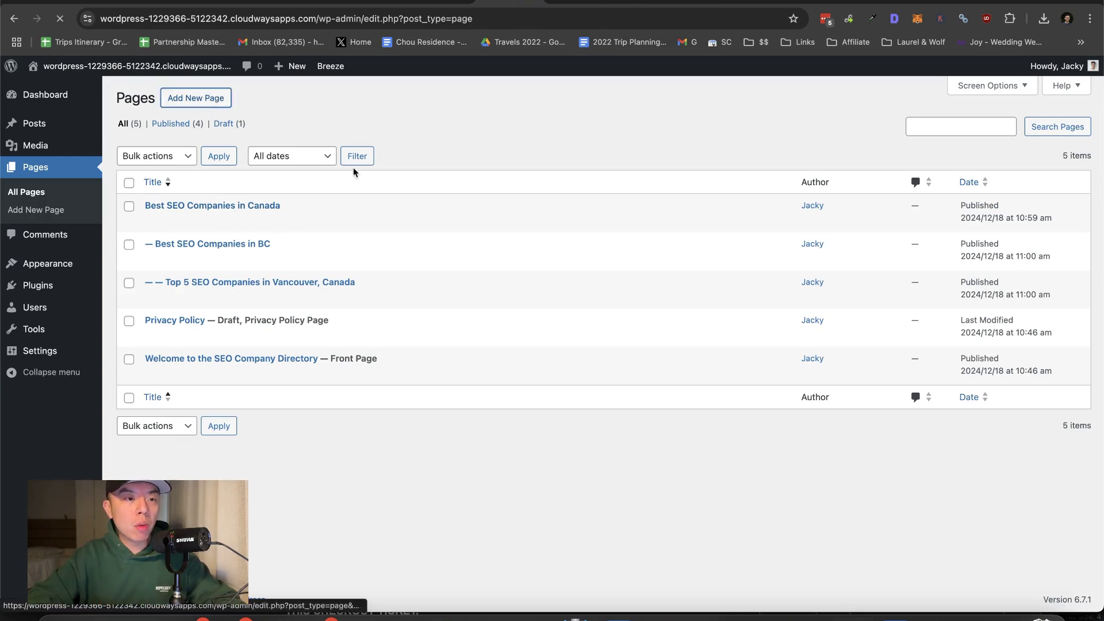
text(Por)
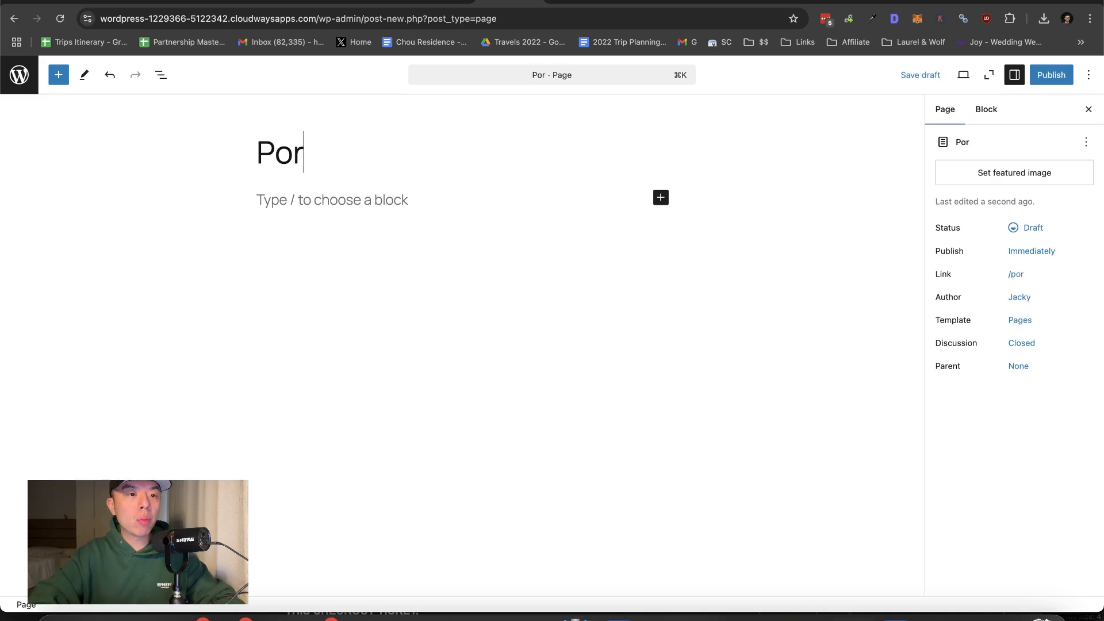
key(BackSpace)
key(BackSpace)
text(rofiles)
key(Return)
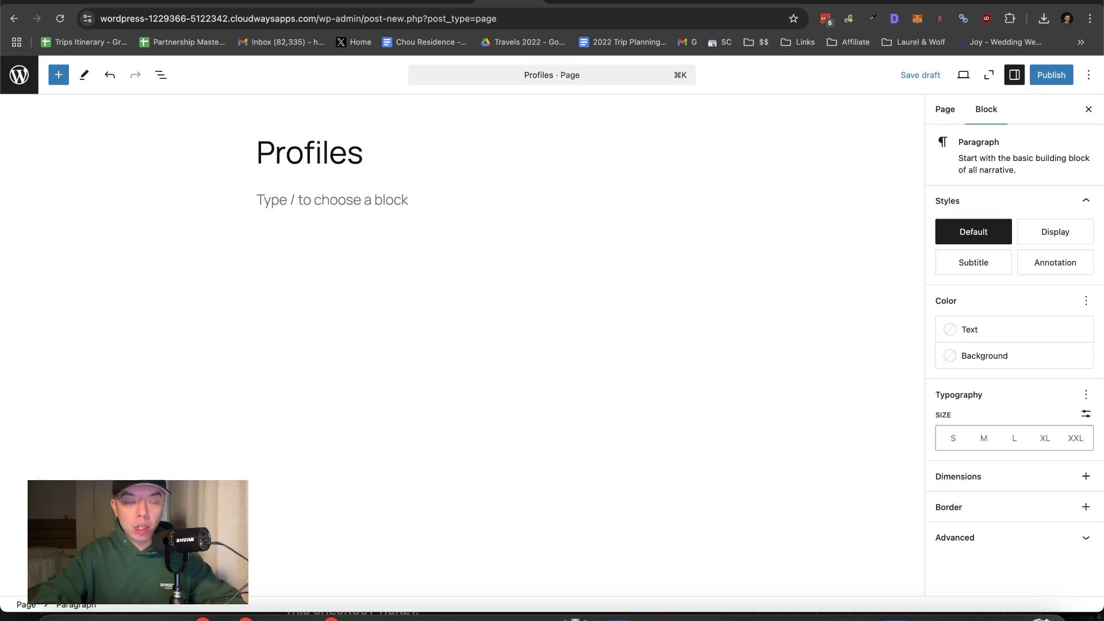
text(List of all seo com)
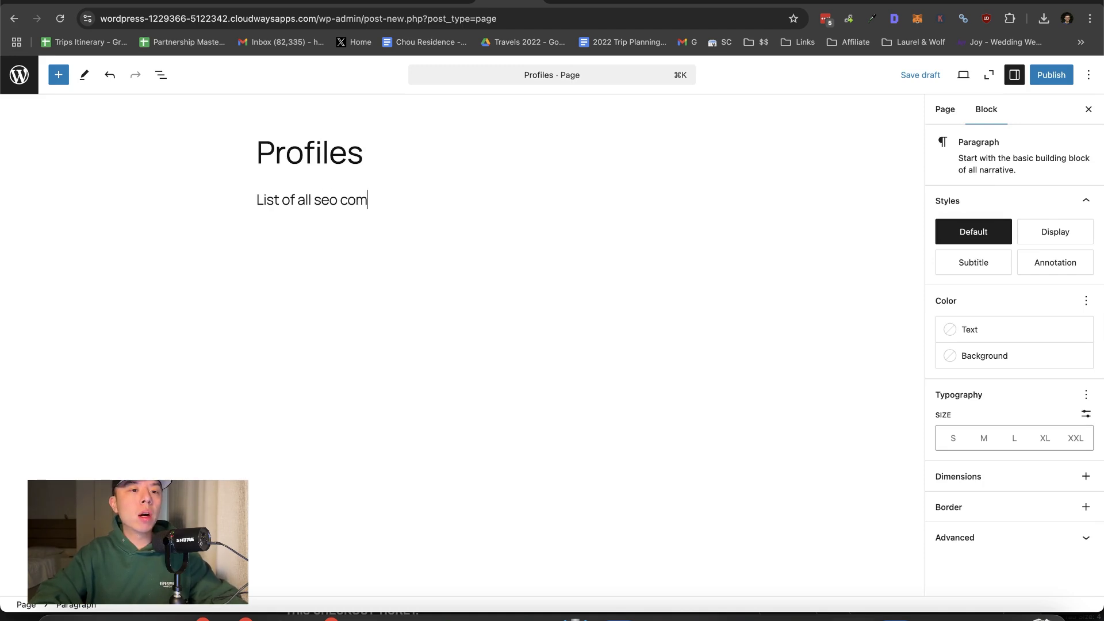
text(panies)
key(Return)
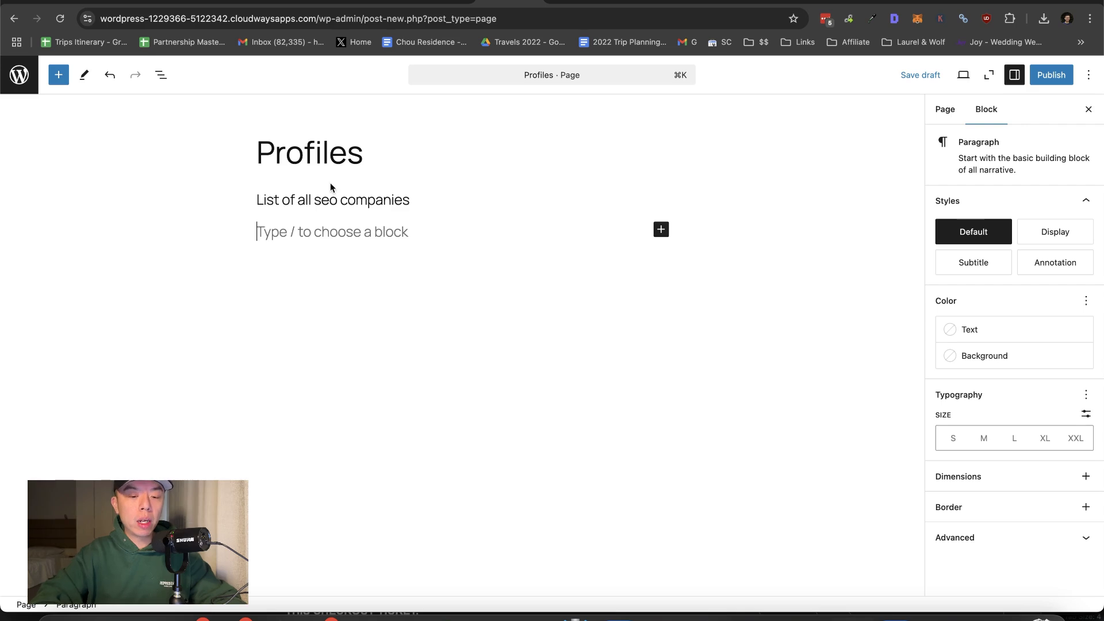
text(c)
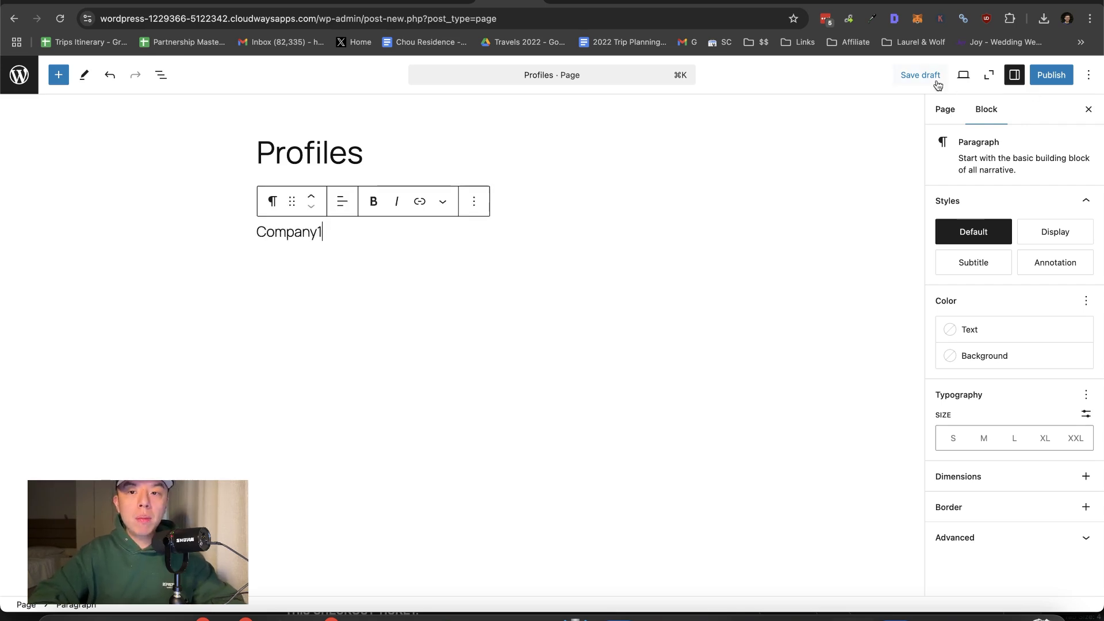
Step: Publish the Profiles page and start another new page
click(1051, 75)
click(1040, 75)
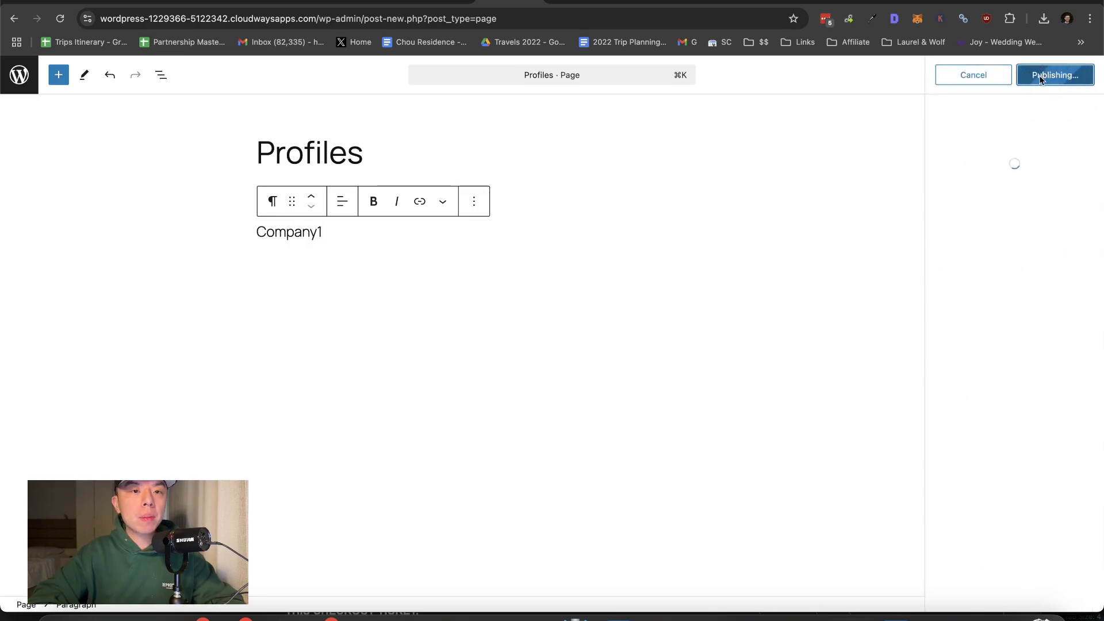
click(30, 87)
click(206, 98)
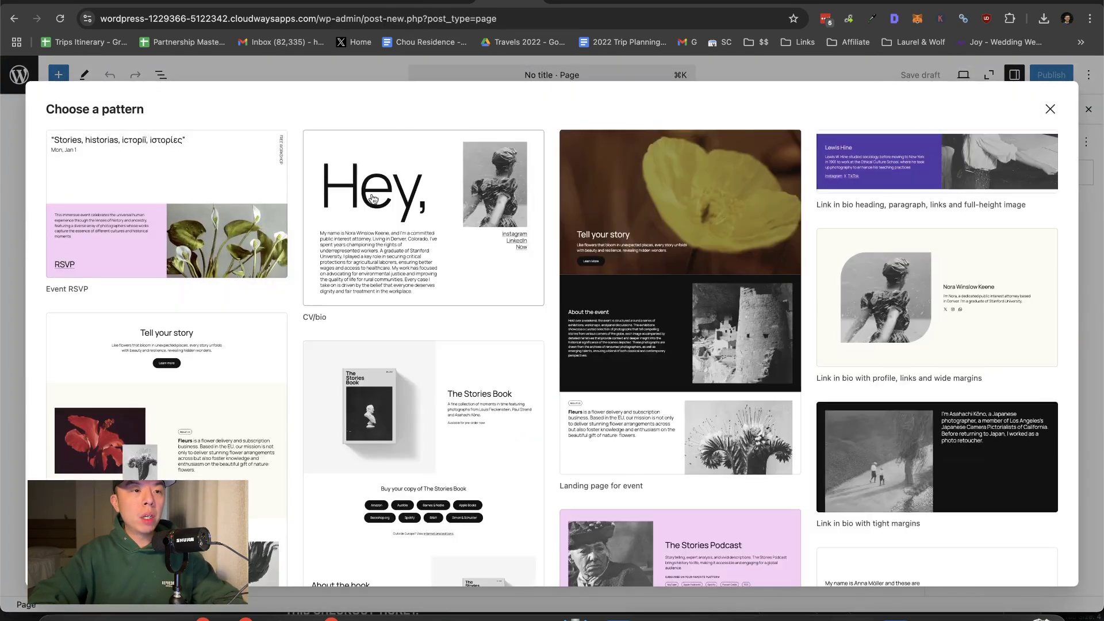
Step: Title the new page 'Company1' and set its parent page to Profiles
click(5, 251)
click(277, 167)
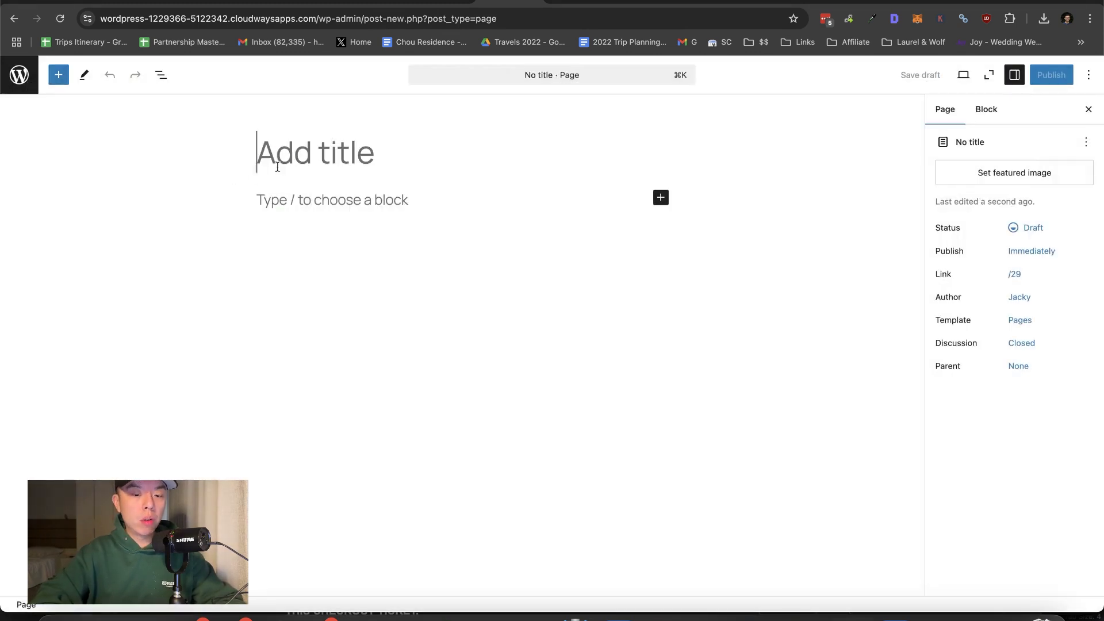
text(Company1)
key(Return)
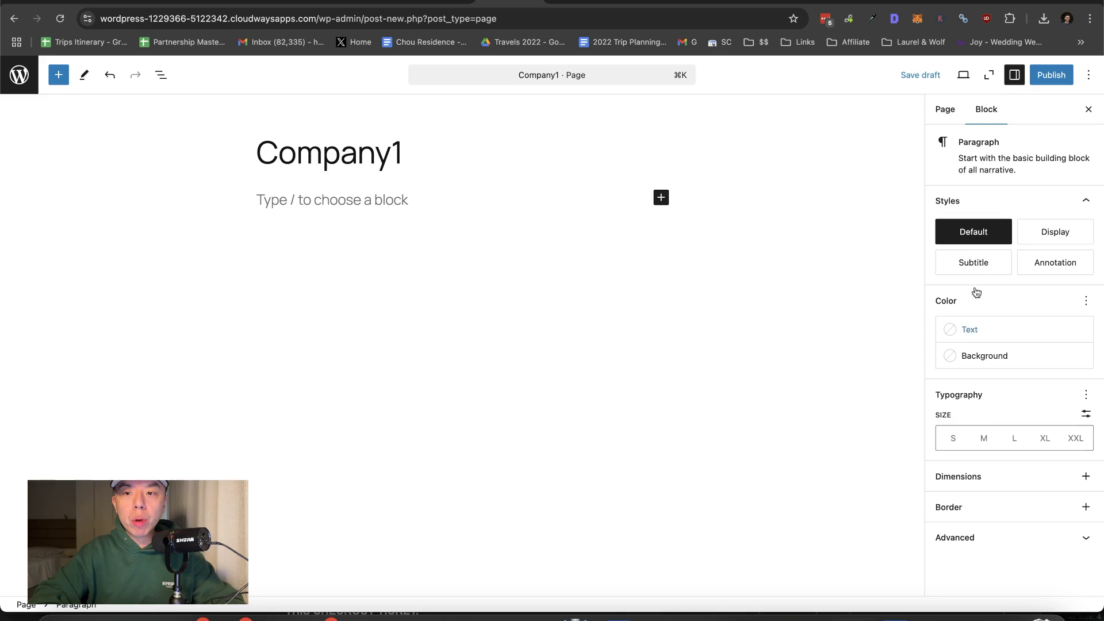
click(944, 108)
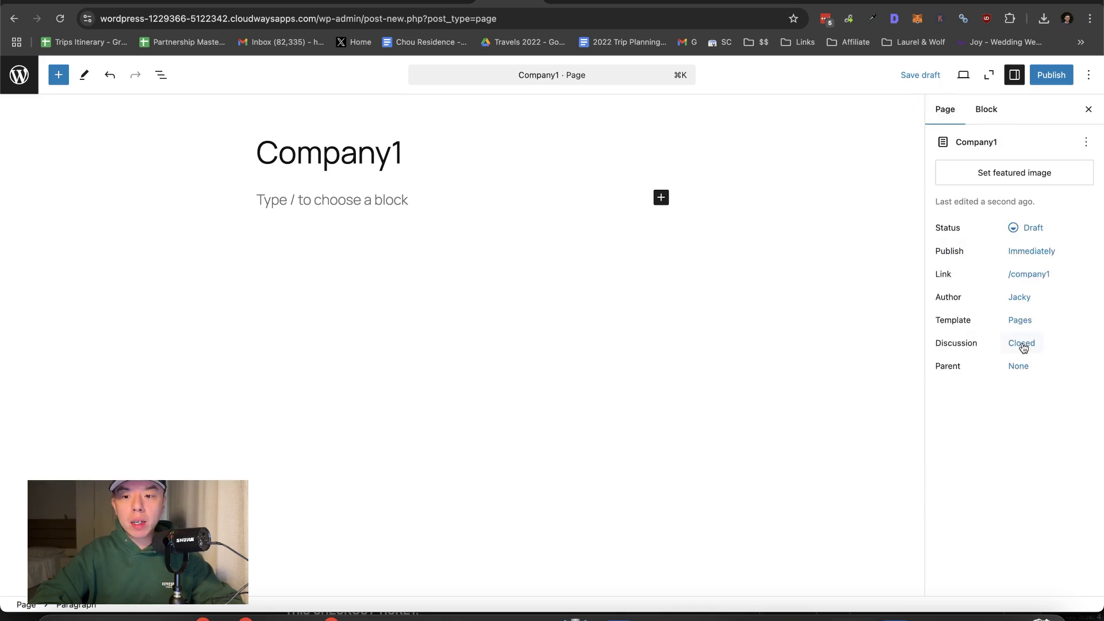
click(1017, 366)
click(826, 499)
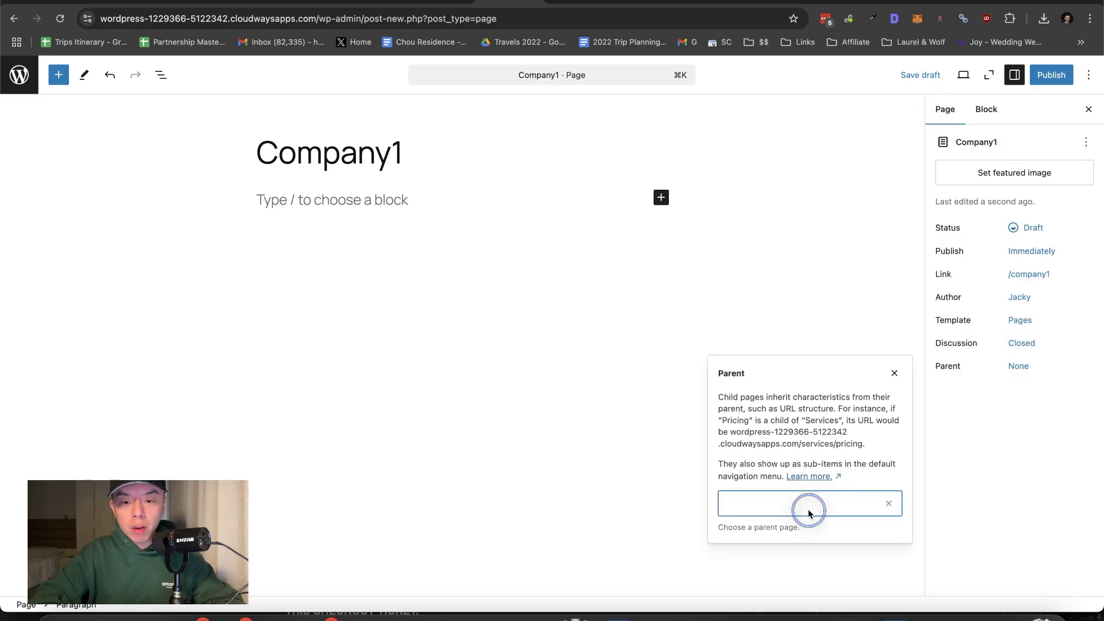
scroll(816, 336, down, 1)
click(828, 277)
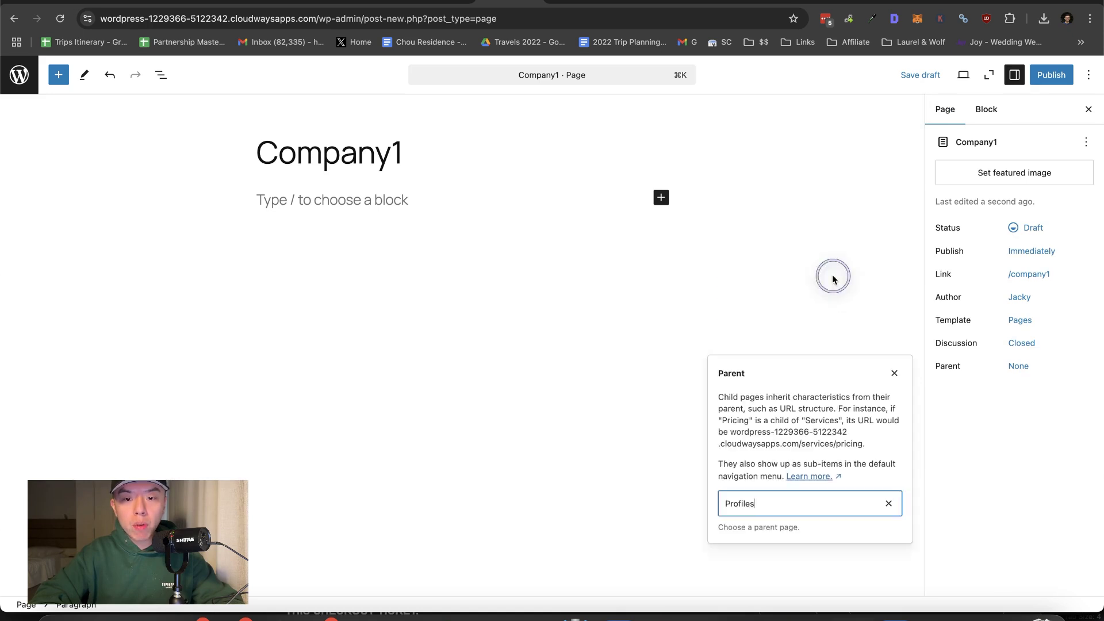
Step: Describe Company1 as the best SEO company in Vancouver, founded in 2022, then publish and view it
click(745, 225)
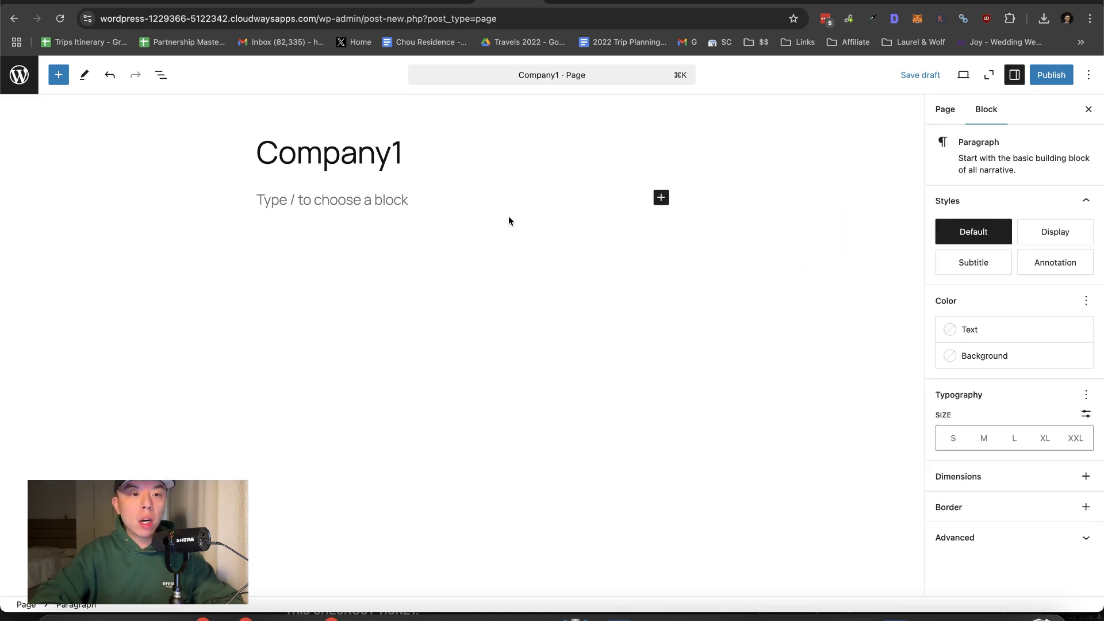
text(Company1 is th)
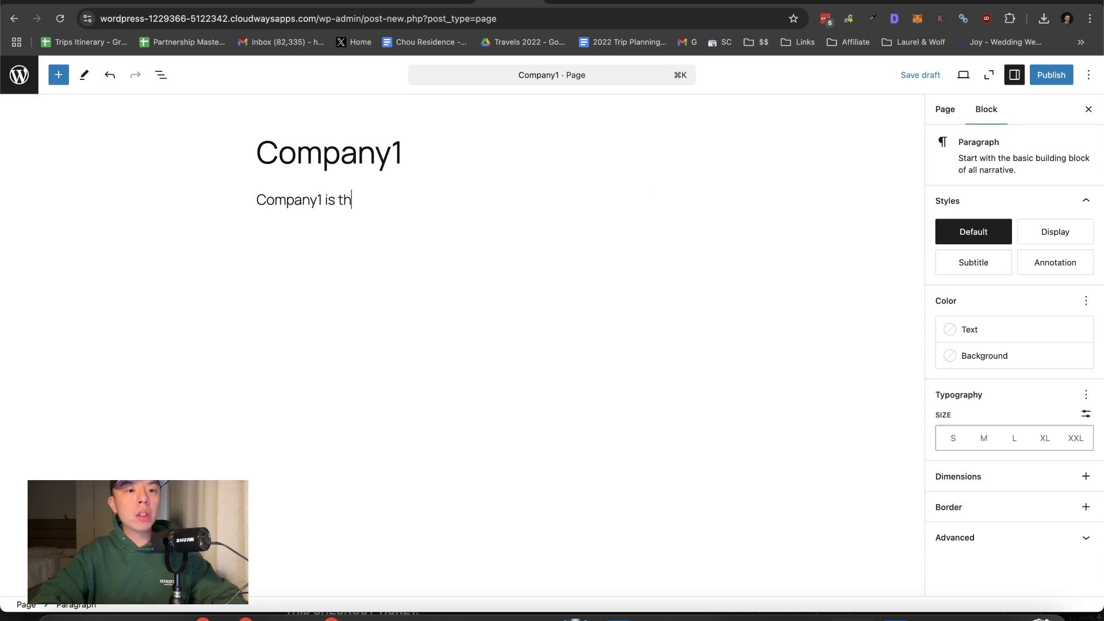
text(e best seo company )
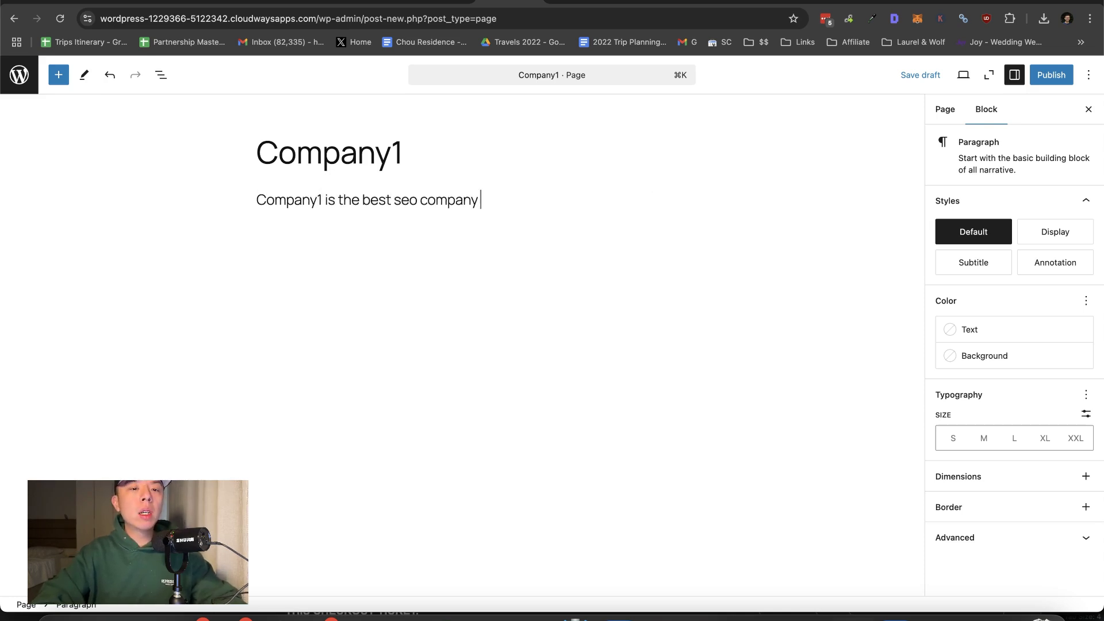
text(in vanc)
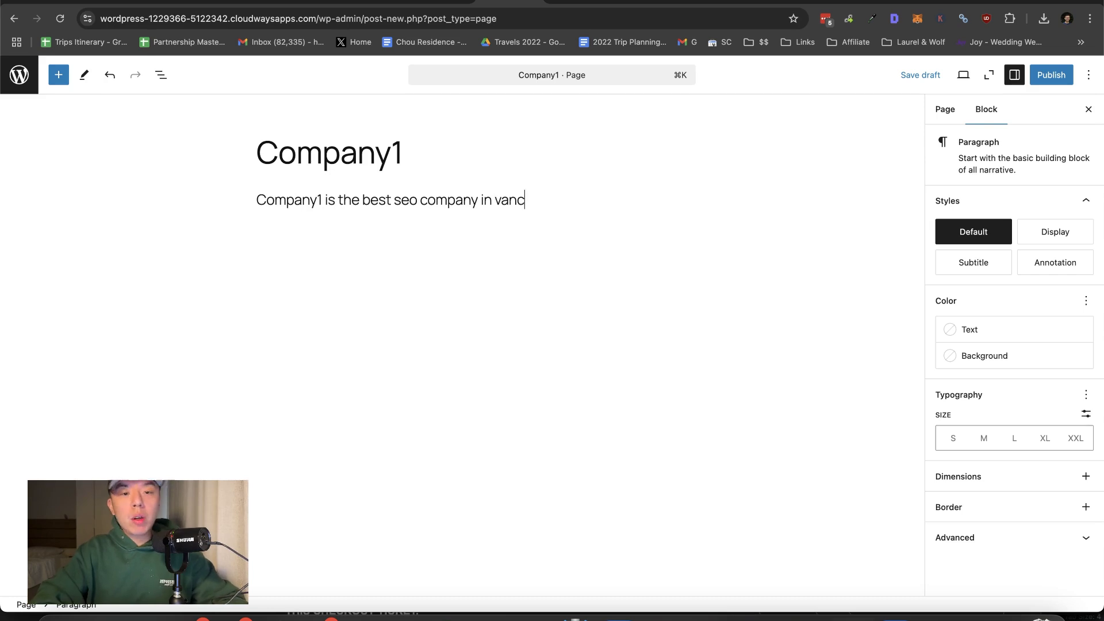
text(ouver, founded)
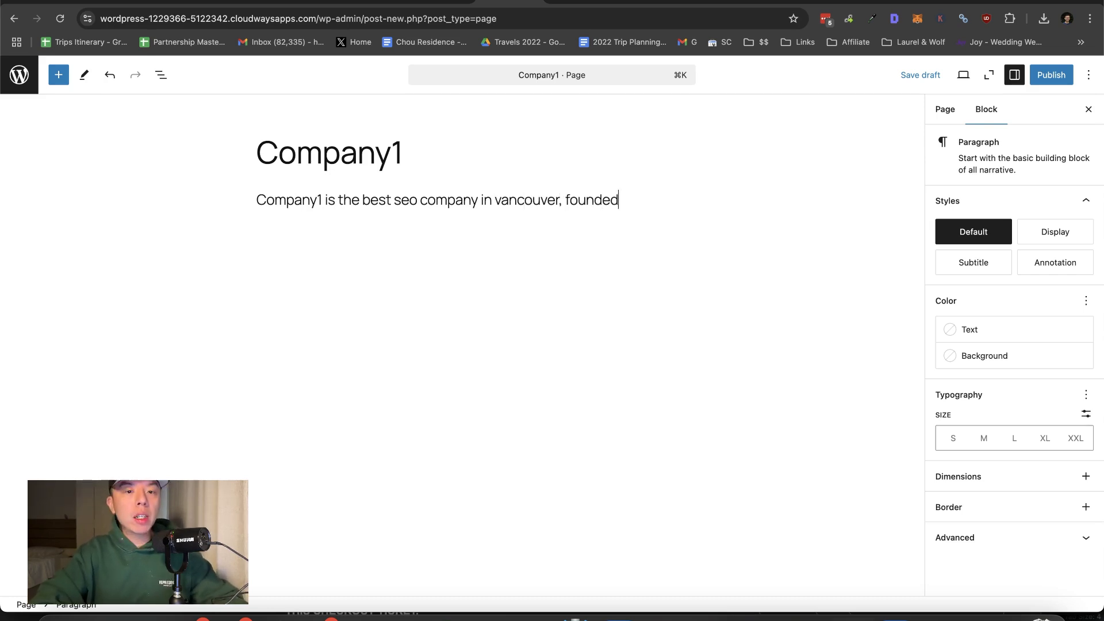
text( in 2022)
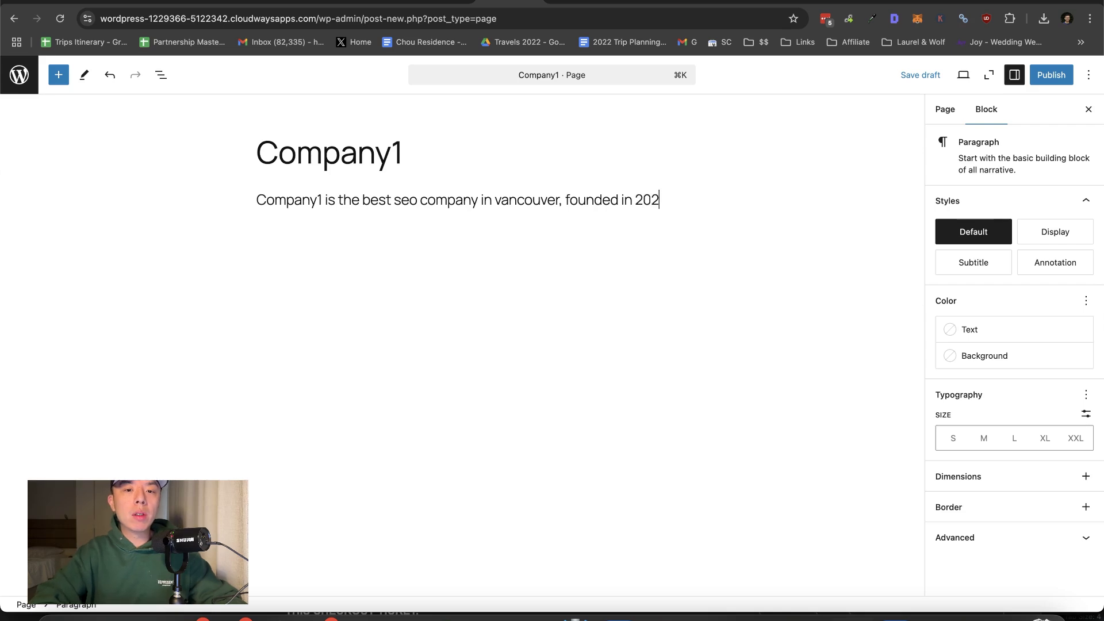
click(1056, 75)
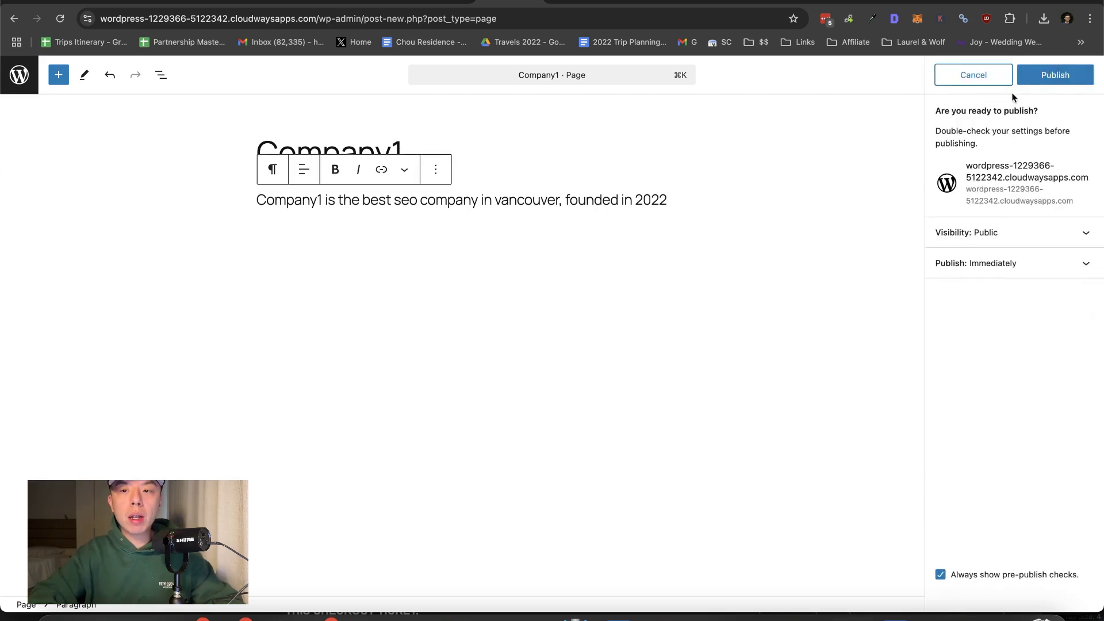
click(1041, 75)
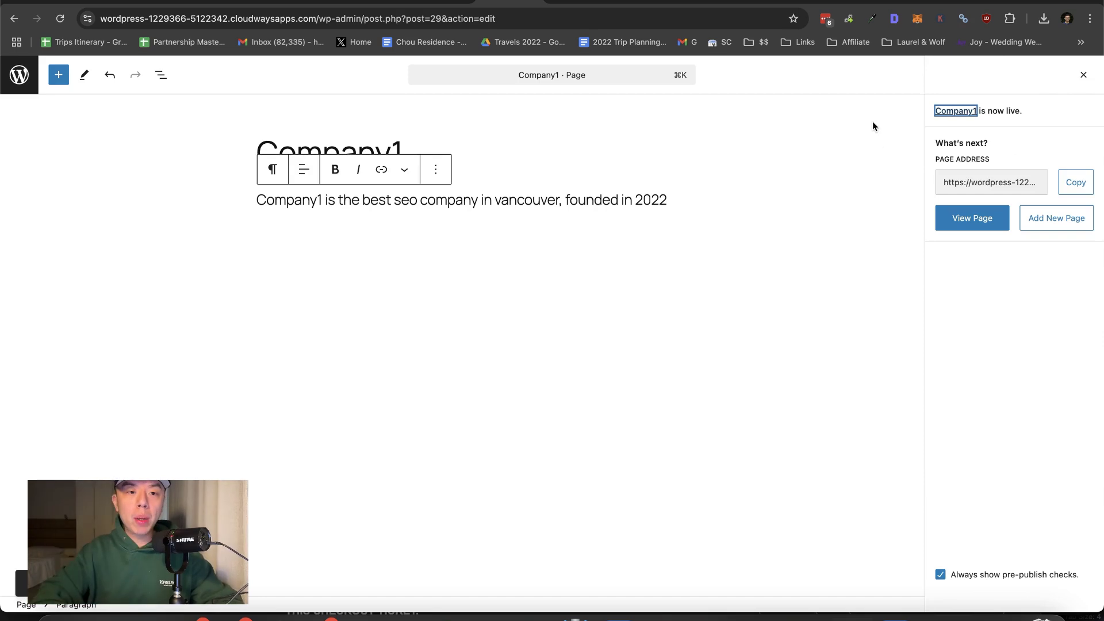
click(947, 229)
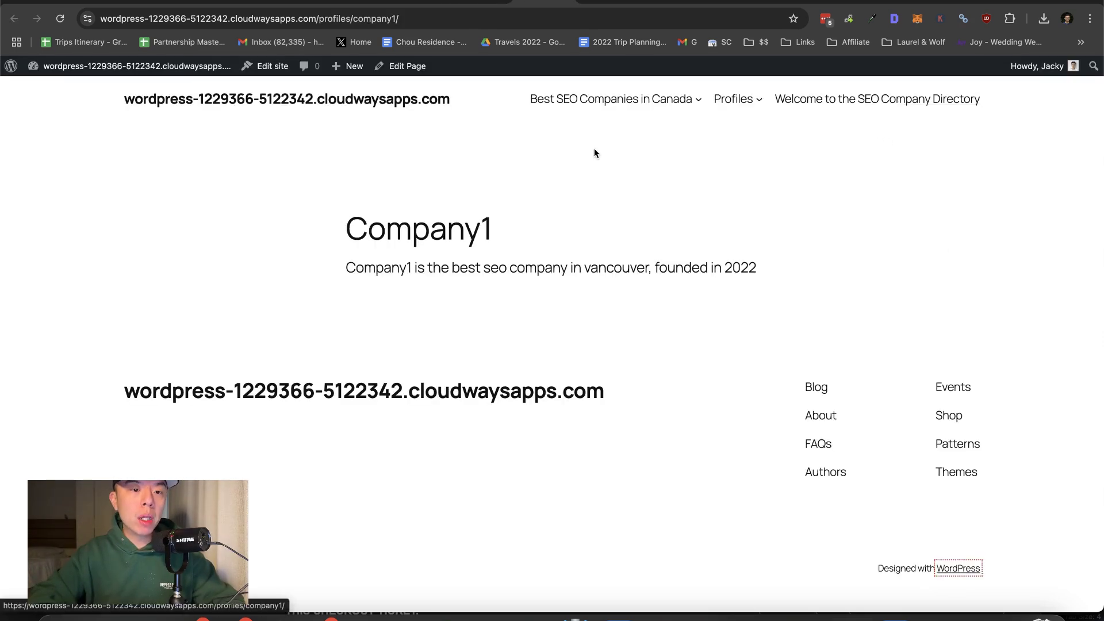
Step: Under Company1 on the BC page, add a 'See profile' line linked to /profiles/company1/ and save
click(469, 19)
click(587, 5)
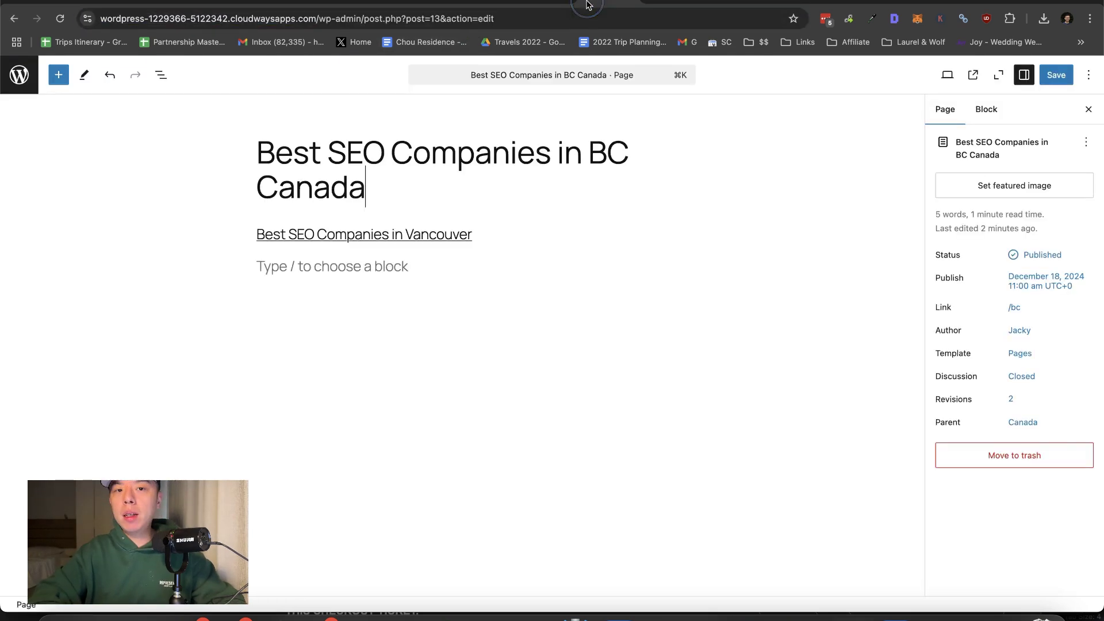
click(665, 5)
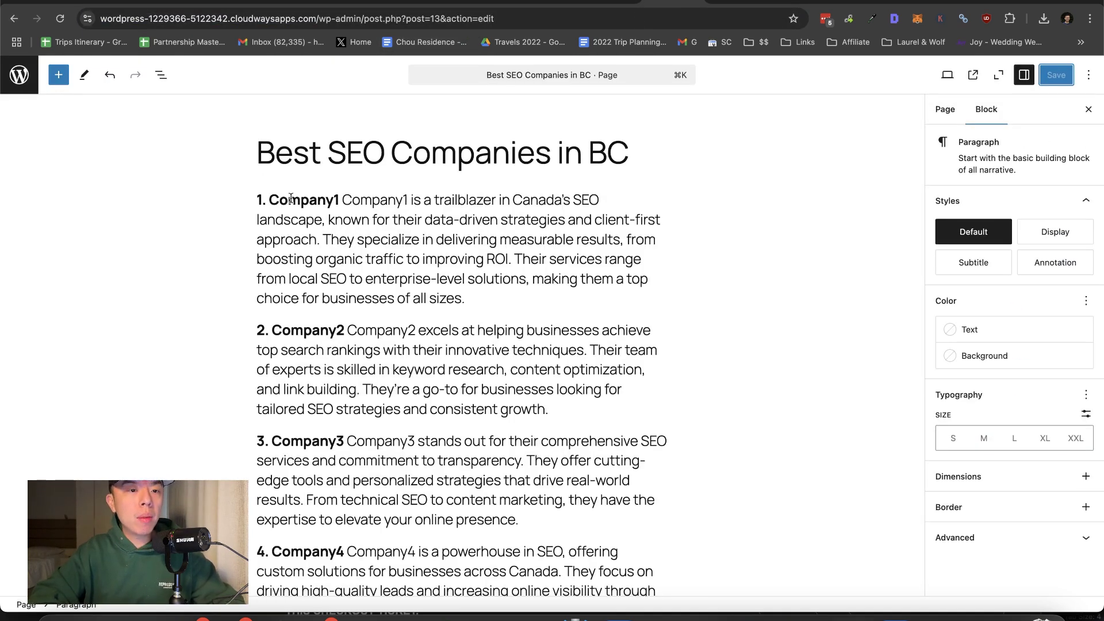
click(495, 299)
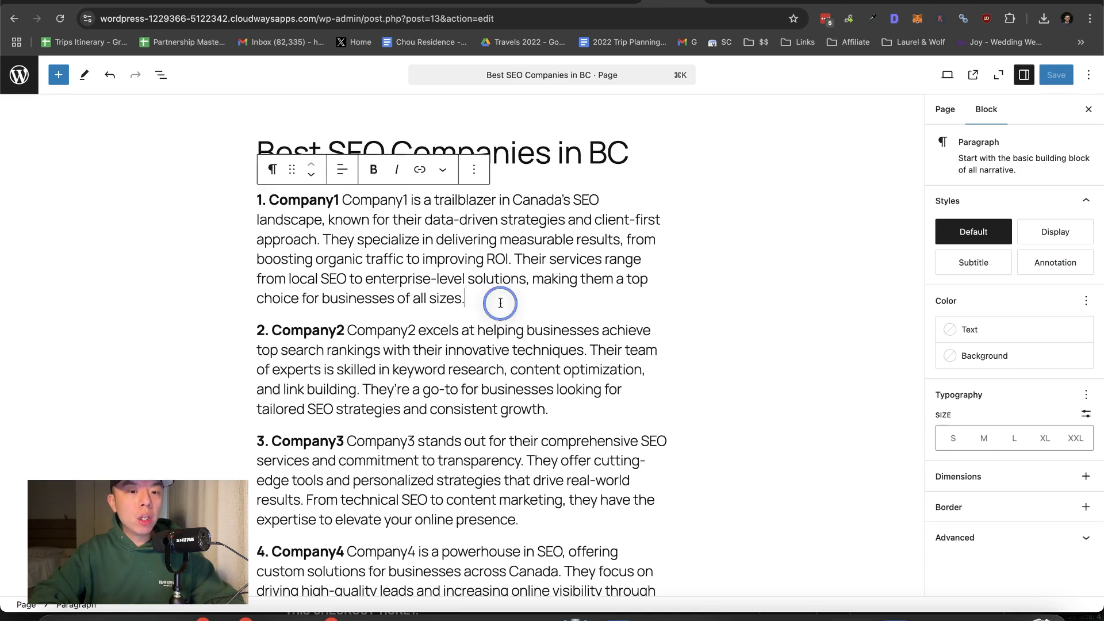
key(Return)
text(See profile)
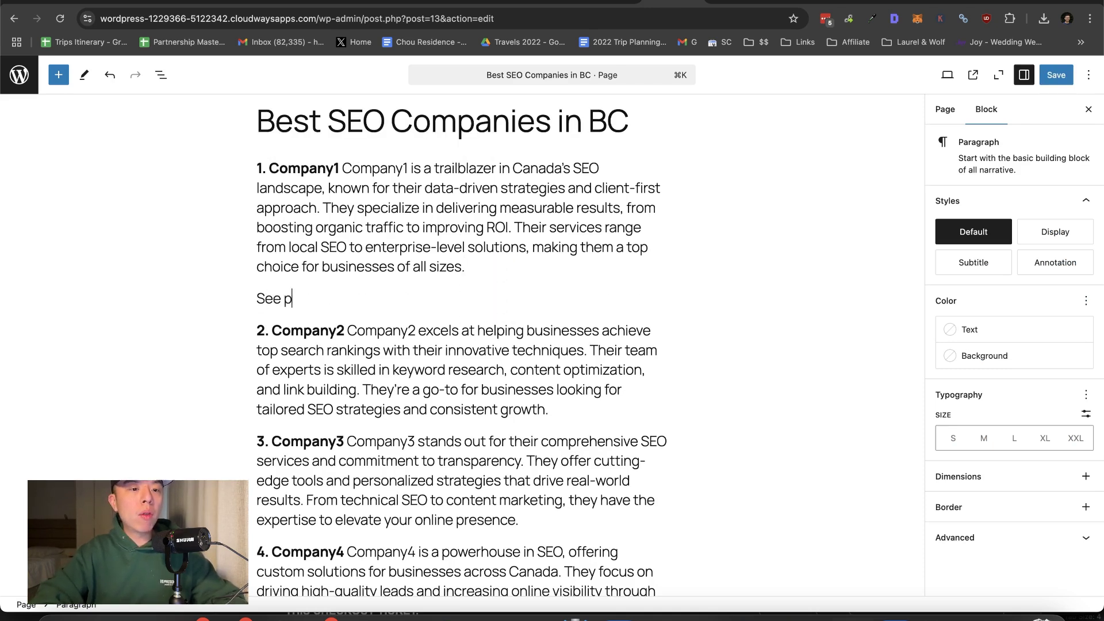
key(super+a)
key(super+k)
text(wordpress-1229366-5122342.cloudwaysapps.com/profile/company1/)
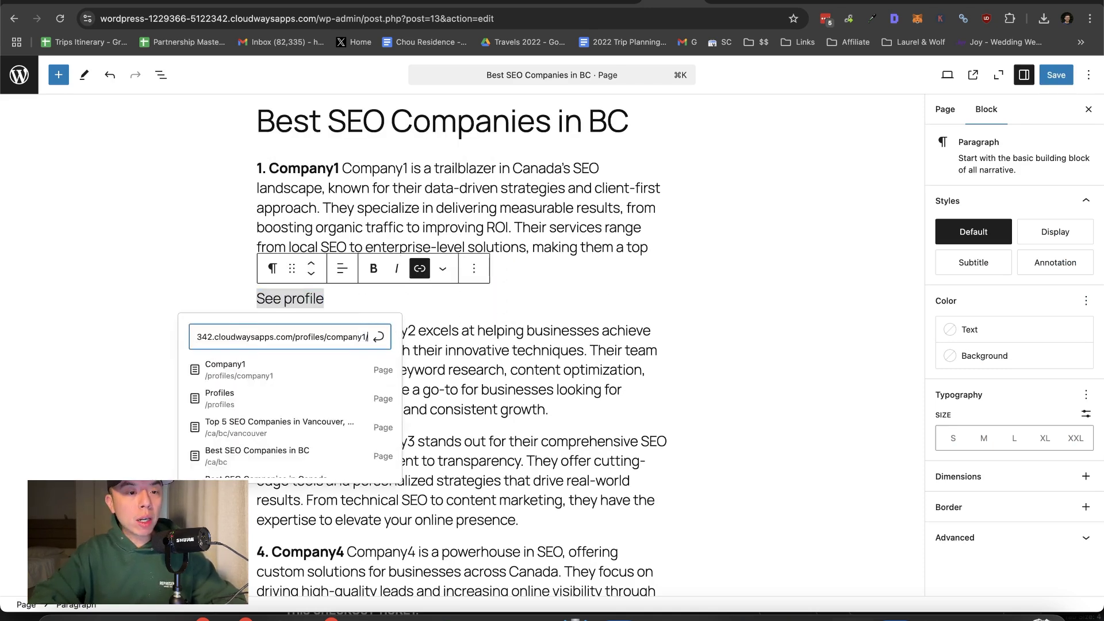
key(Return)
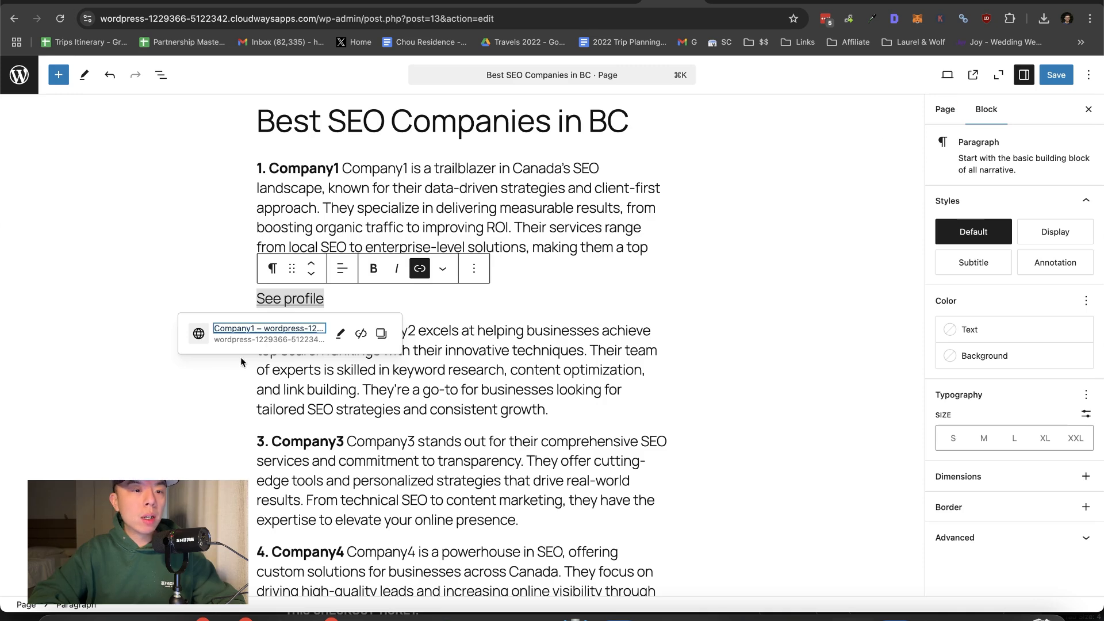
click(1054, 81)
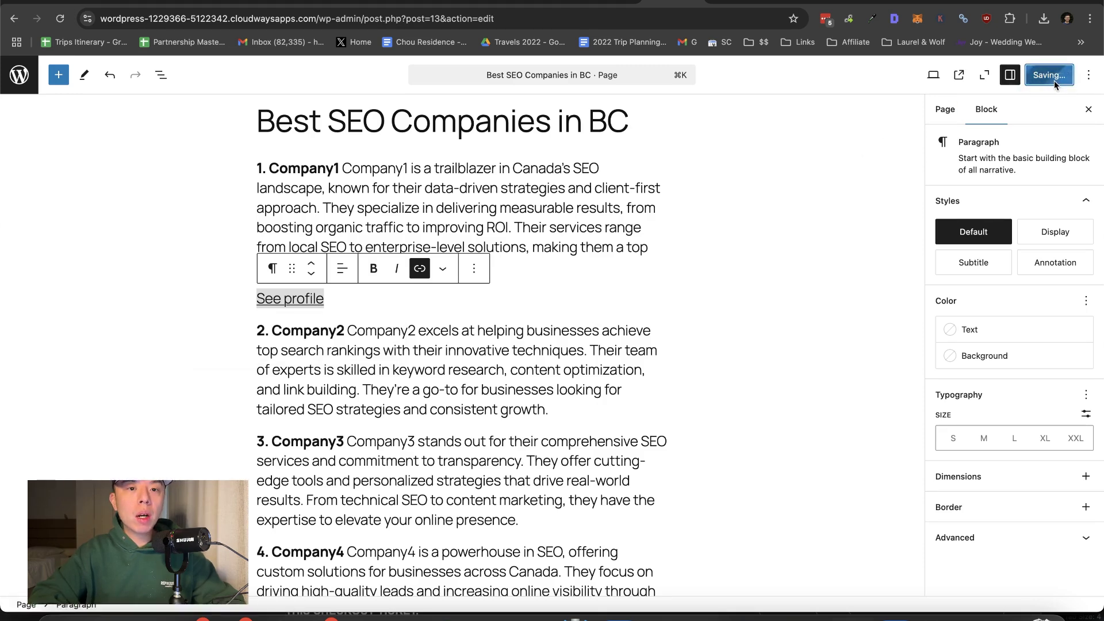
Step: In the Vancouver page, add a 'See company profile' line inside Company1's list entry
click(742, 3)
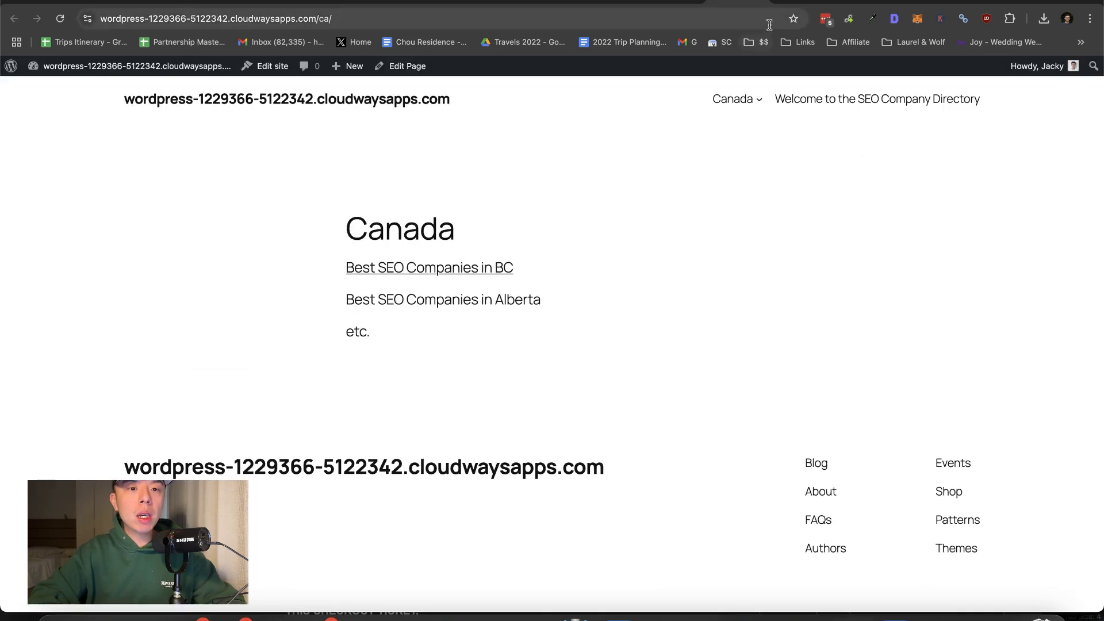
key(ctrl+Tab)
scroll(470, 244, down, 3)
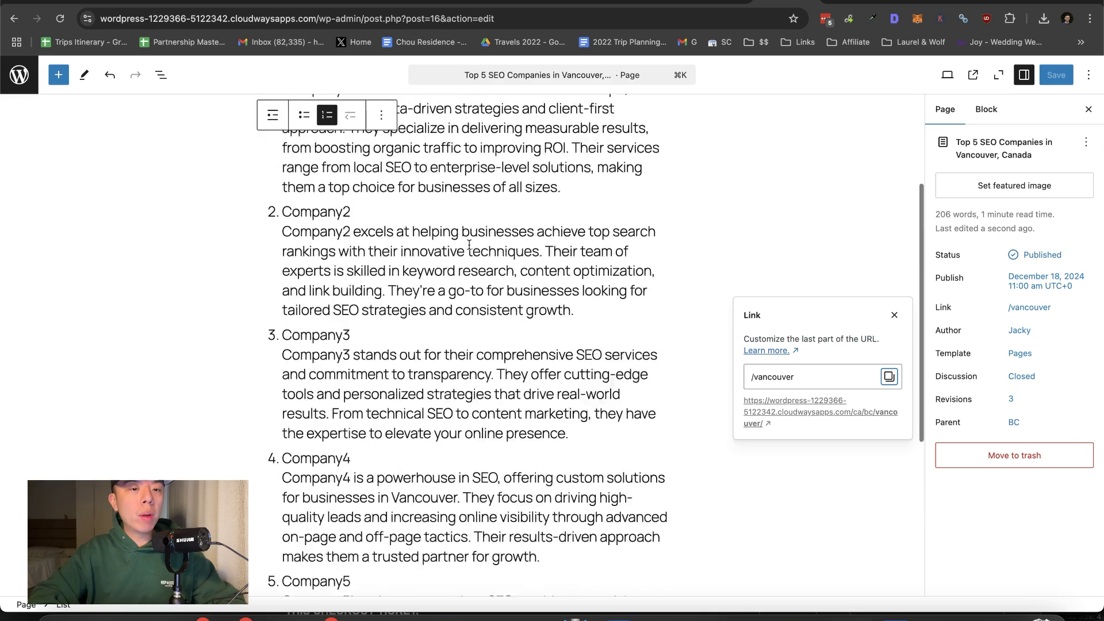
scroll(469, 245, up, 3)
click(571, 333)
key(Return)
text(S)
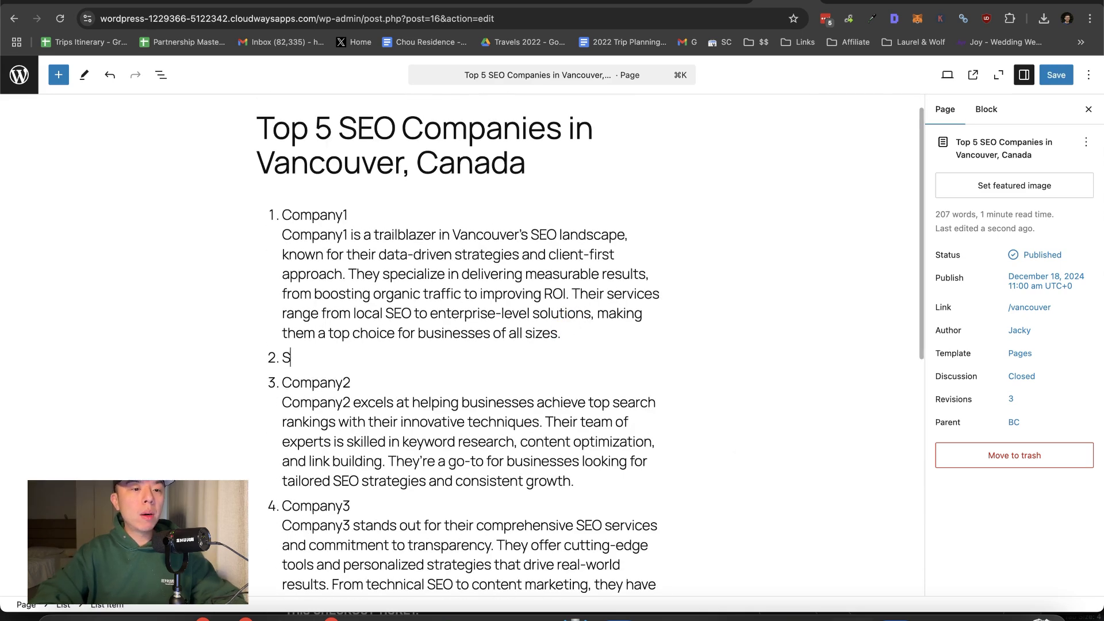
key(BackSpace)
key(BackSpace)
key(Return)
key(BackSpace)
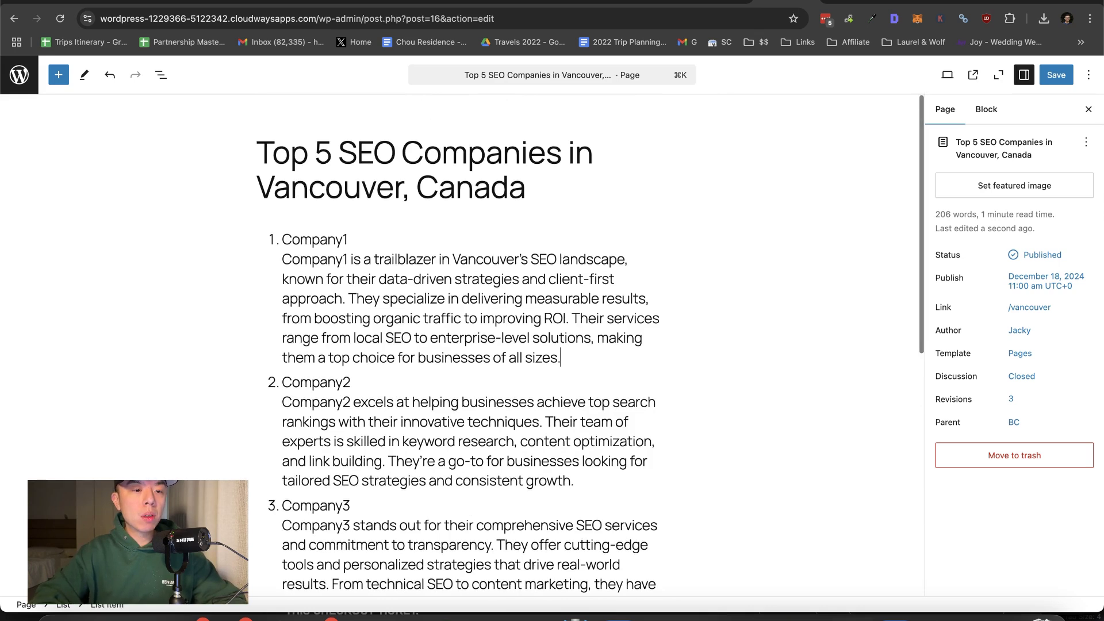
key(shift+Return)
text(See compa)
text(ny profile)
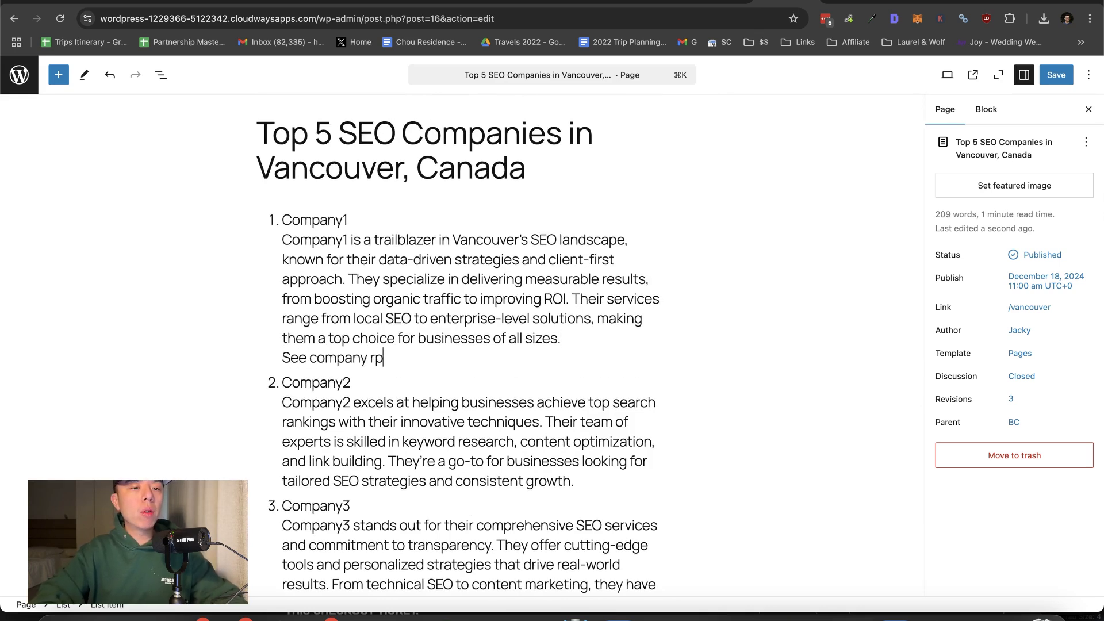
Step: Link 'See company profile' to the Company1 profile page, save, and return to the pages list
key(shift+super+Left)
key(super+k)
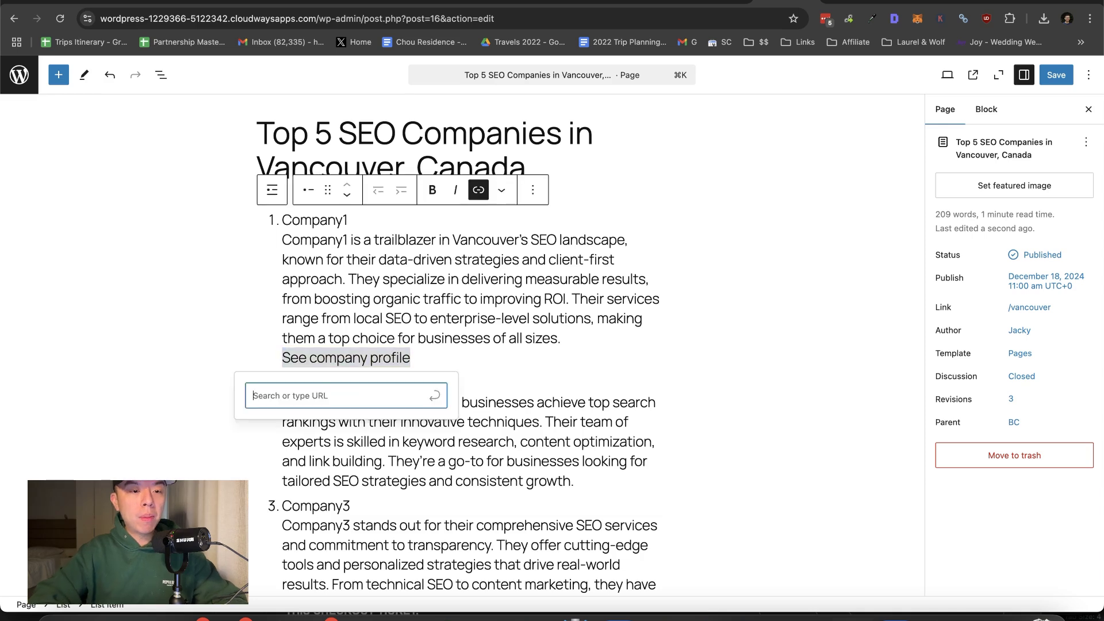
key(super+v)
key(Return)
key(Escape)
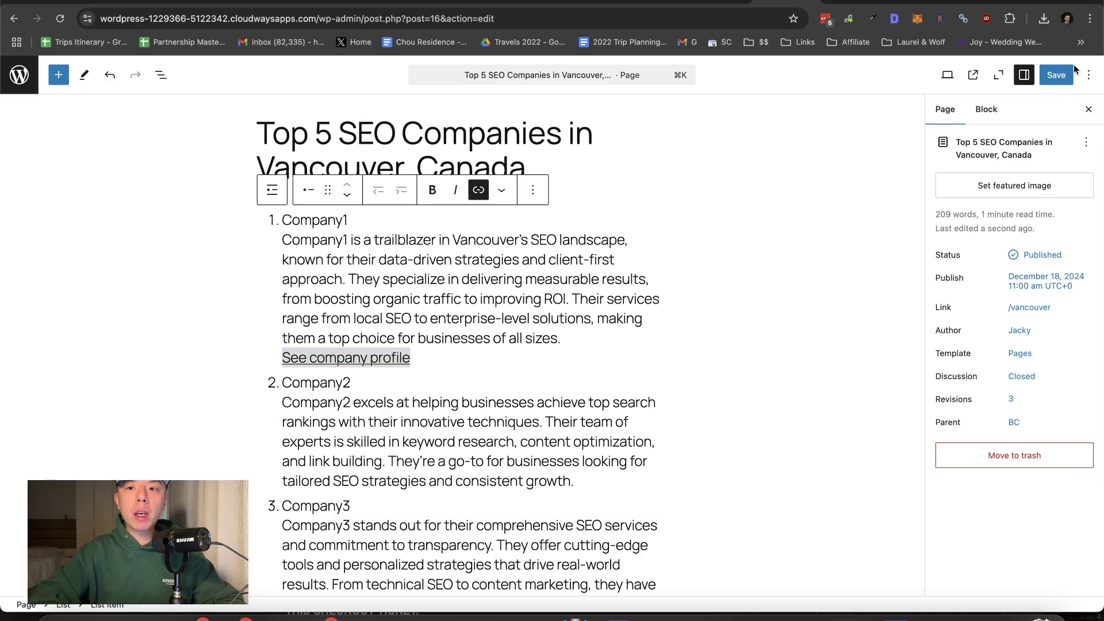
click(1055, 76)
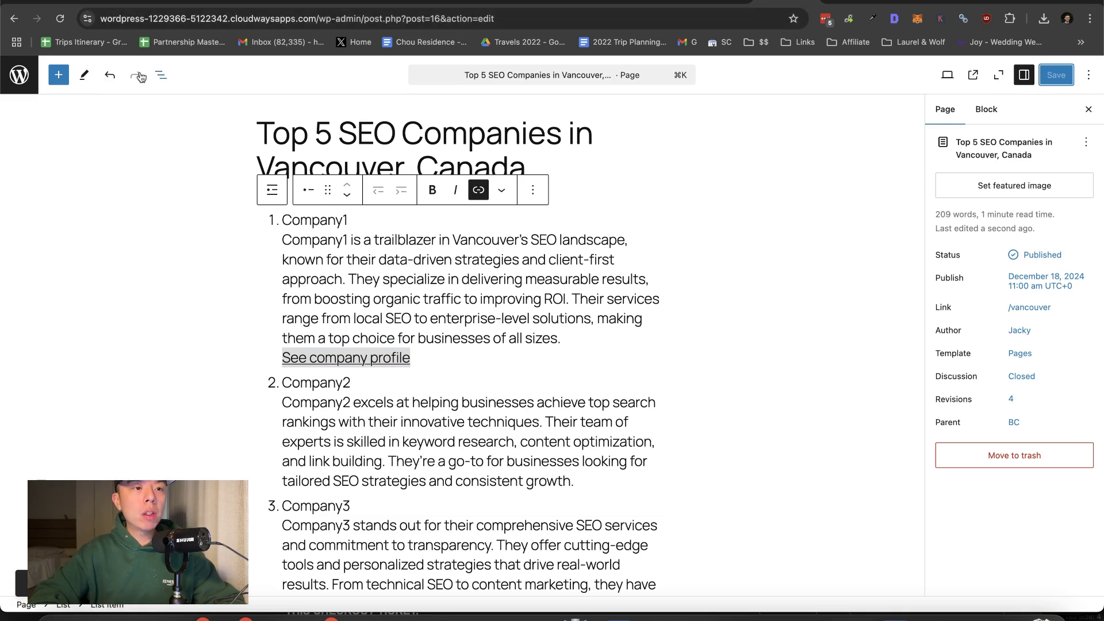
click(19, 75)
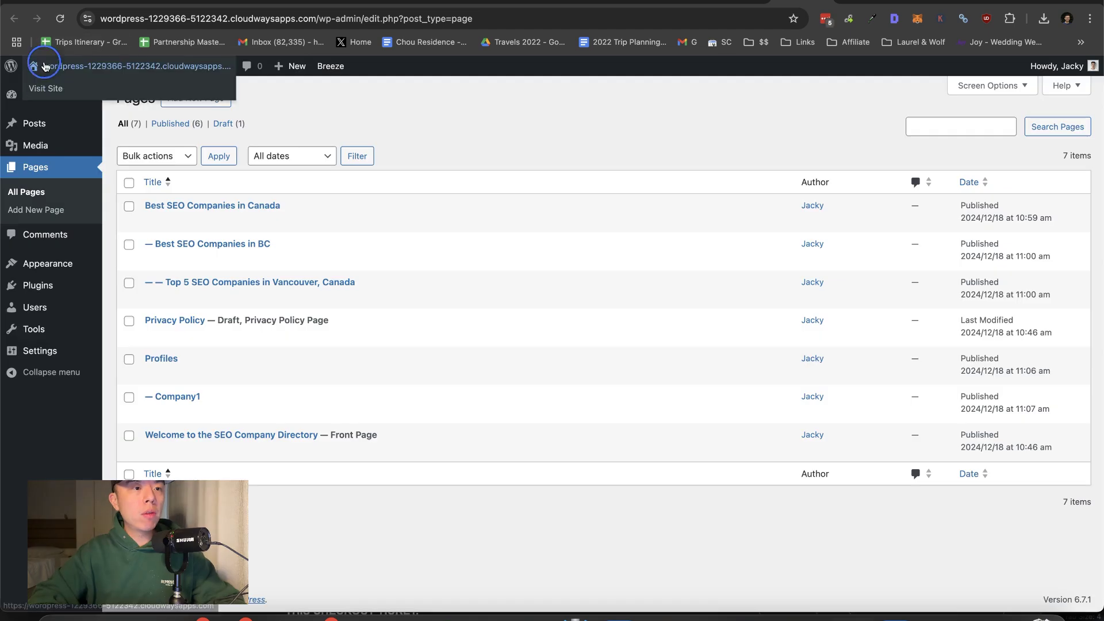
Step: From the live site's homepage, open the Best SEO Companies in Canada page
click(87, 67)
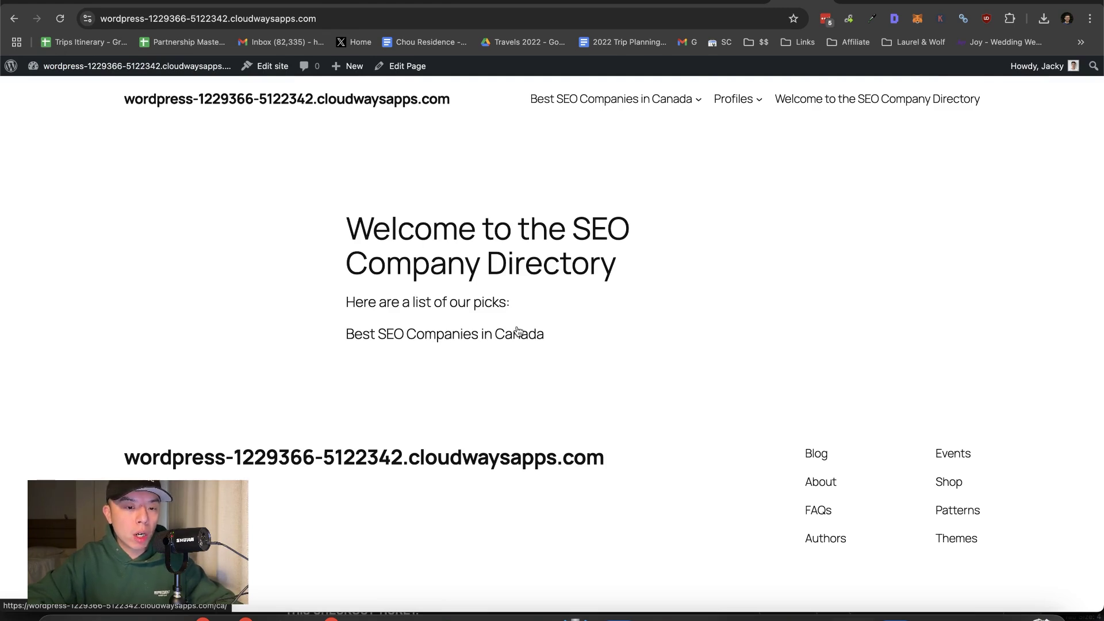
mouse_move(656, 109)
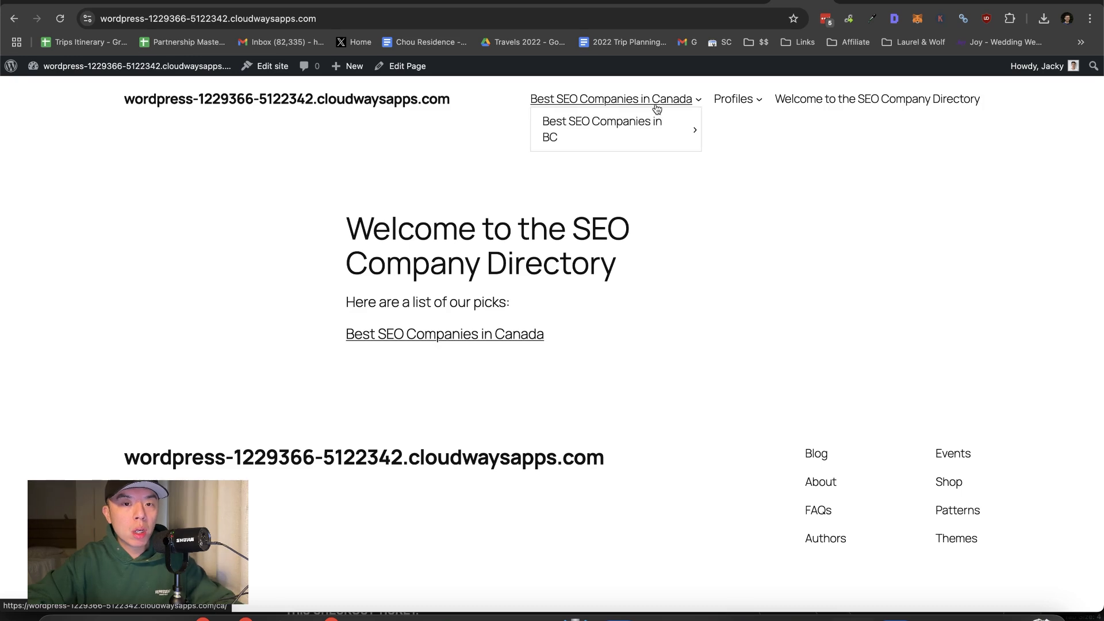
drag(671, 104, 671, 104)
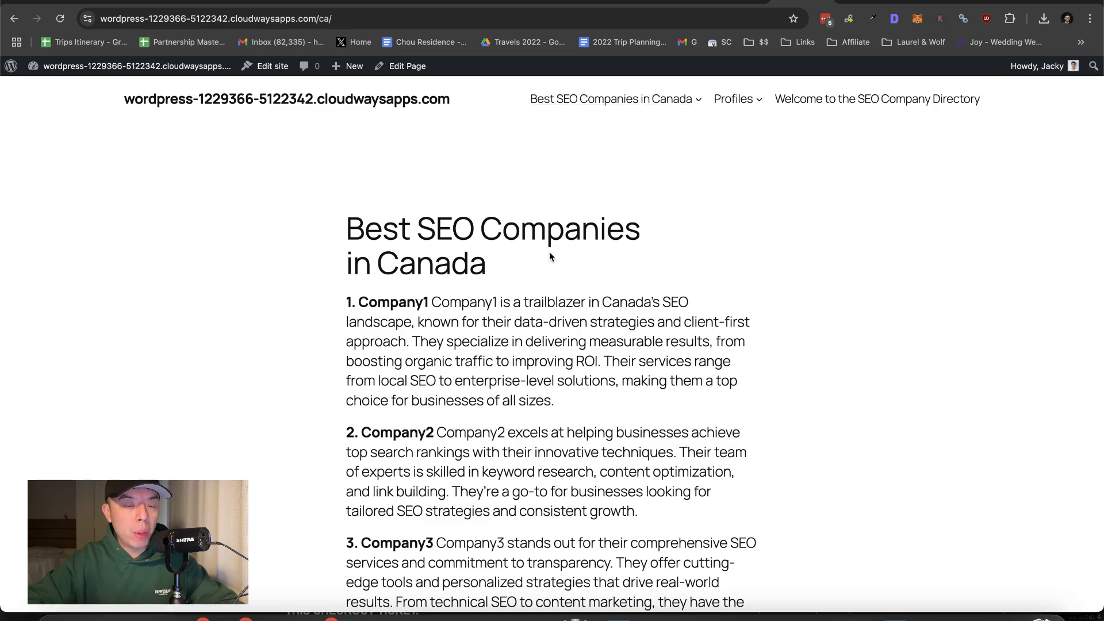
Step: Scroll up and down the Canada page to review its listings
scroll(550, 253, down, 3)
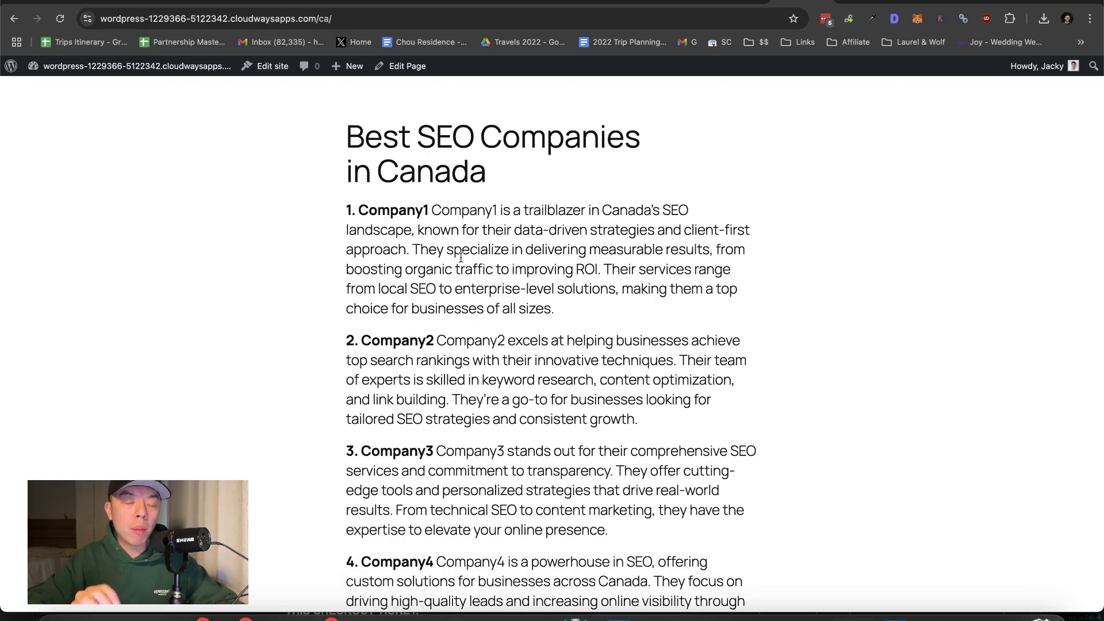
scroll(461, 257, down, 10)
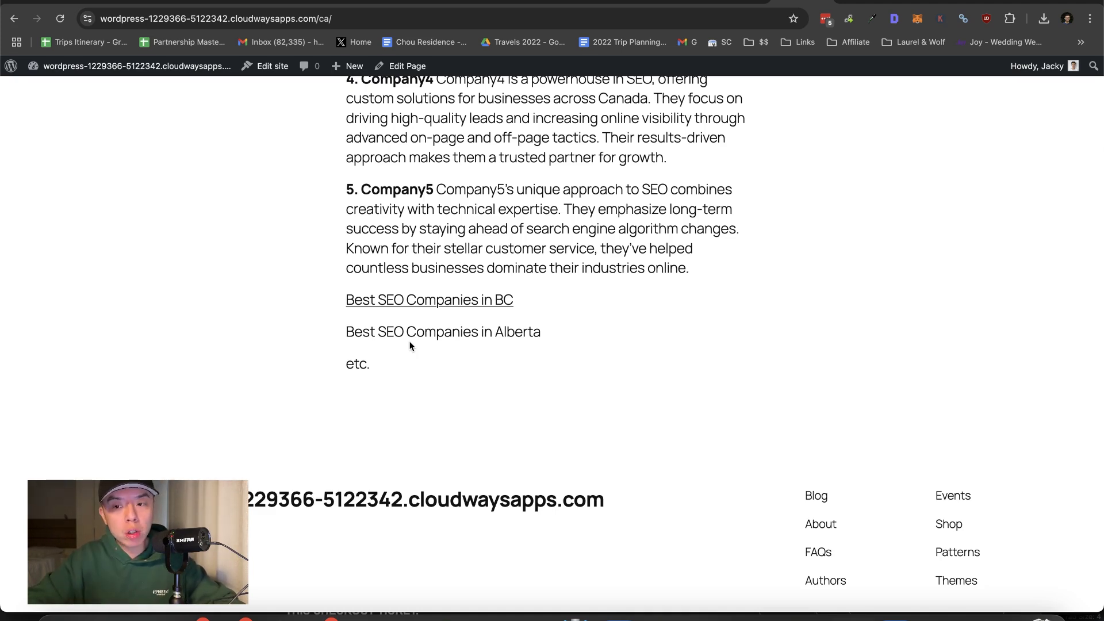
scroll(411, 345, up, 1)
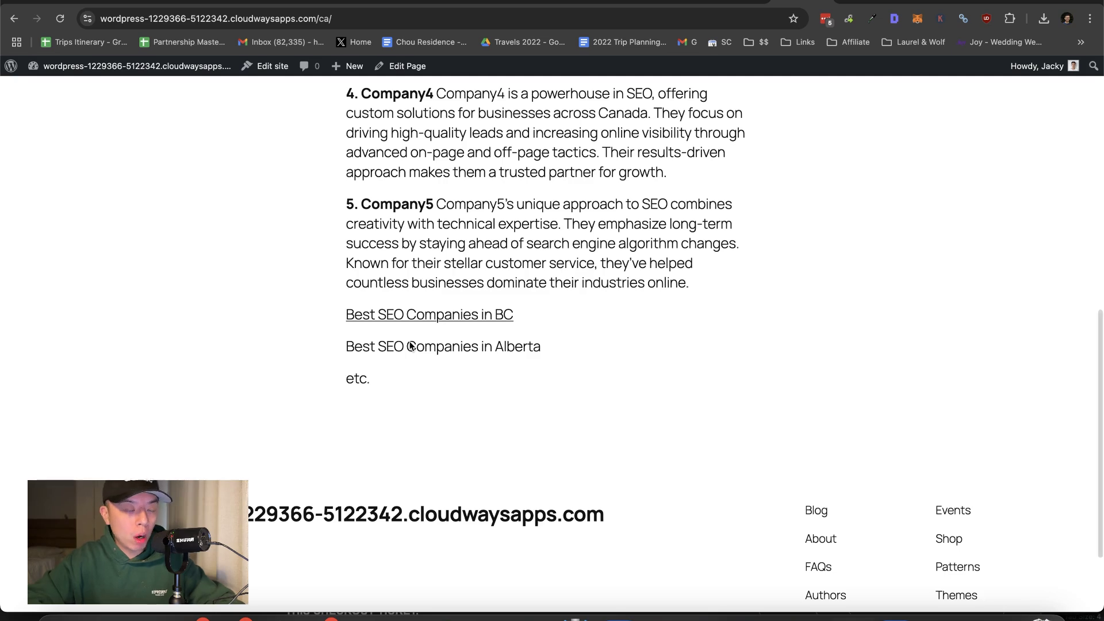
scroll(409, 341, up, 10)
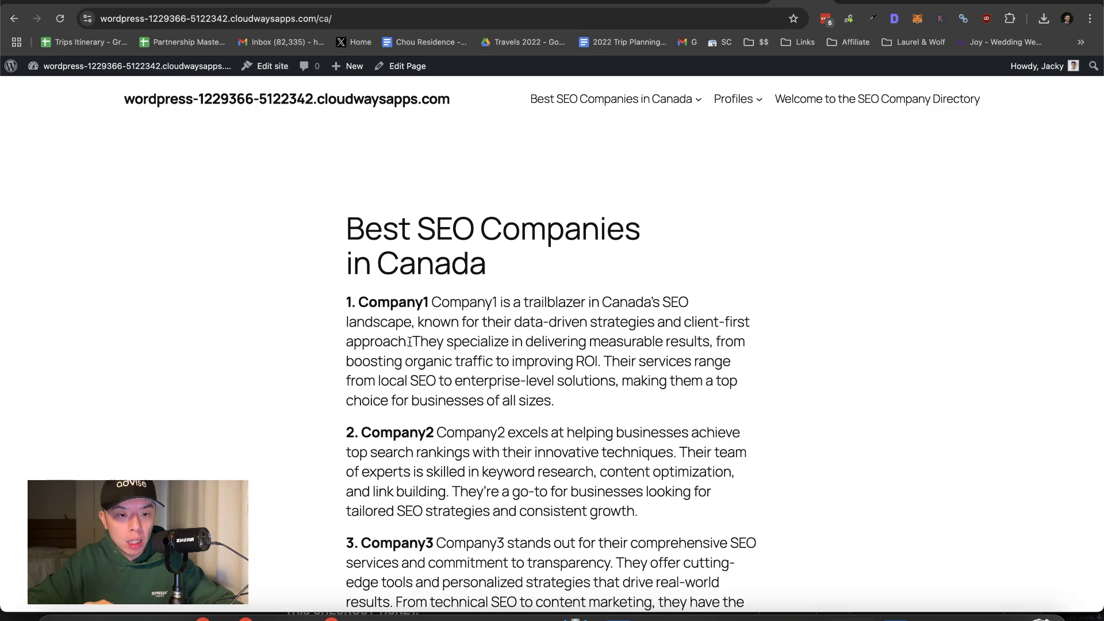
scroll(554, 153, down, 12)
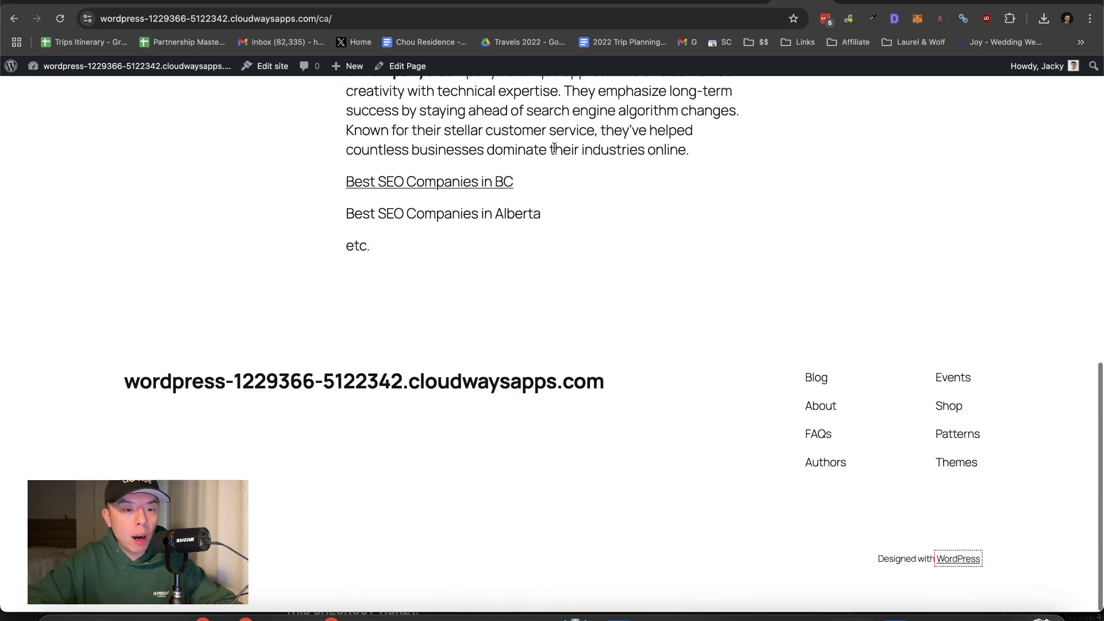
Step: Open the Best SEO Companies in BC page and scroll through it
click(475, 197)
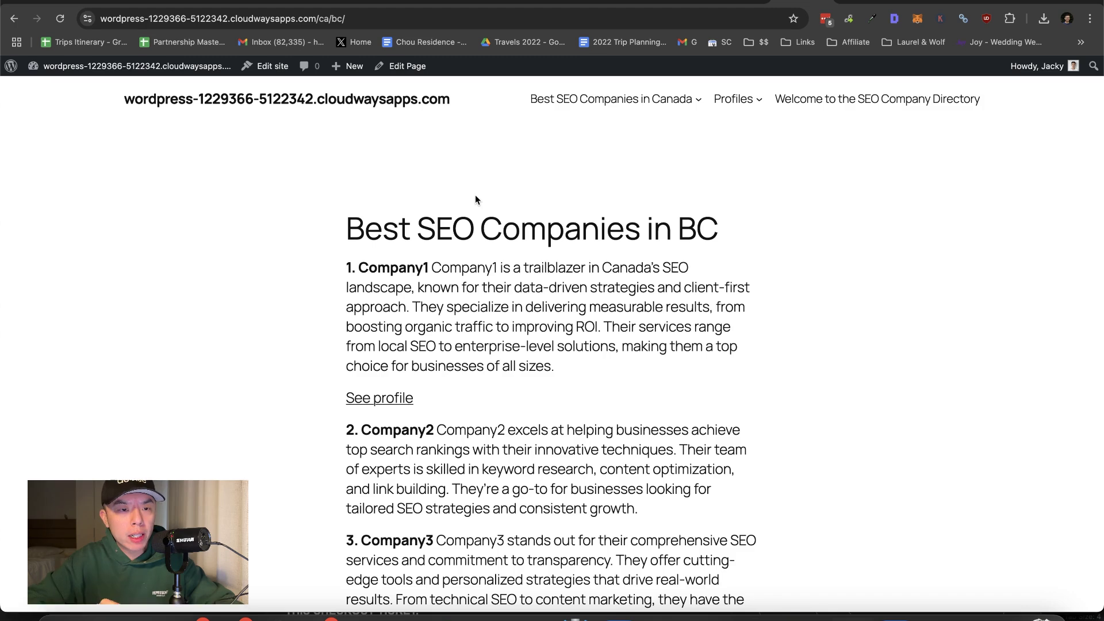
scroll(475, 199, down, 3)
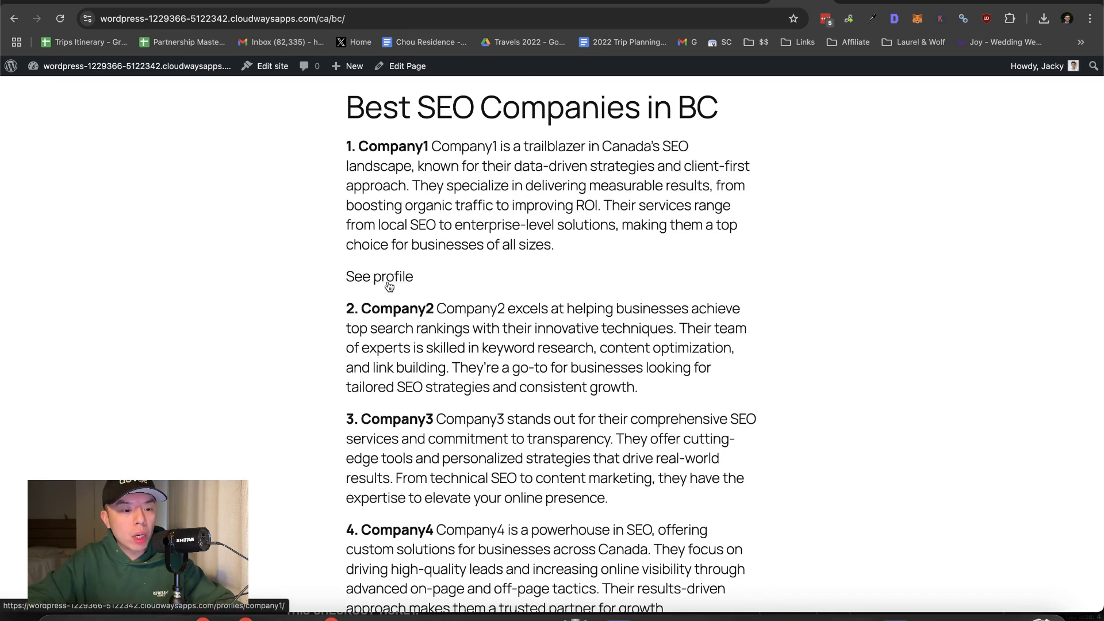
scroll(389, 285, up, 2)
scroll(498, 271, down, 10)
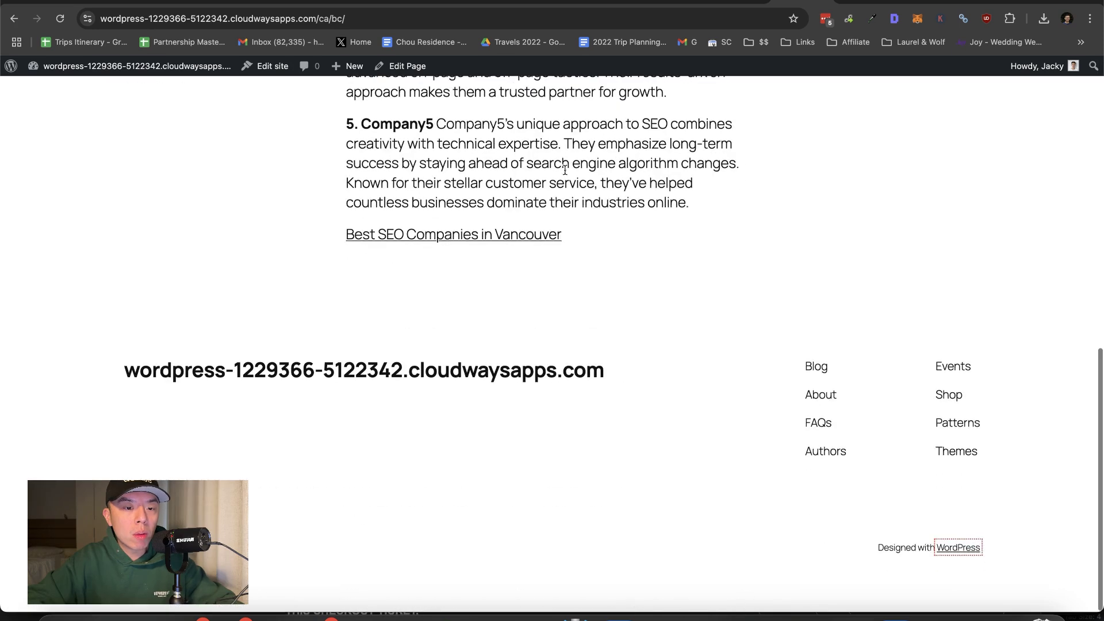
Step: Go to the Best SEO Companies in Vancouver page, then open Company1's profile
click(498, 270)
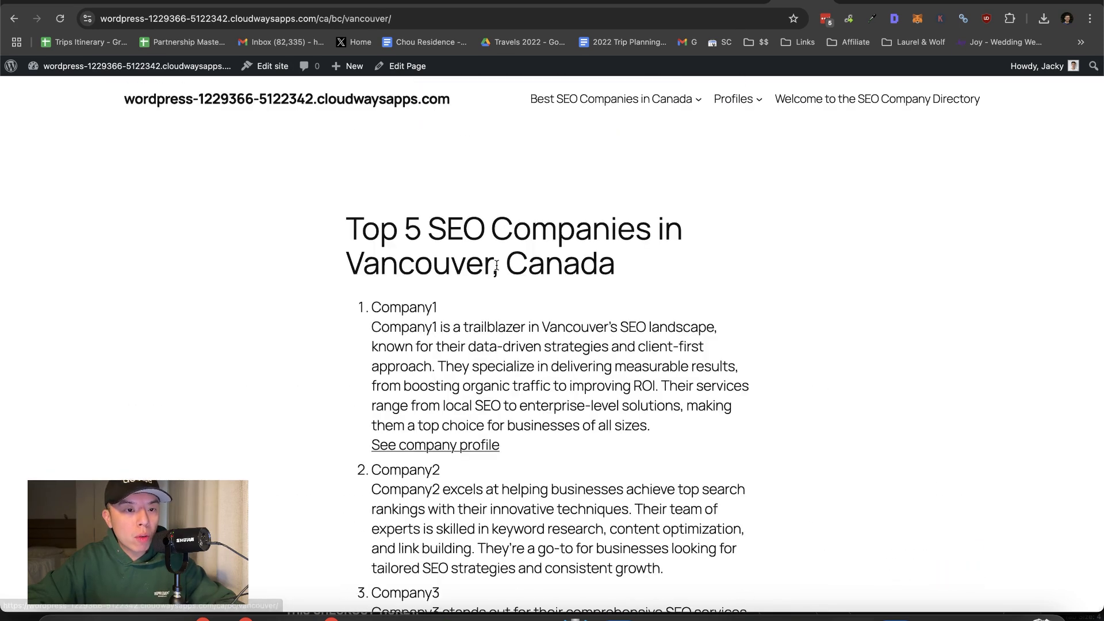
scroll(466, 269, down, 3)
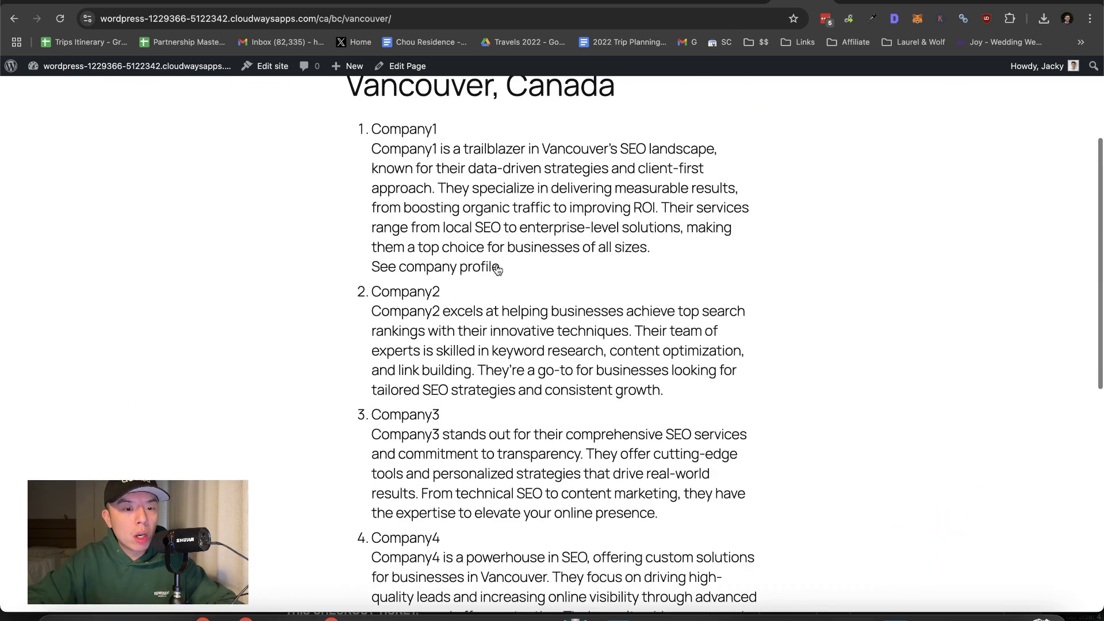
click(466, 269)
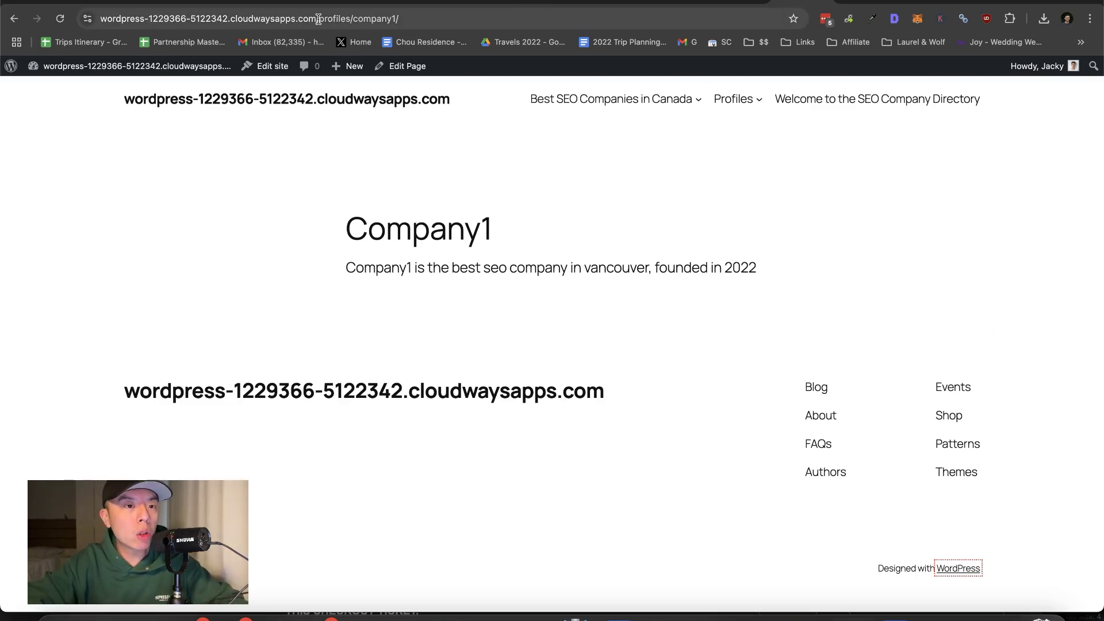
Step: Copy the site's home address and paste it below Notion's revenue table as a page mention
drag(320, 19, 92, 19)
key(super+c)
key(super+Tab)
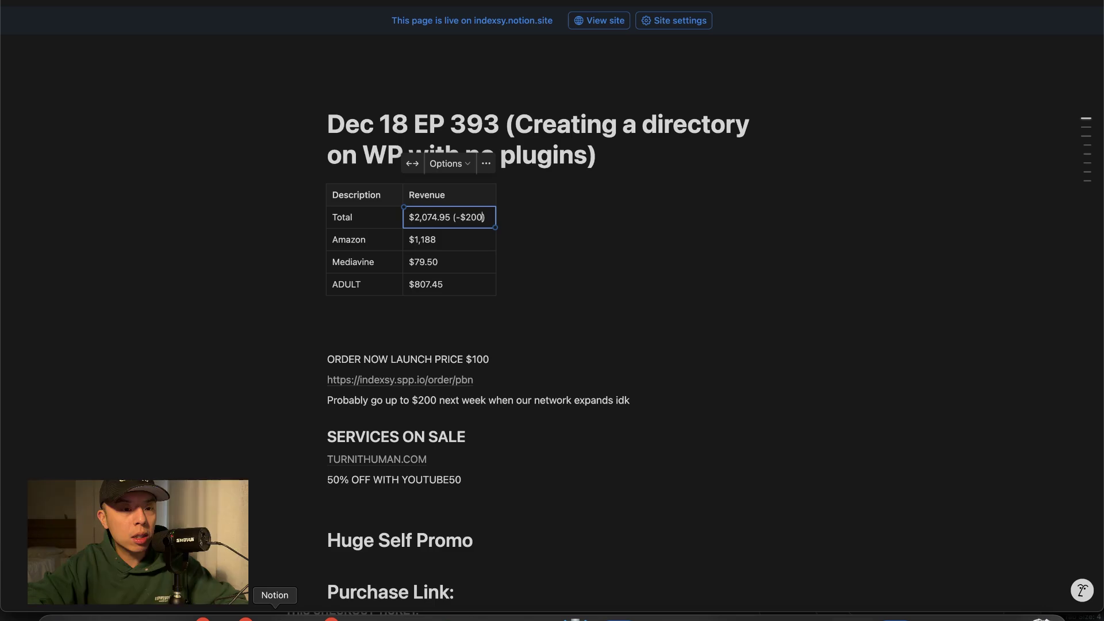
click(501, 316)
key(super+v)
key(Return)
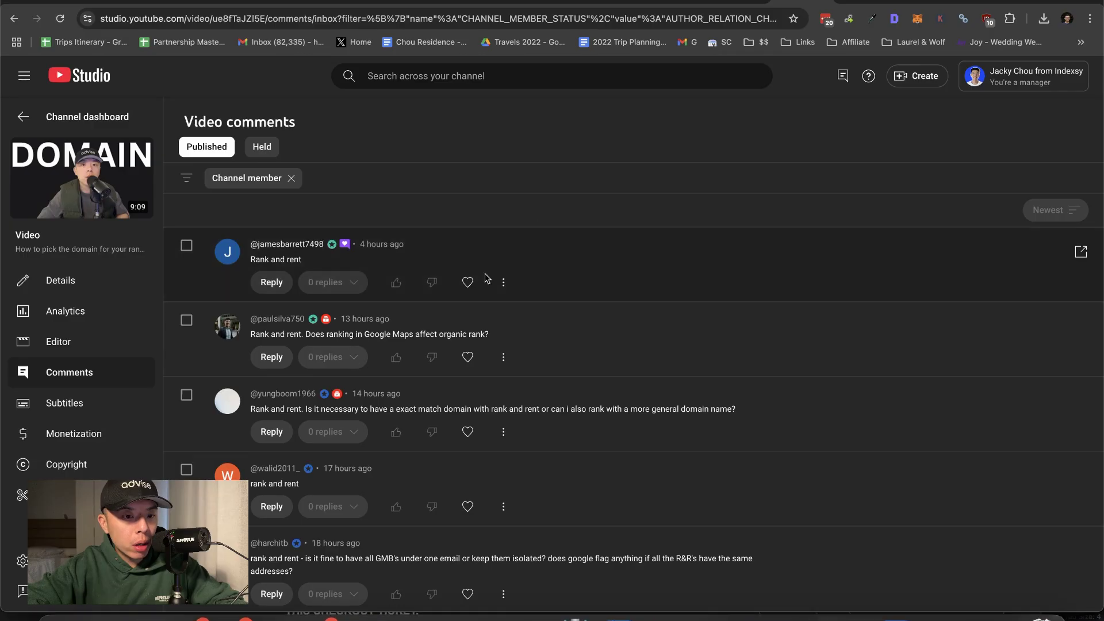
Step: Heart six channel-member comments, including the Rank and rent, Google Maps, exact-match domain and GMB questions
click(467, 283)
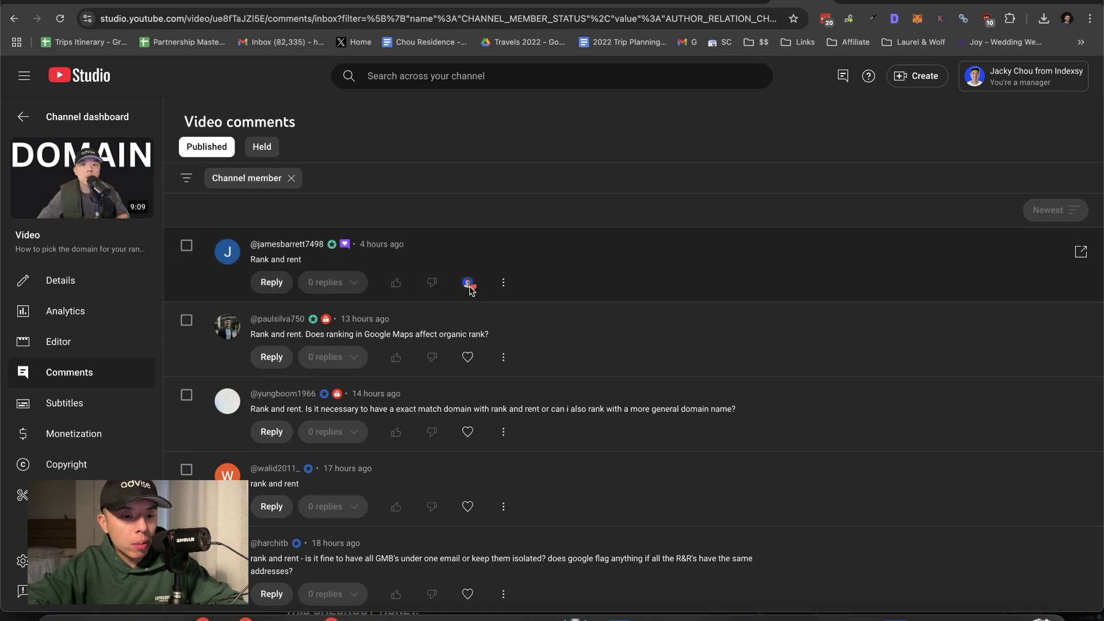
scroll(469, 285, down, 2)
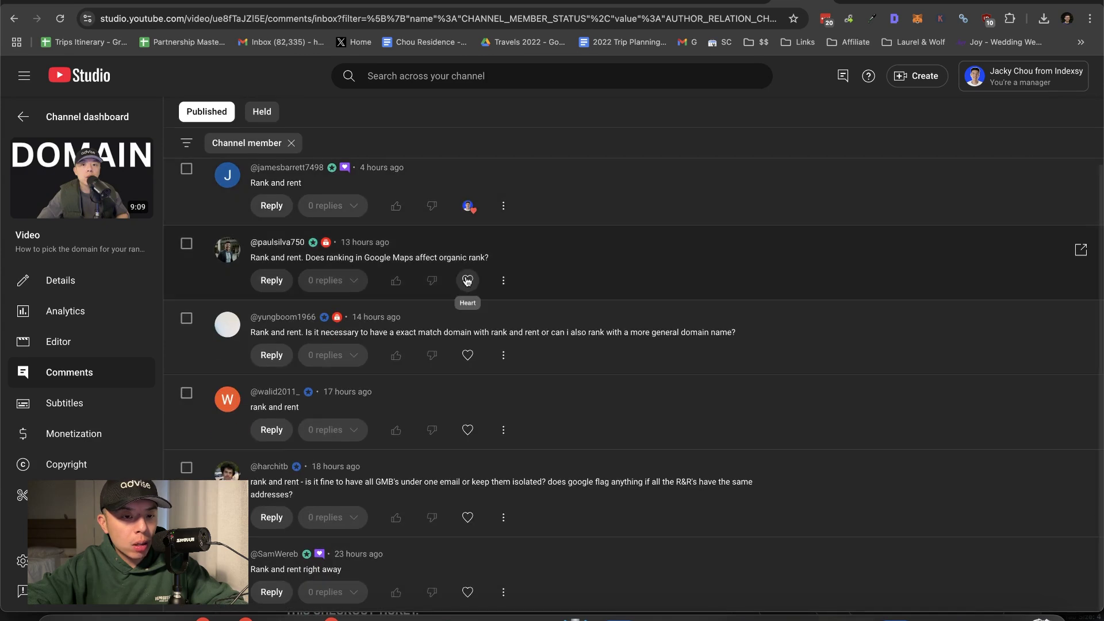
click(468, 281)
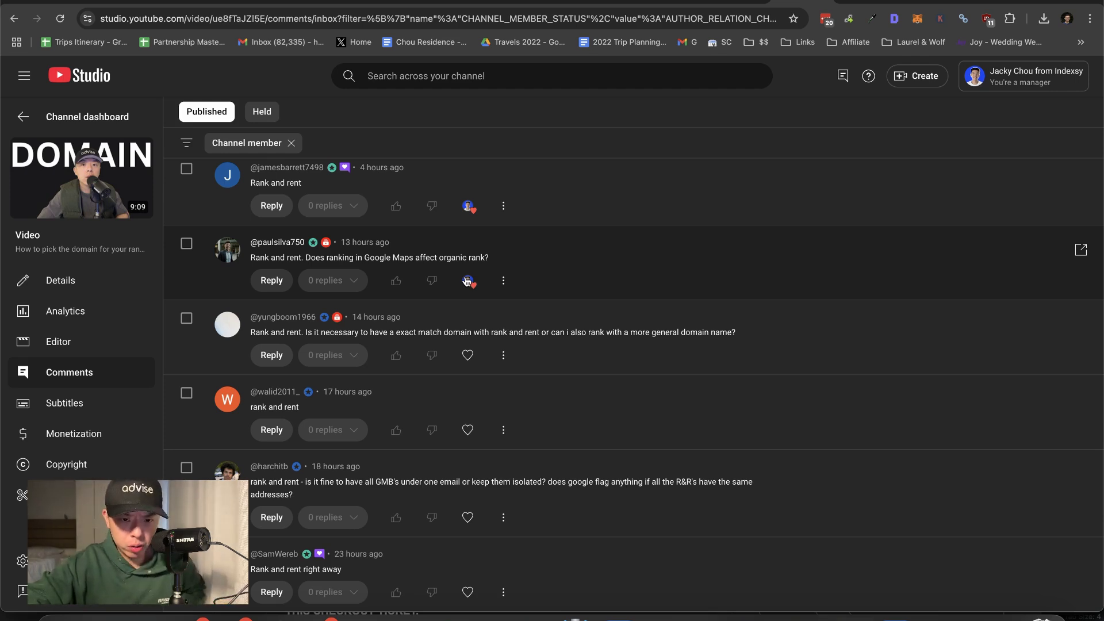
click(457, 353)
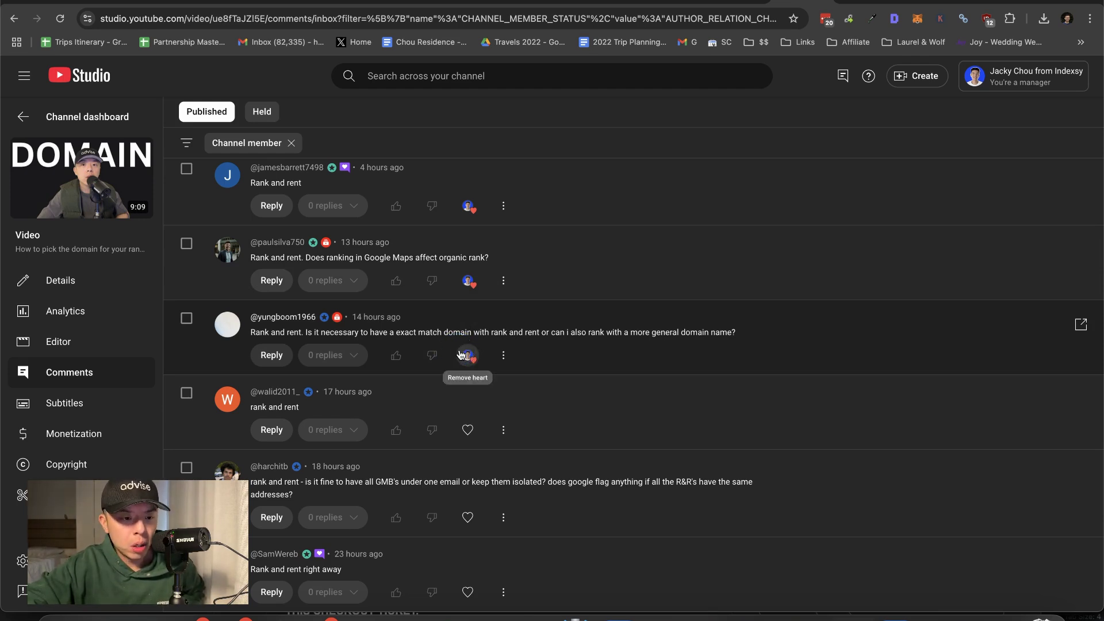
click(463, 430)
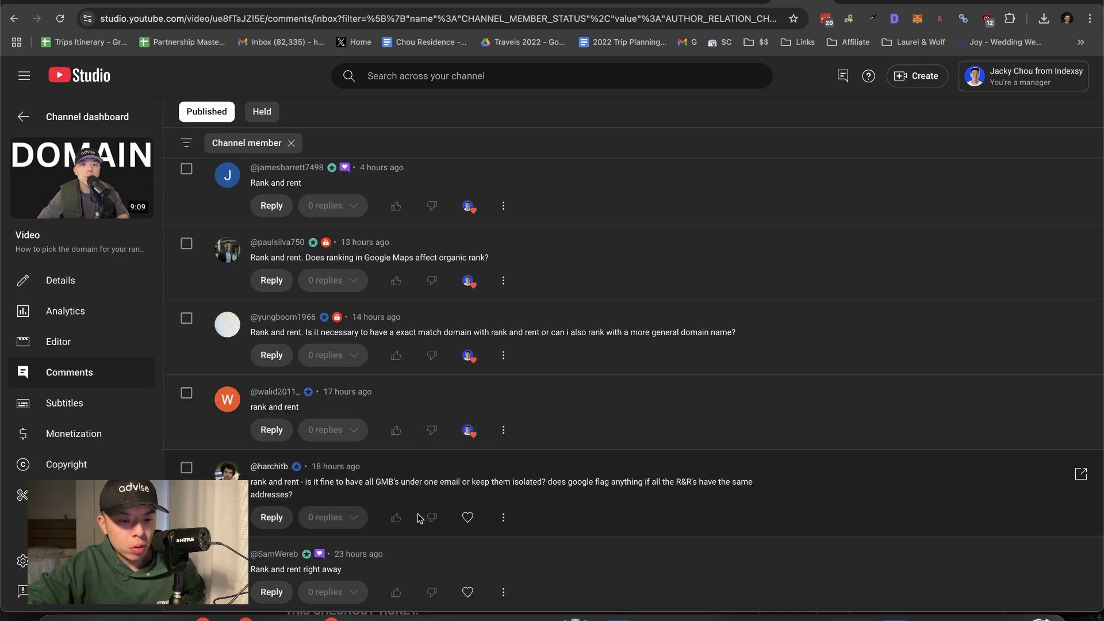
click(467, 518)
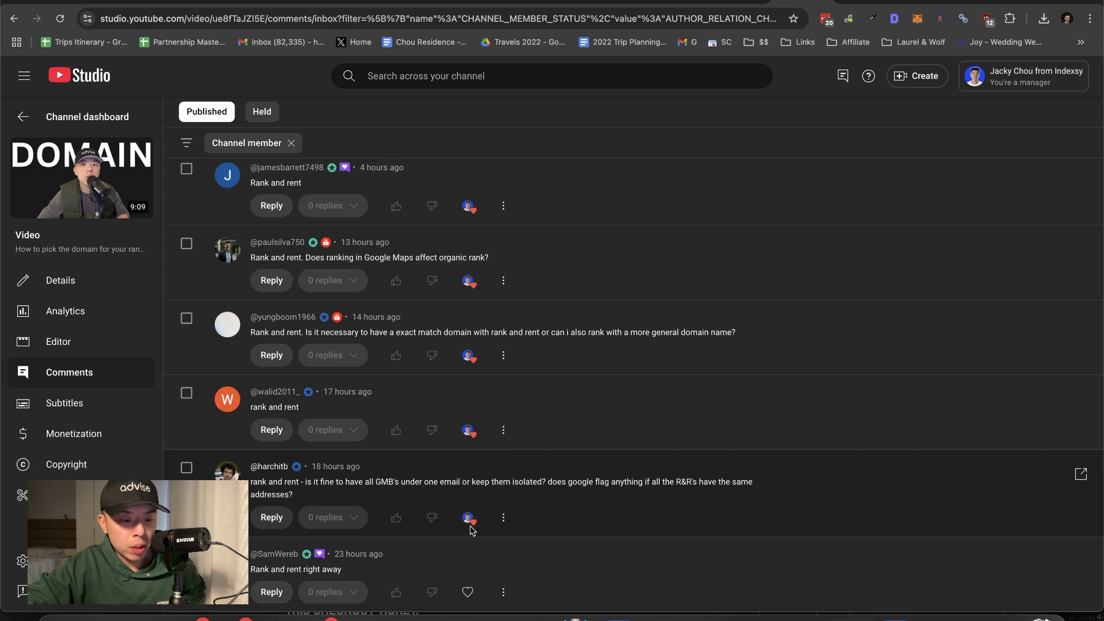
click(467, 592)
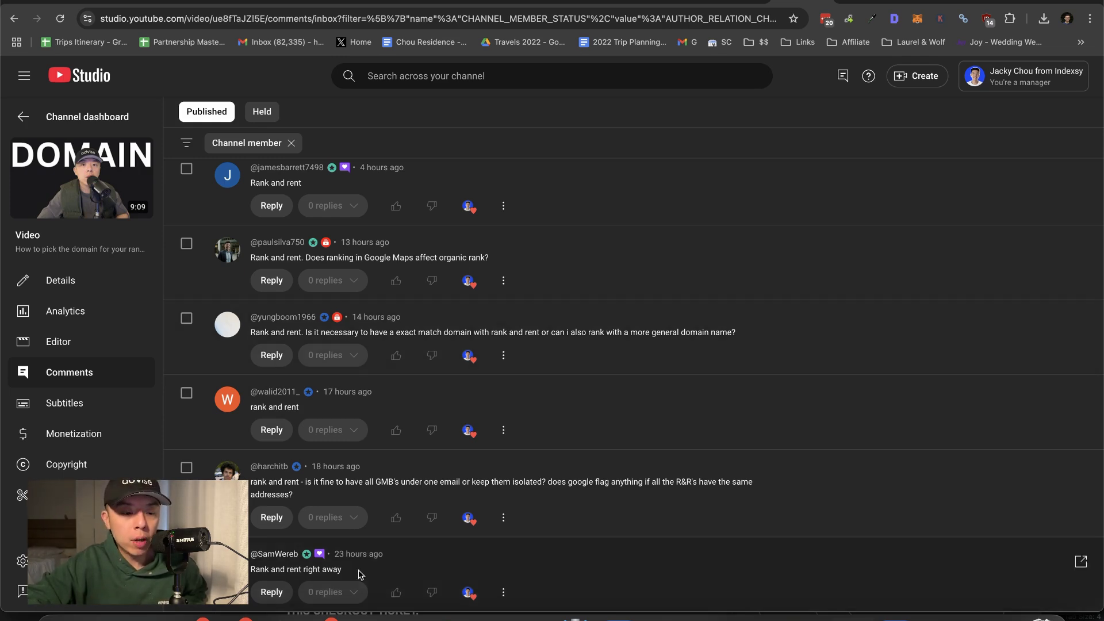
Step: Switch back to the Notion notes and check the directory mention under the revenue table
click(275, 616)
scroll(530, 235, down, 5)
scroll(529, 234, up, 3)
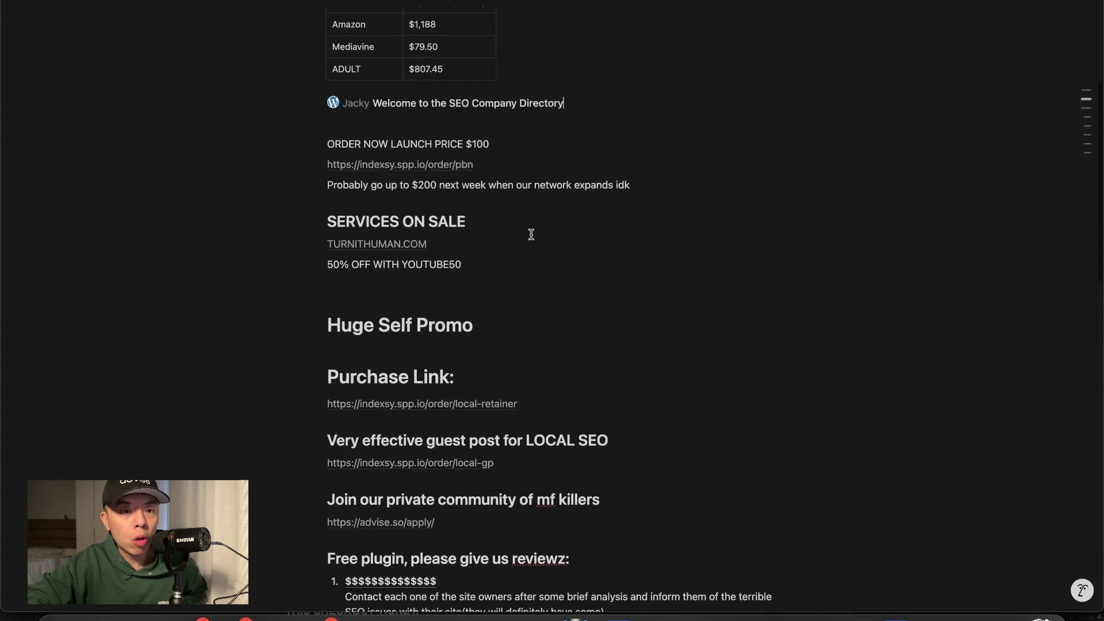